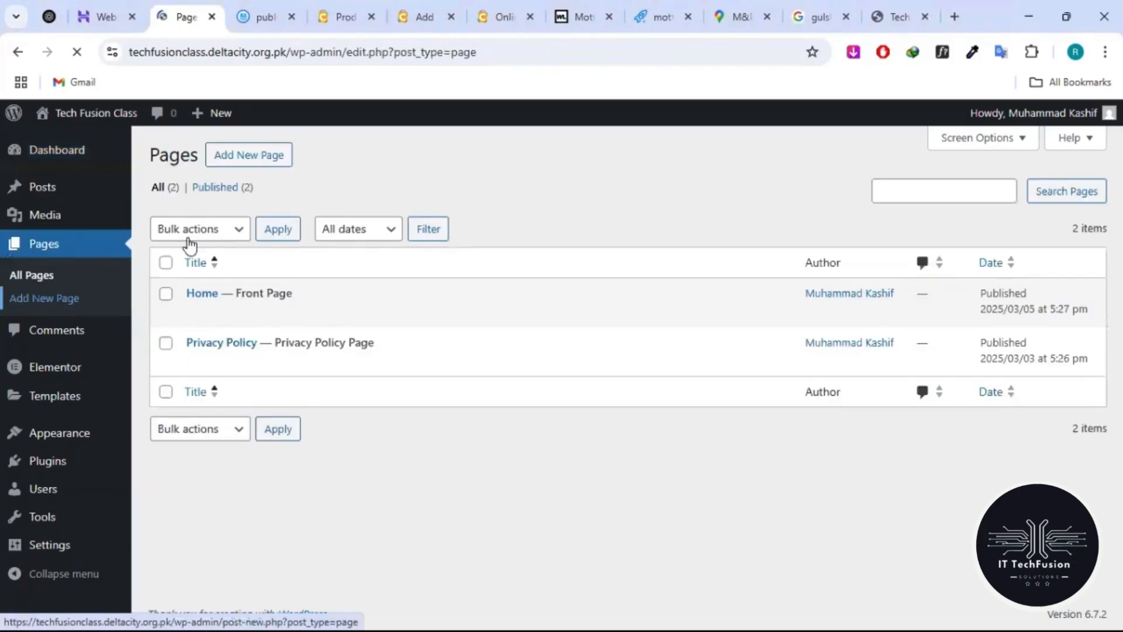
- Open the Home front page for editing from the WordPress Pages list
{"action": "mouse_move", "coordinate": [191, 315]}
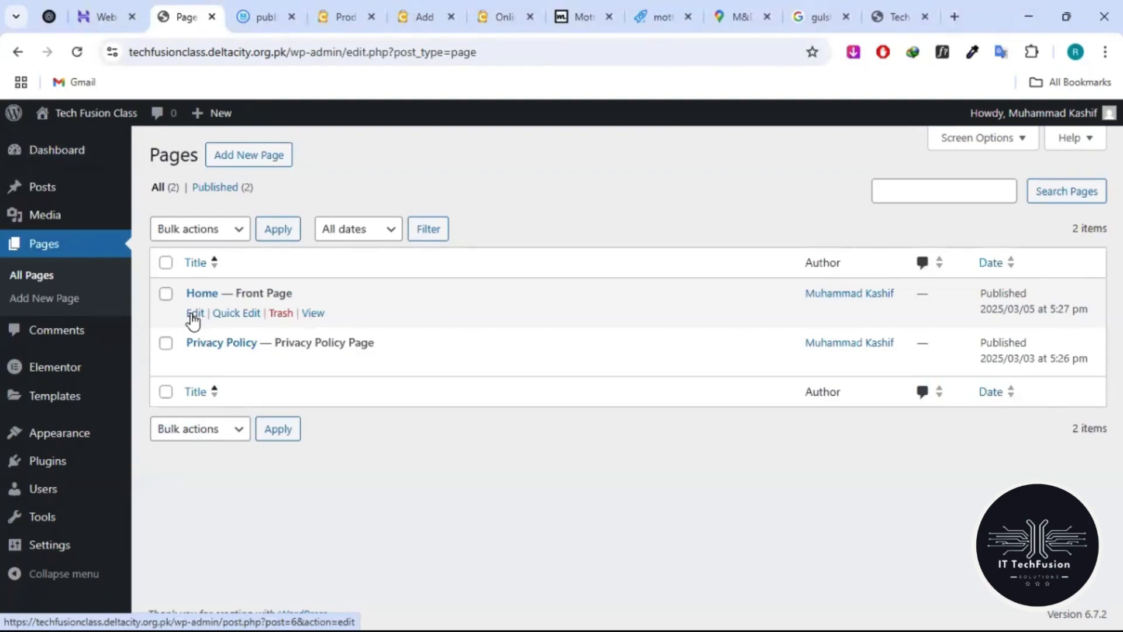
{"action": "left_click", "coordinate": [193, 315]}
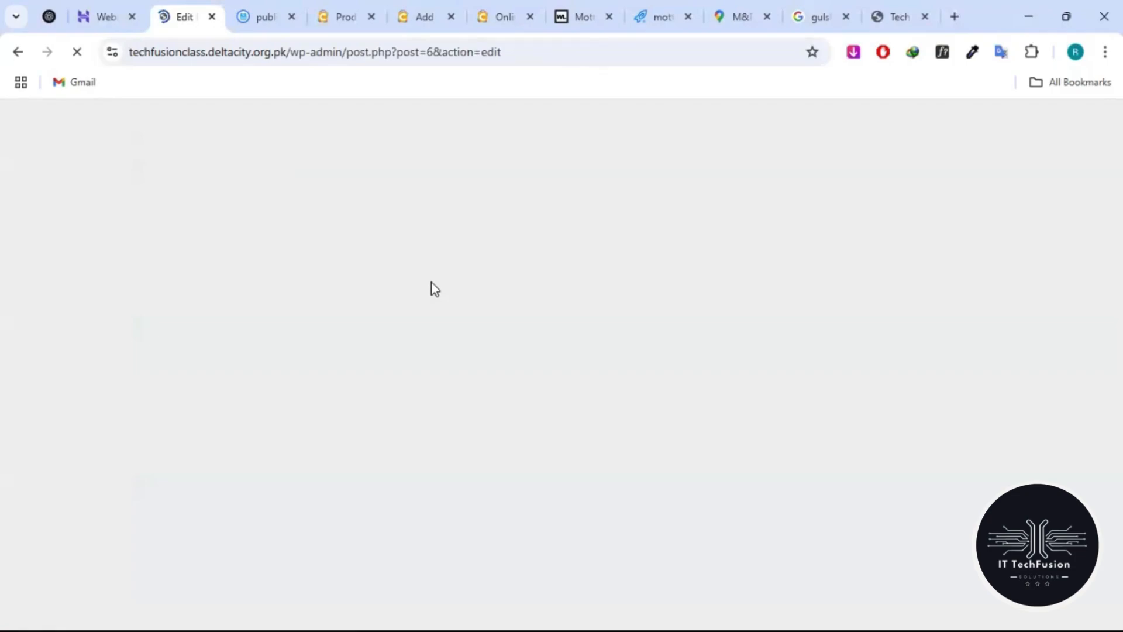
{"action": "right_click", "coordinate": [185, 18]}
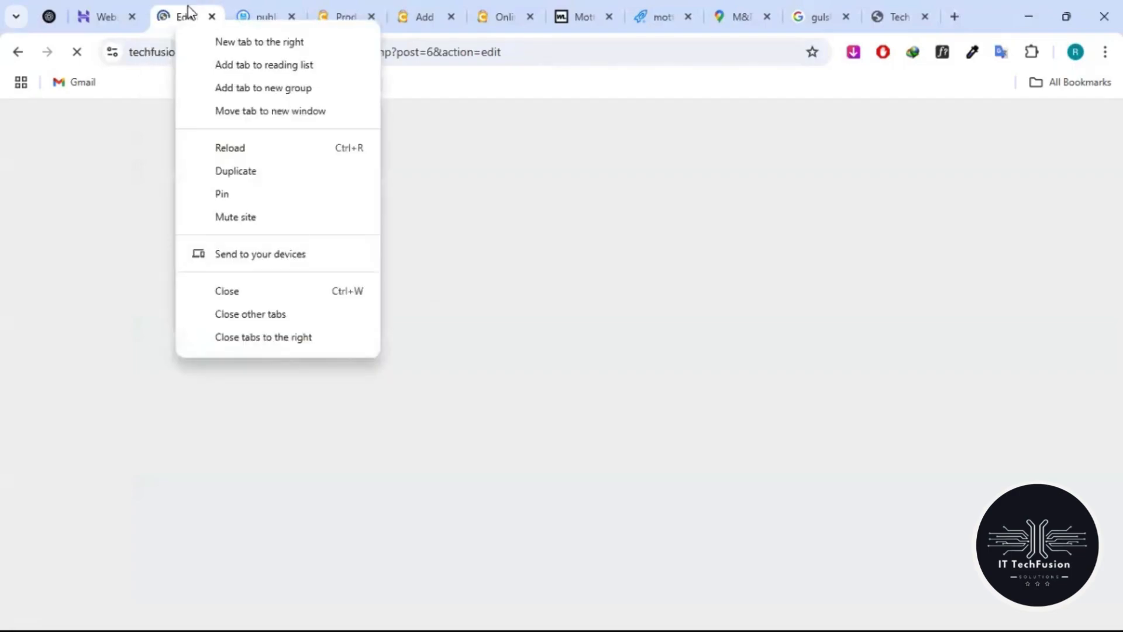
{"action": "left_click", "coordinate": [188, 12]}
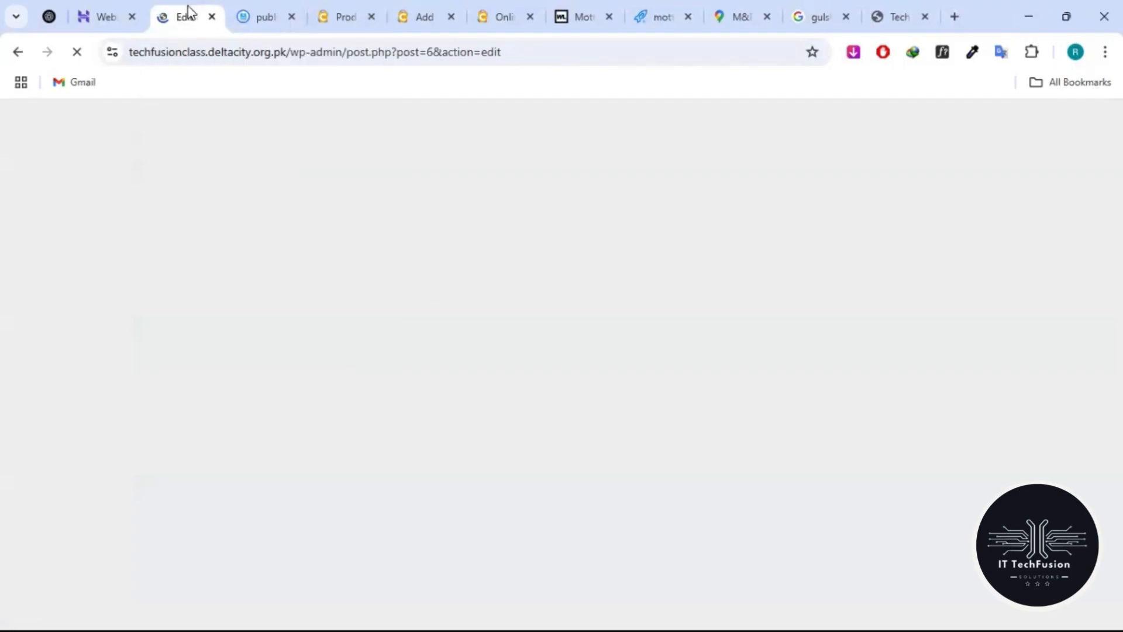
- Close the five browser tabs that follow the Online Shopping tab
{"action": "left_click", "coordinate": [609, 17]}
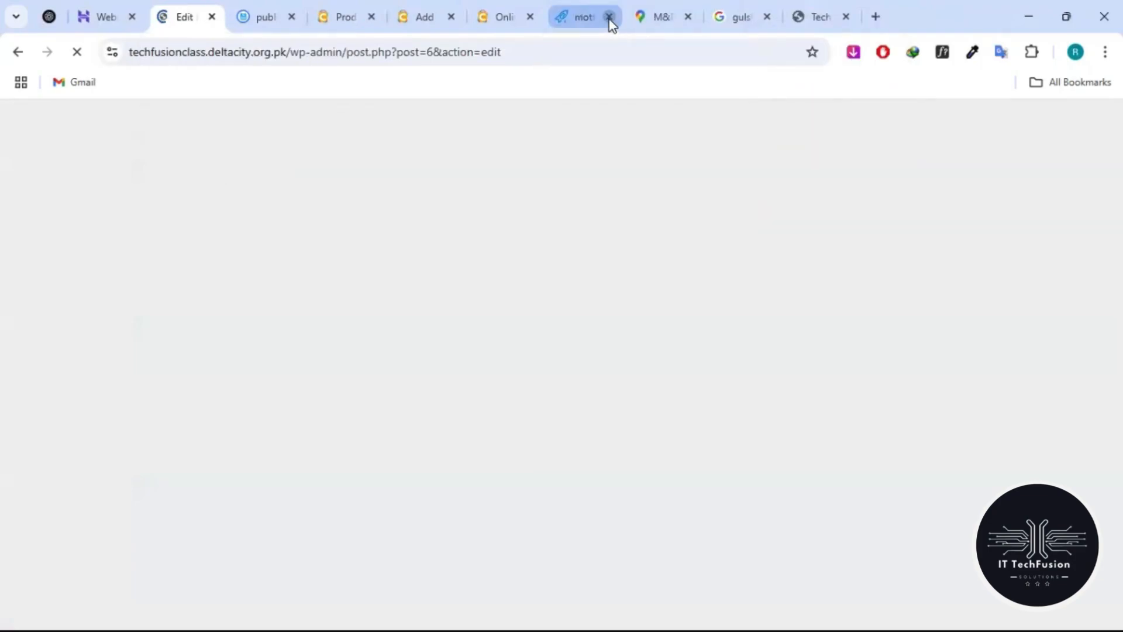
{"action": "left_click", "coordinate": [609, 17]}
{"action": "left_click", "coordinate": [609, 17]}
{"action": "left_click", "coordinate": [609, 17]}
{"action": "left_click", "coordinate": [608, 17]}
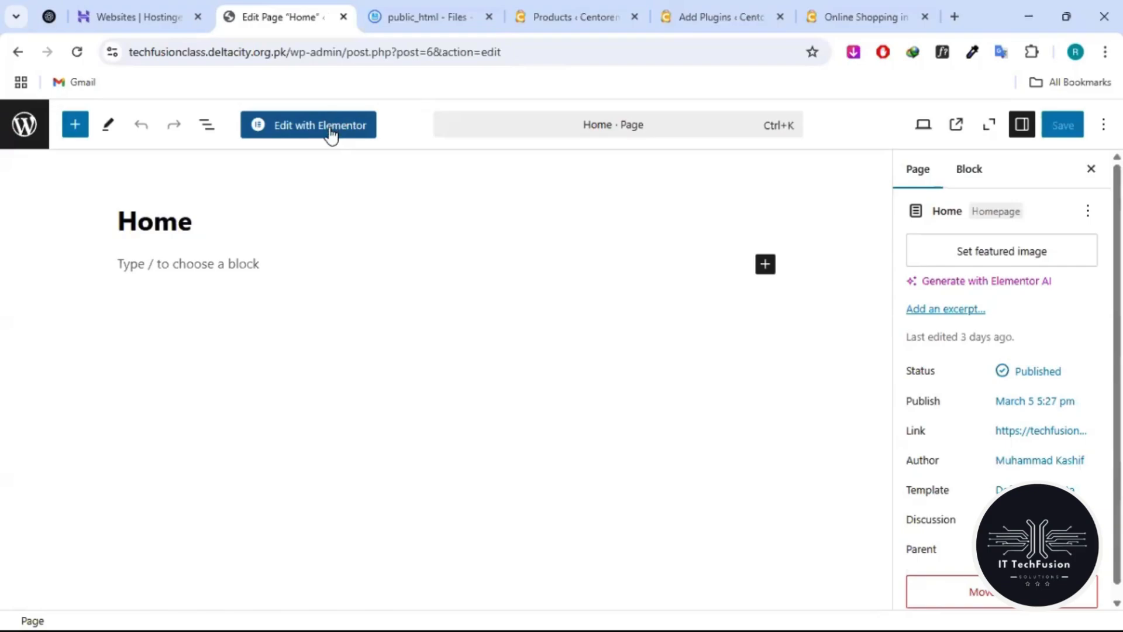
- Open the Home page in the Elementor editor, skipping the AI notification and closing the floating Structure window
{"action": "left_click", "coordinate": [331, 132]}
{"action": "left_click", "coordinate": [305, 127]}
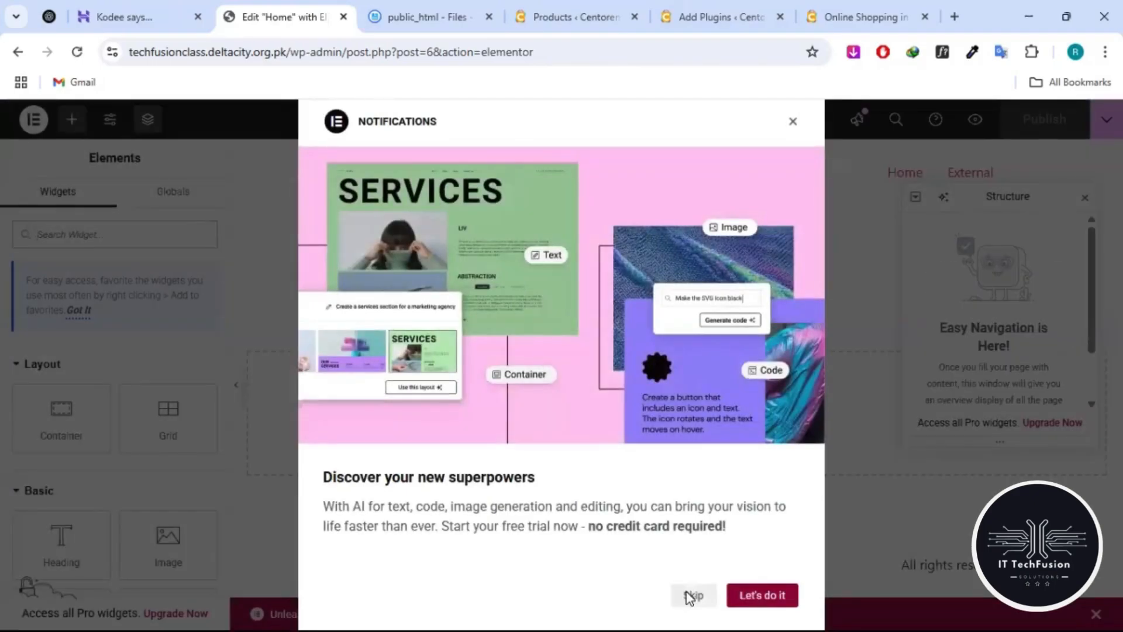
{"action": "left_click", "coordinate": [690, 596]}
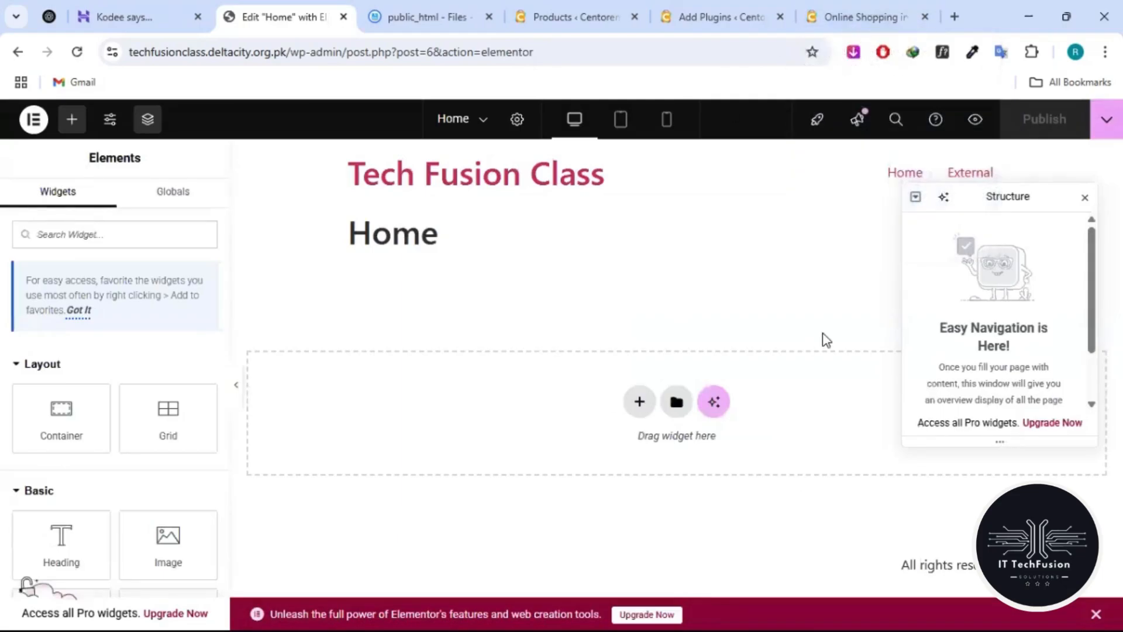
{"action": "left_click", "coordinate": [1086, 198]}
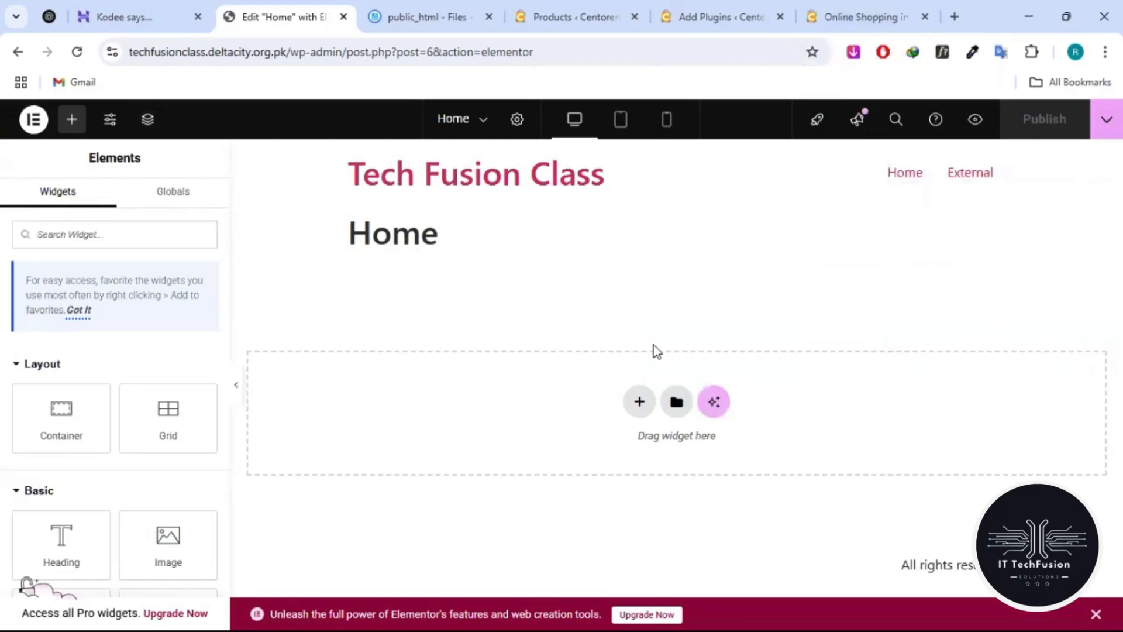
{"action": "right_click", "coordinate": [464, 406]}
{"action": "left_click", "coordinate": [464, 406]}
- Look through Elementor's widget categories, from Layout and Basic through Pro to Link In Bio, checking which widgets are locked
{"action": "scroll", "coordinate": [111, 478], "scroll_direction": "down", "scroll_amount": 10}
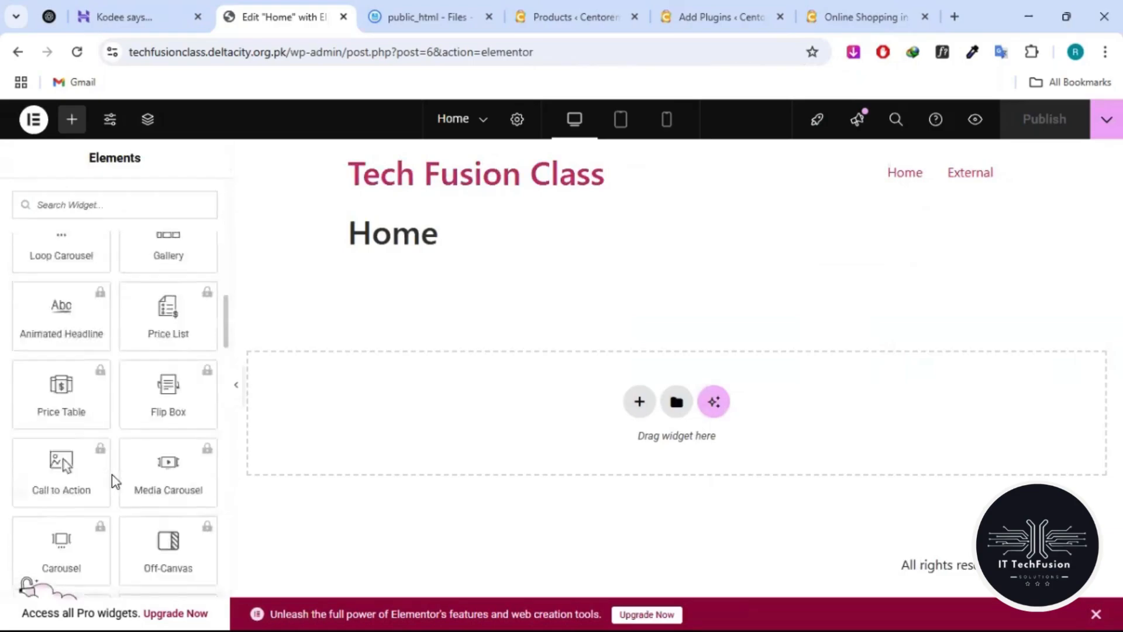
{"action": "scroll", "coordinate": [115, 481], "scroll_direction": "down", "scroll_amount": 10}
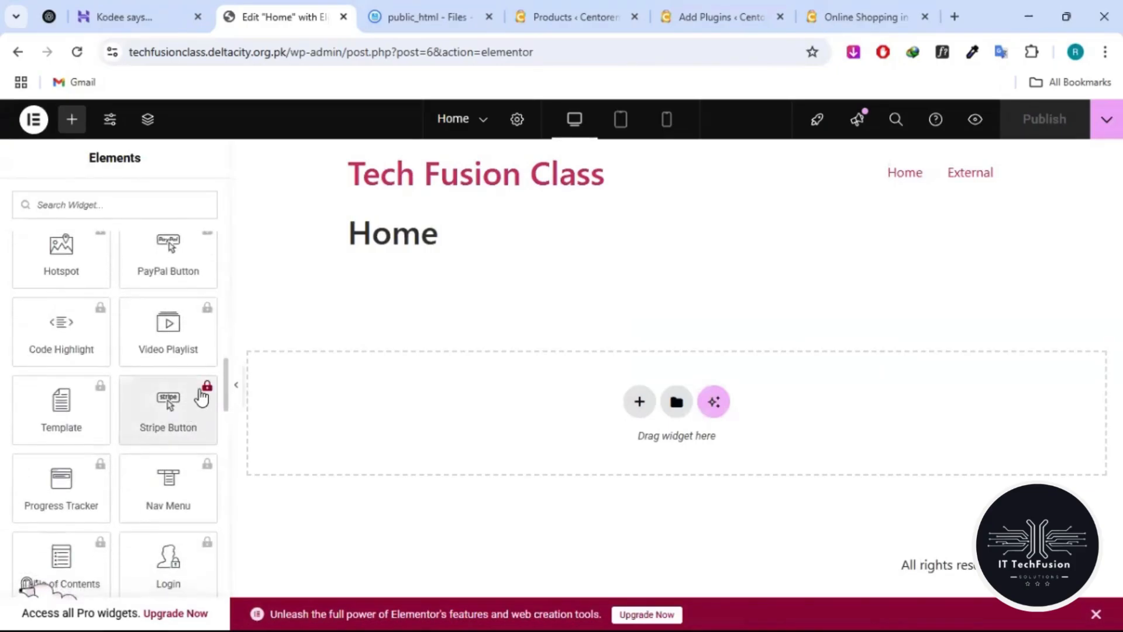
{"action": "scroll", "coordinate": [130, 453], "scroll_direction": "up", "scroll_amount": 10}
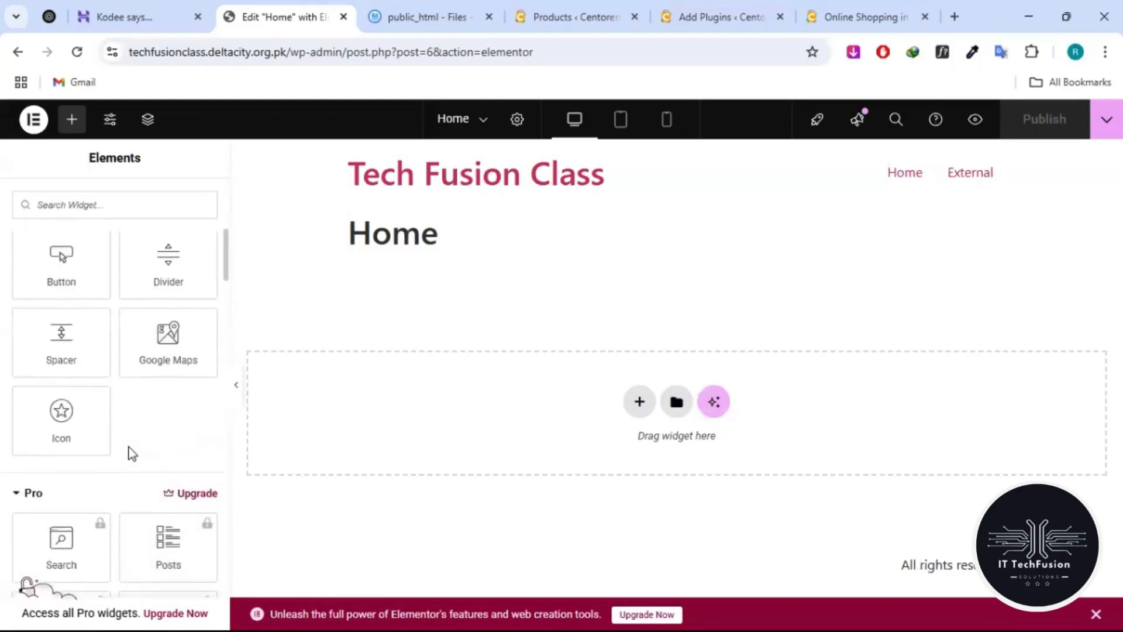
{"action": "scroll", "coordinate": [131, 454], "scroll_direction": "up", "scroll_amount": 5}
{"action": "scroll", "coordinate": [131, 453], "scroll_direction": "down", "scroll_amount": 8}
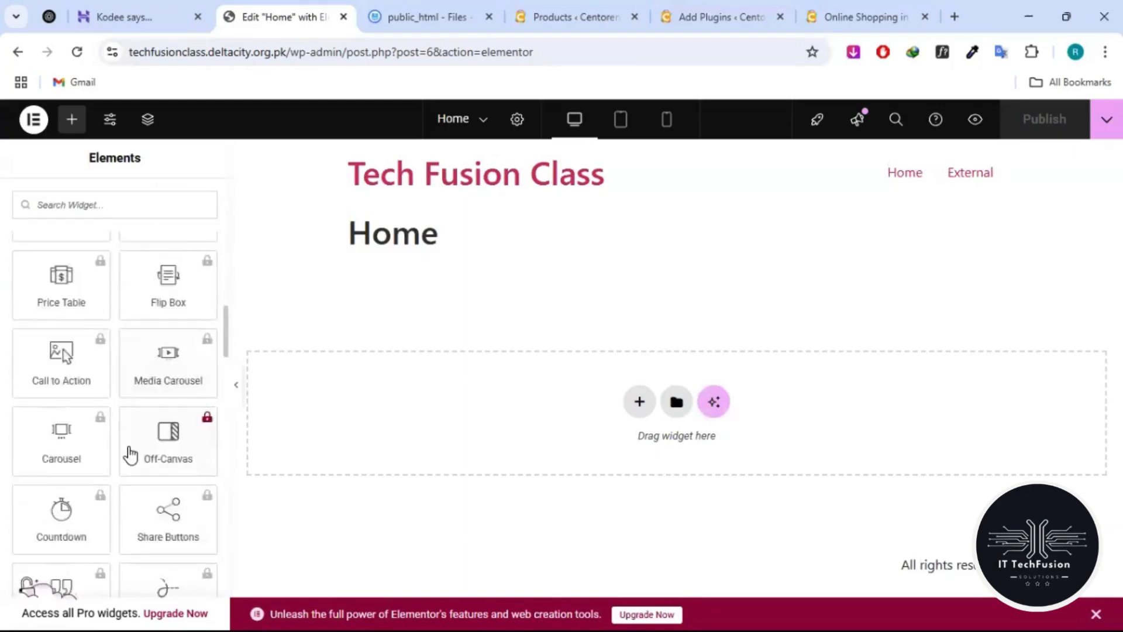
{"action": "scroll", "coordinate": [131, 453], "scroll_direction": "down", "scroll_amount": 15}
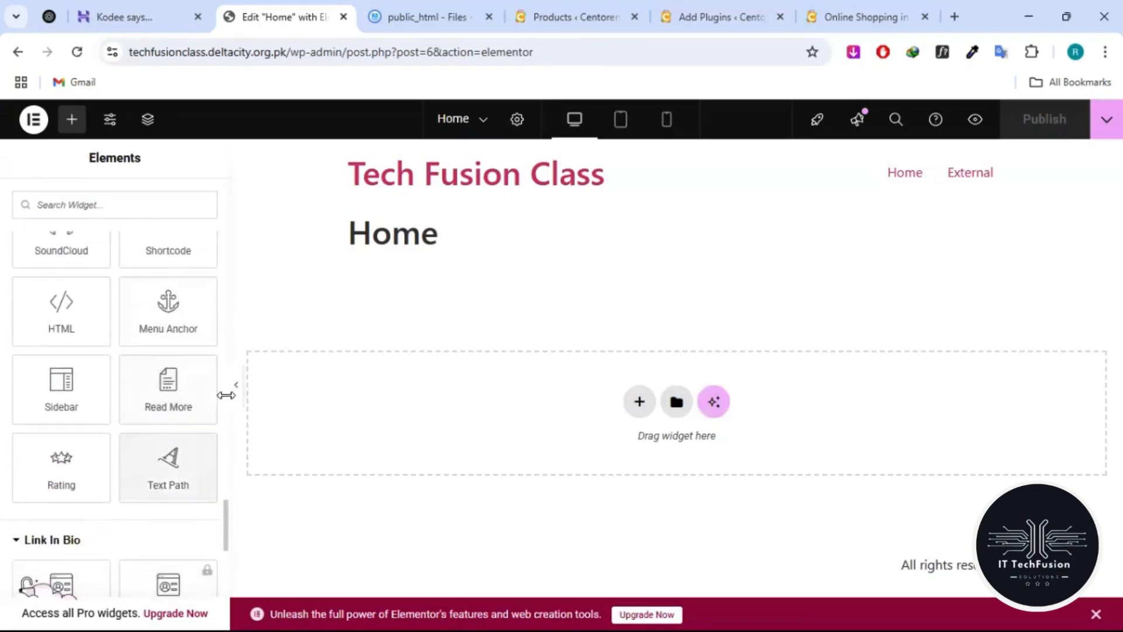
{"action": "scroll", "coordinate": [153, 409], "scroll_direction": "up", "scroll_amount": 10}
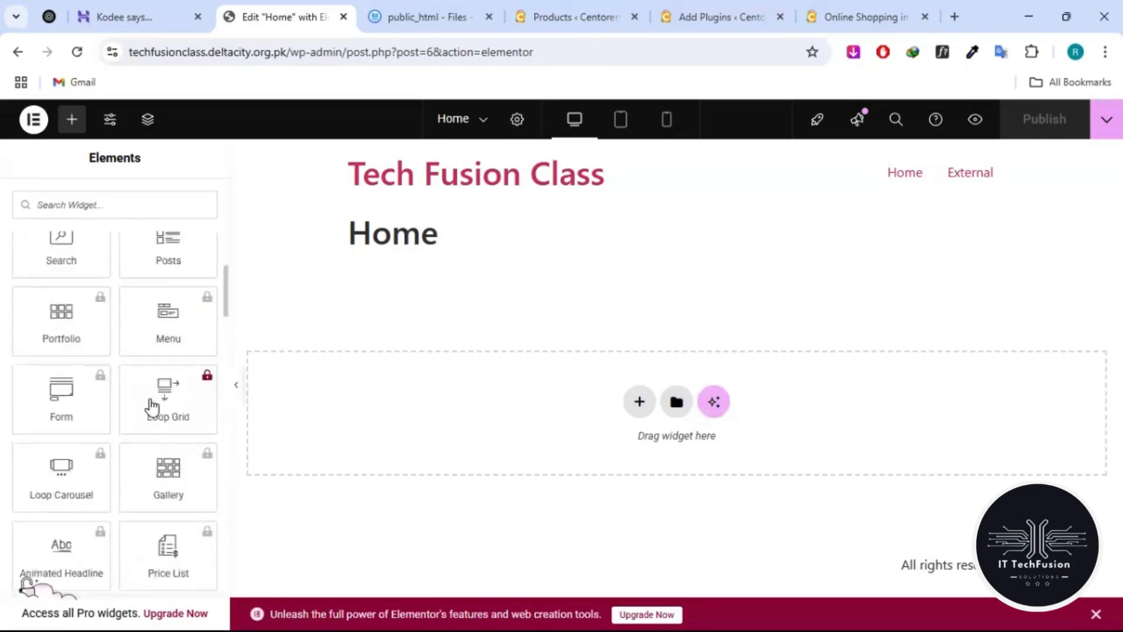
{"action": "scroll", "coordinate": [151, 405], "scroll_direction": "up", "scroll_amount": 10}
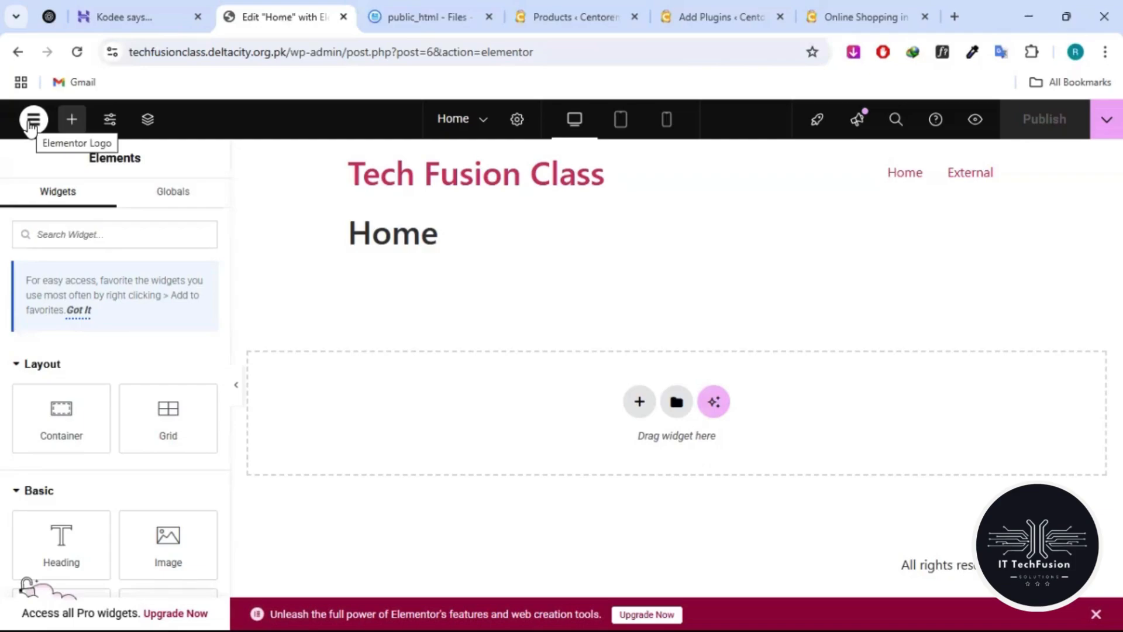
- Open the Elementor History and check the actions recorded for the Home page
{"action": "left_click", "coordinate": [32, 121]}
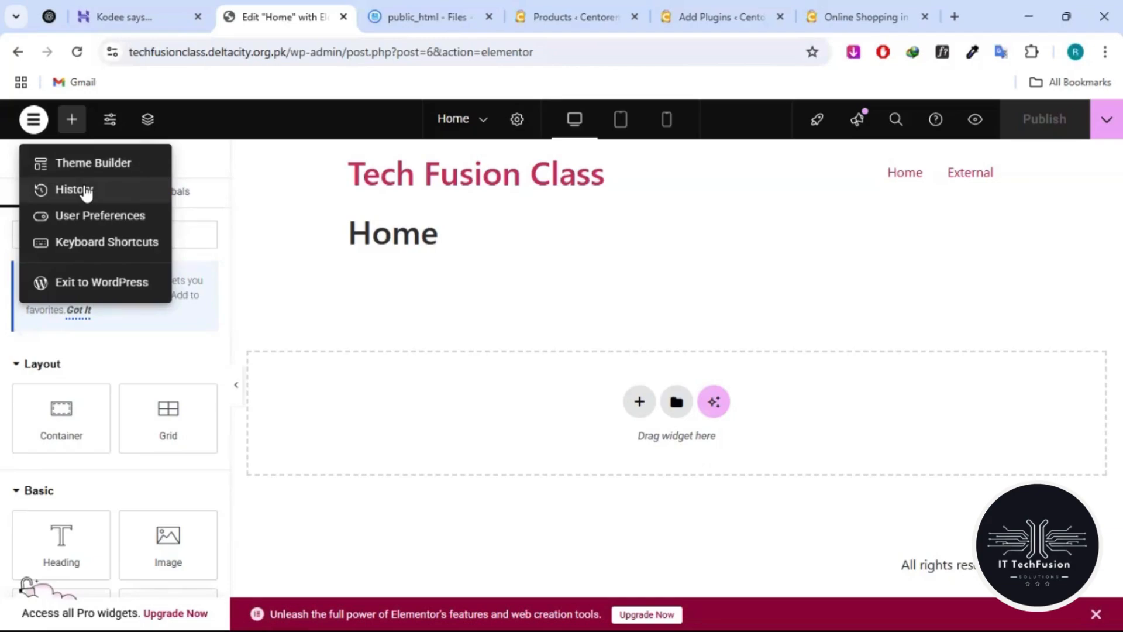
{"action": "left_click", "coordinate": [84, 190]}
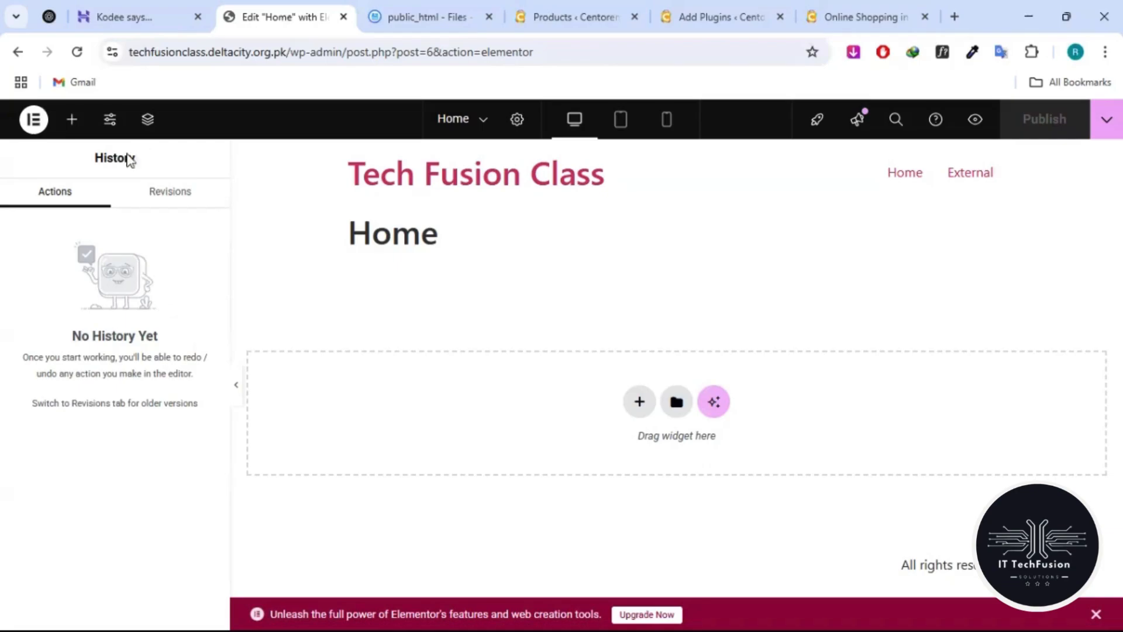
{"action": "right_click", "coordinate": [143, 371]}
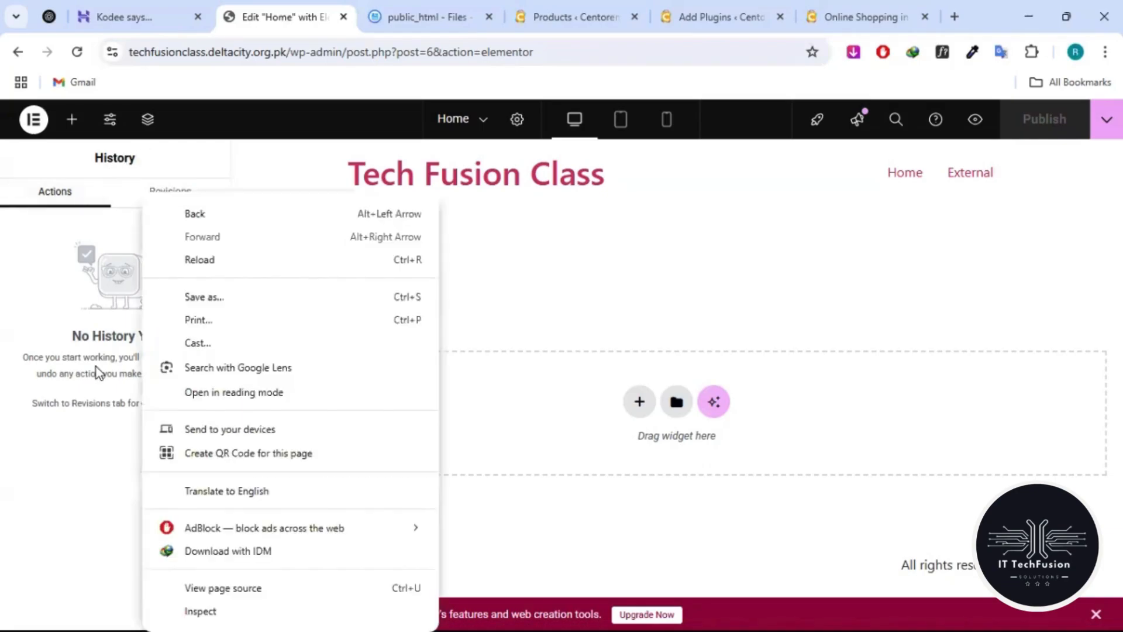
{"action": "left_click", "coordinate": [99, 374]}
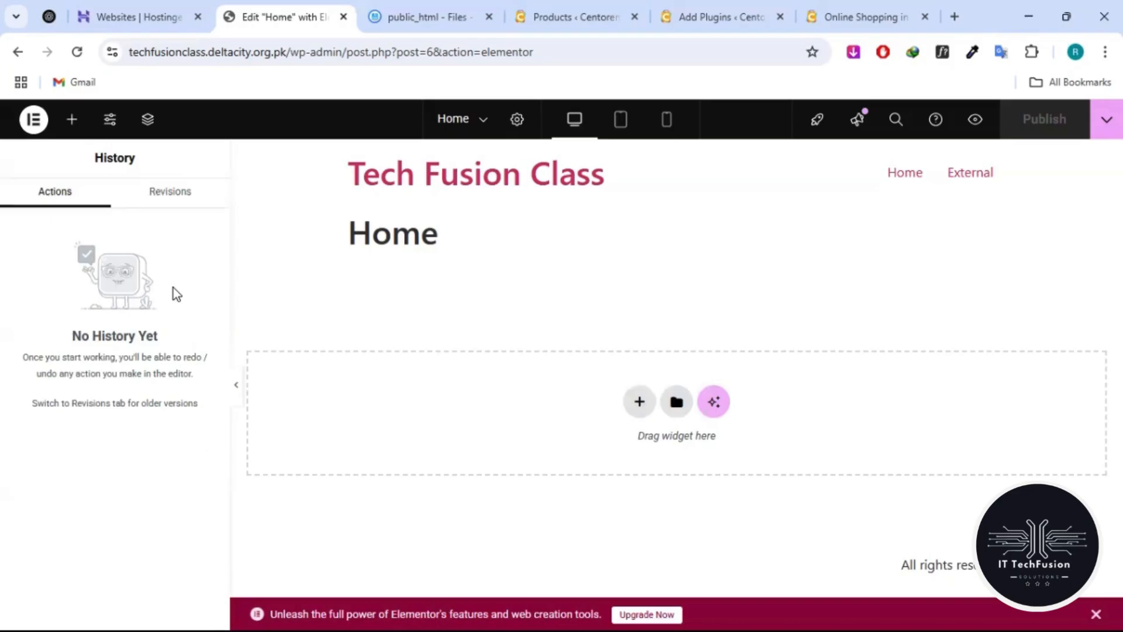
{"action": "right_click", "coordinate": [169, 328]}
{"action": "left_click", "coordinate": [159, 331]}
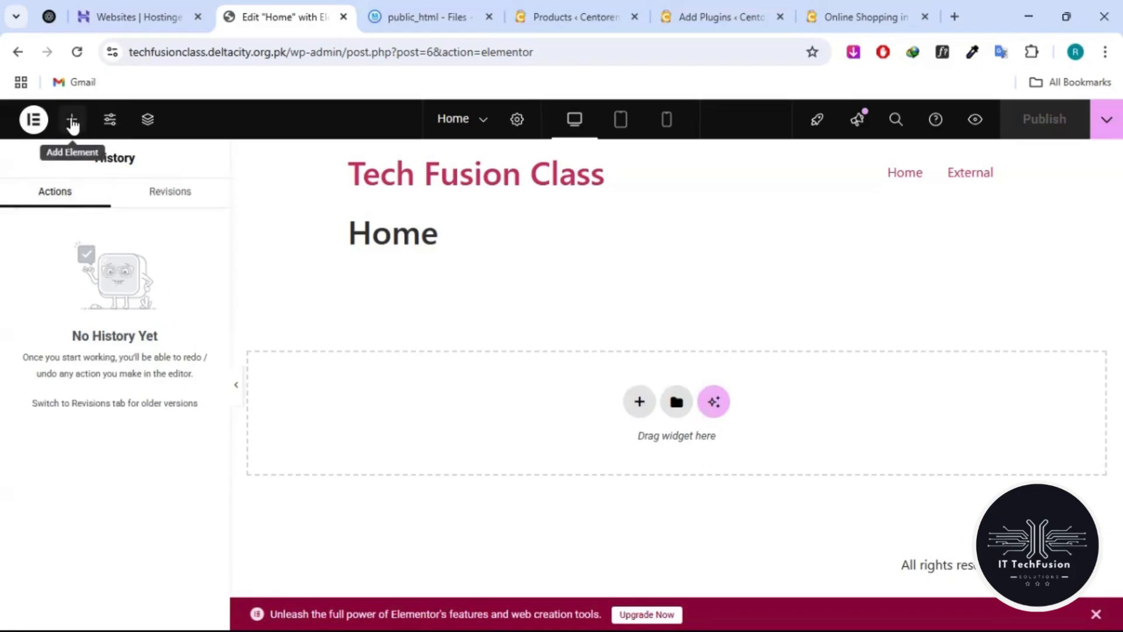
- Add a Heading widget to the empty drop area of the Home page
{"action": "left_click", "coordinate": [72, 119]}
{"action": "scroll", "coordinate": [132, 524], "scroll_direction": "down", "scroll_amount": 2}
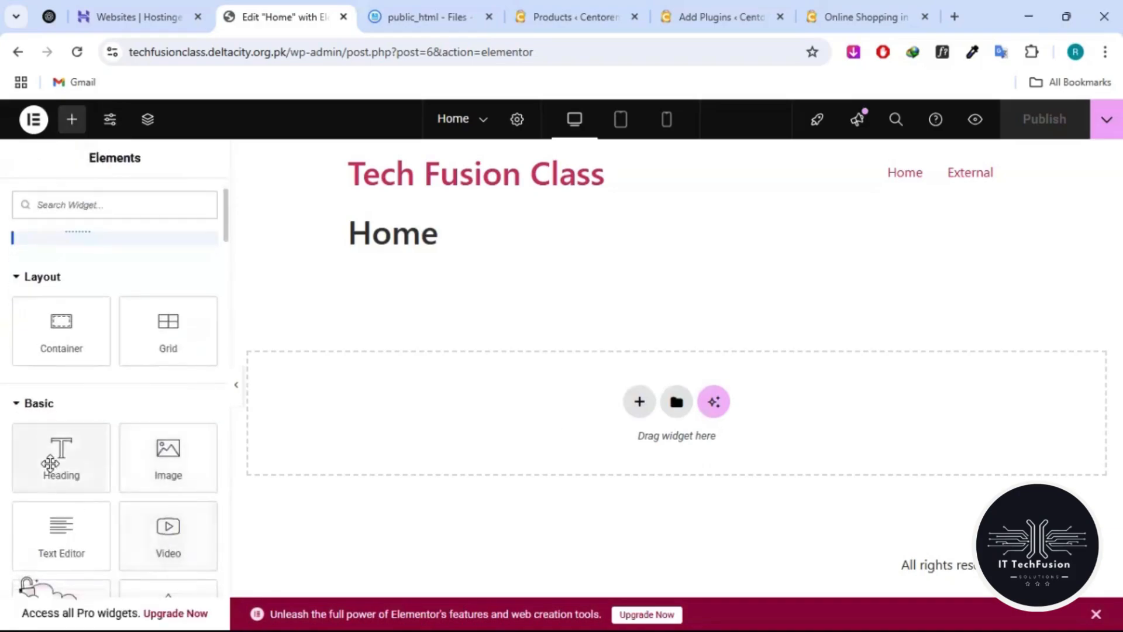
{"action": "left_click_drag", "start_coordinate": [52, 459], "coordinate": [563, 413]}
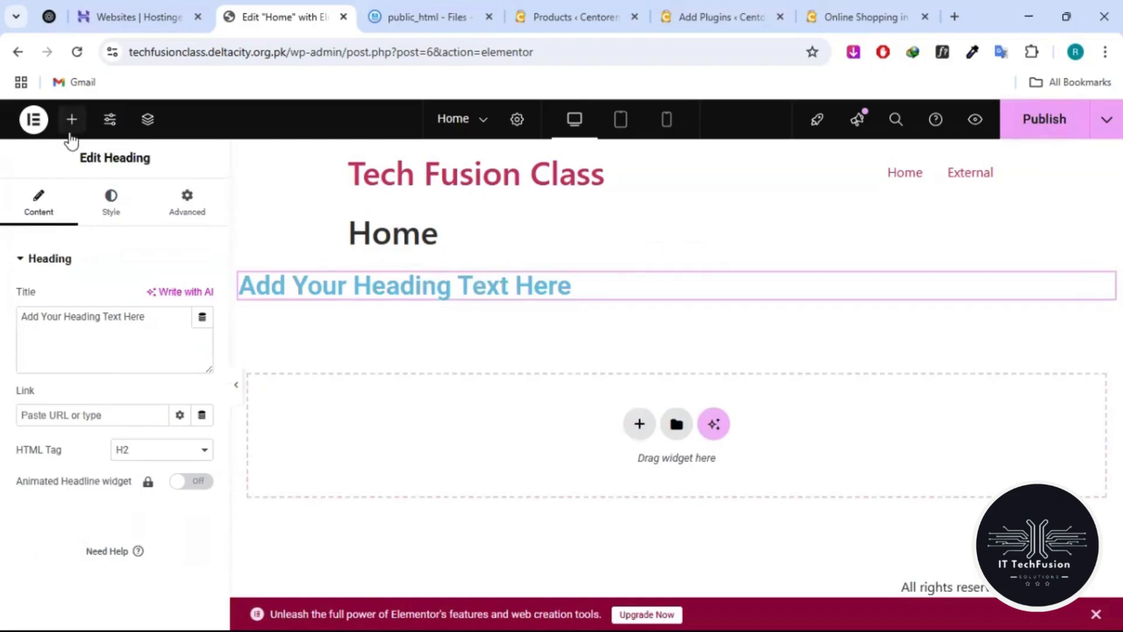
- Return to the editing History to review the entry for the added heading
{"action": "left_click", "coordinate": [34, 128]}
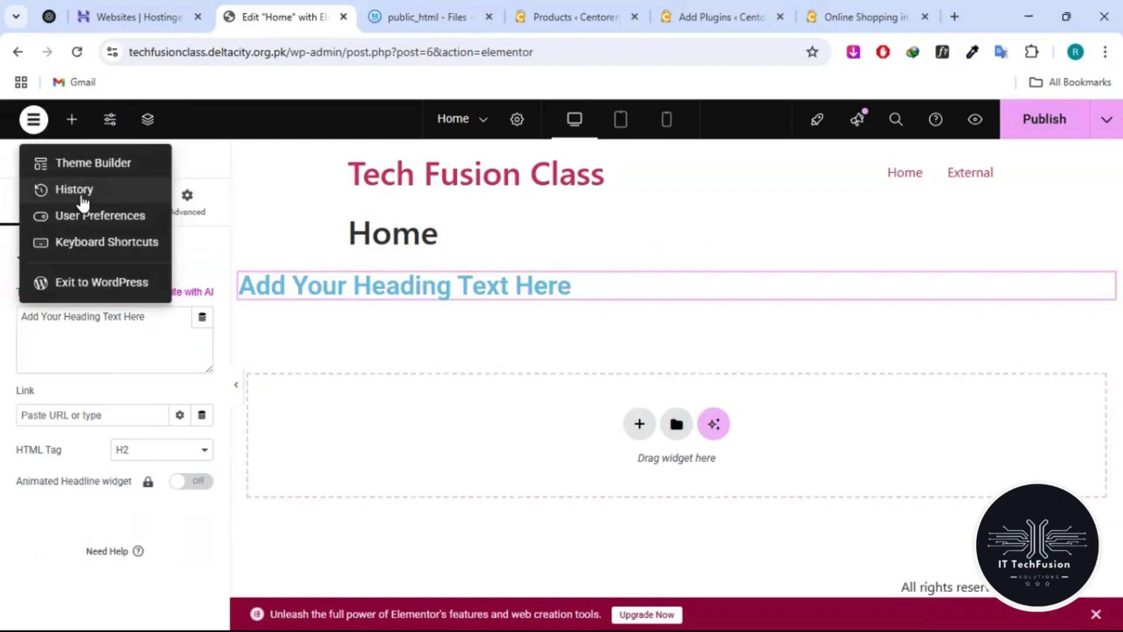
{"action": "left_click", "coordinate": [82, 202]}
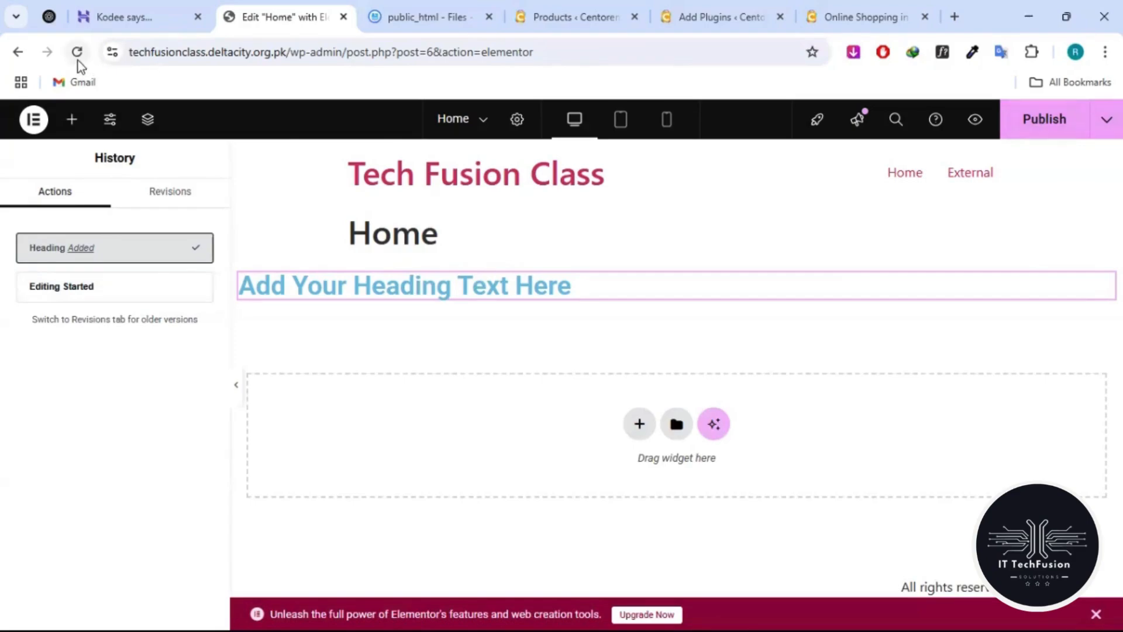
{"action": "right_click", "coordinate": [269, 23]}
{"action": "left_click", "coordinate": [264, 23]}
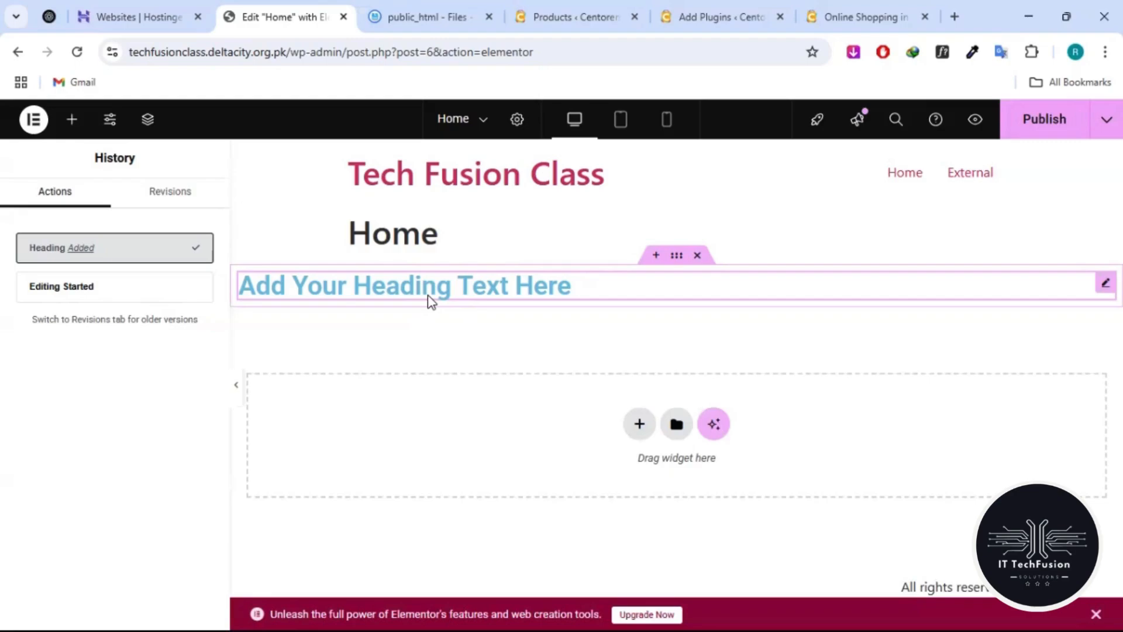
- Delete the added heading from the Home page and undo the deletion
{"action": "right_click", "coordinate": [588, 398]}
{"action": "left_click", "coordinate": [525, 413]}
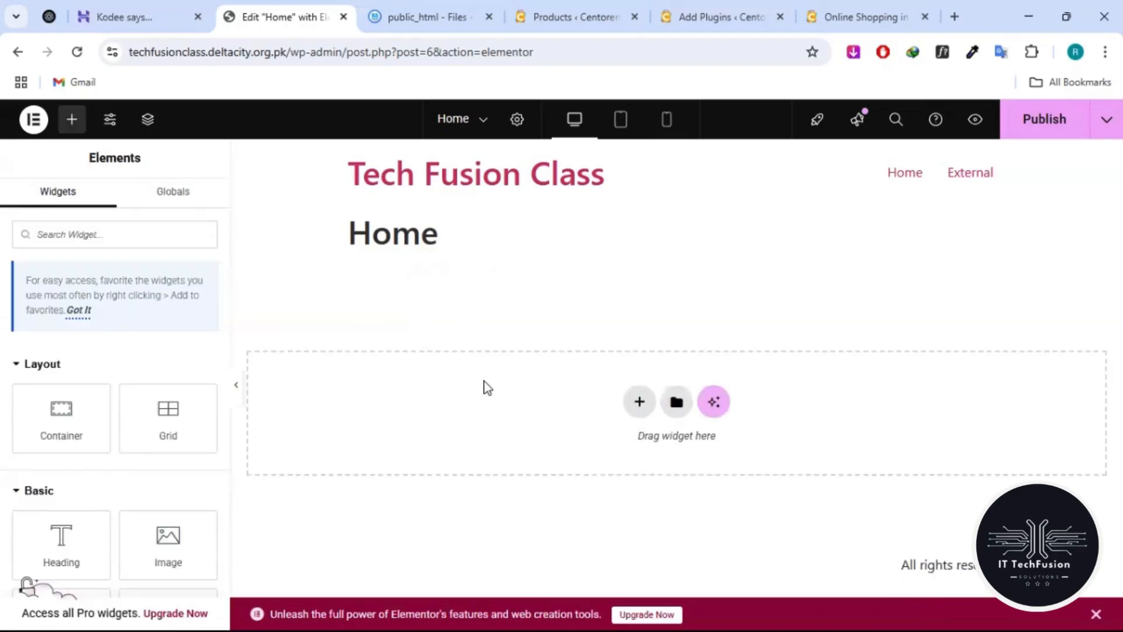
{"action": "key", "text": "ctrl+z"}
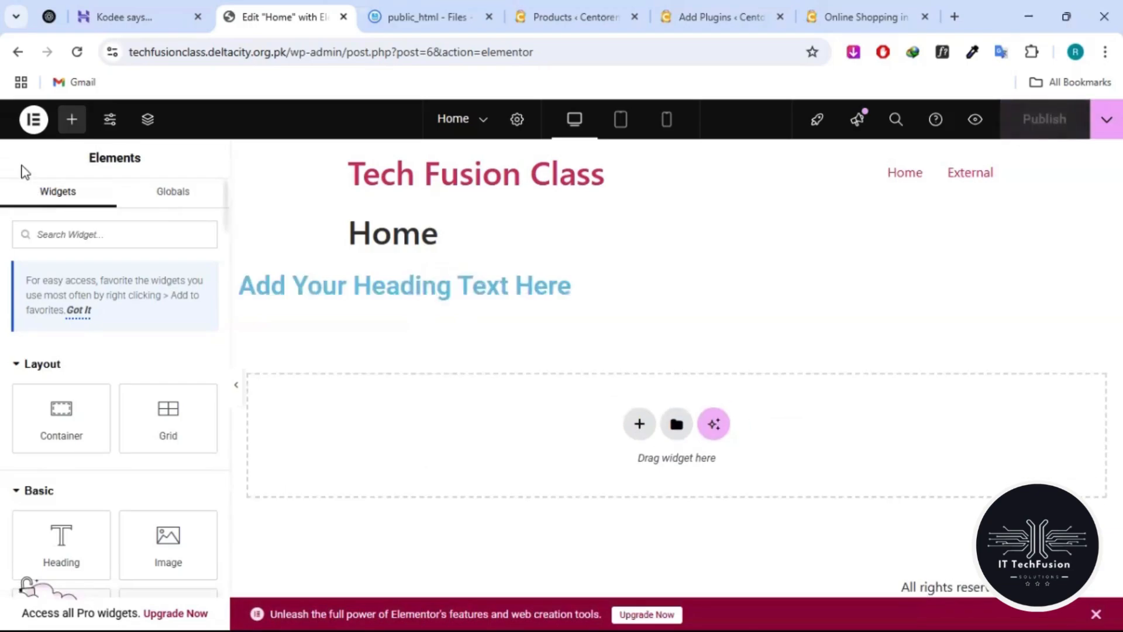
- Examine the Home page's revisions in the History, comparing the autosave entry with the current version
{"action": "left_click", "coordinate": [32, 122]}
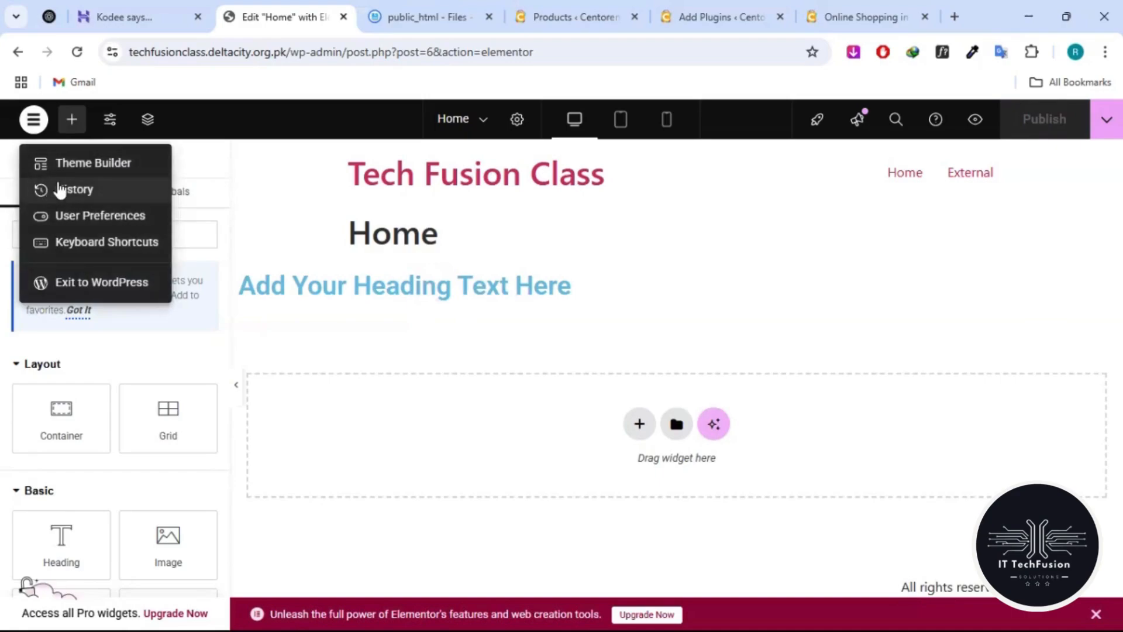
{"action": "left_click", "coordinate": [47, 189]}
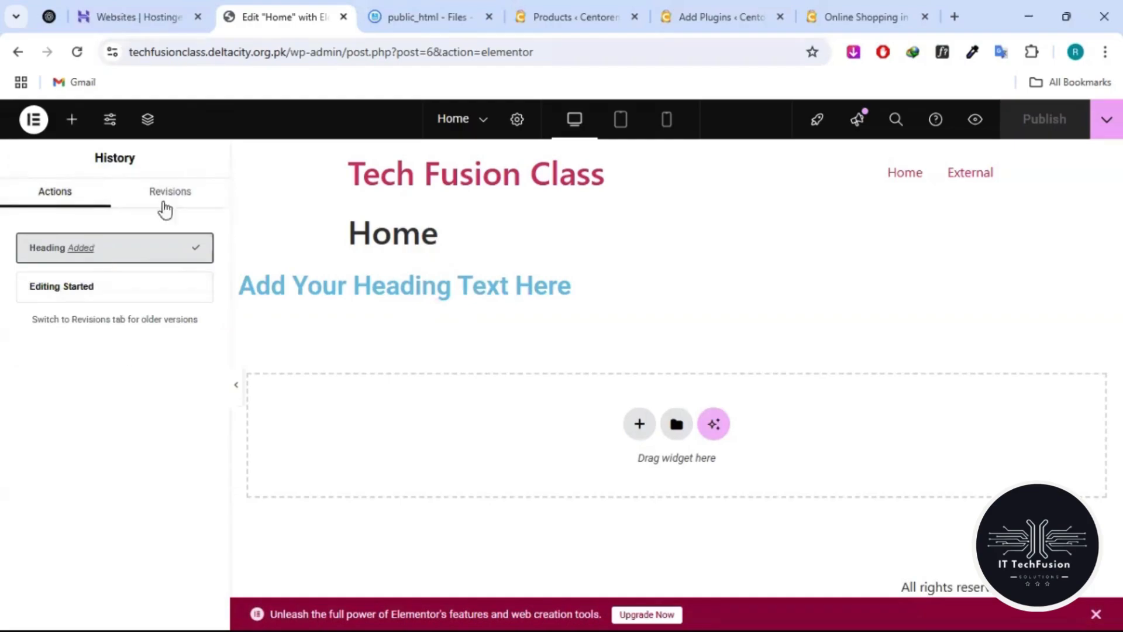
{"action": "left_click", "coordinate": [178, 190]}
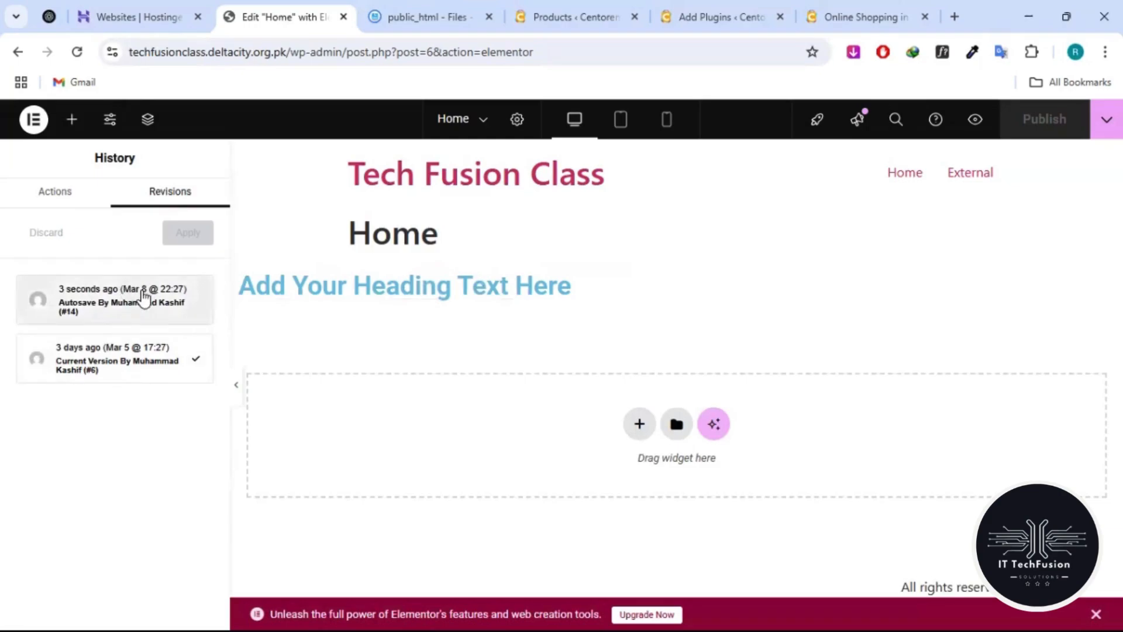
{"action": "mouse_move", "coordinate": [144, 297]}
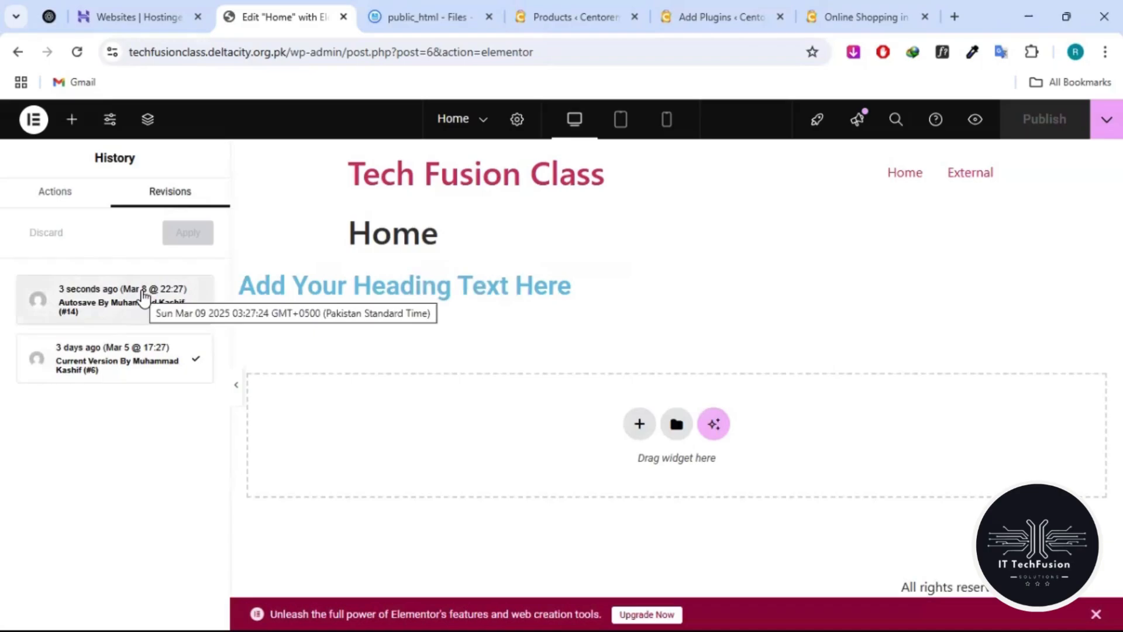
{"action": "right_click", "coordinate": [163, 385]}
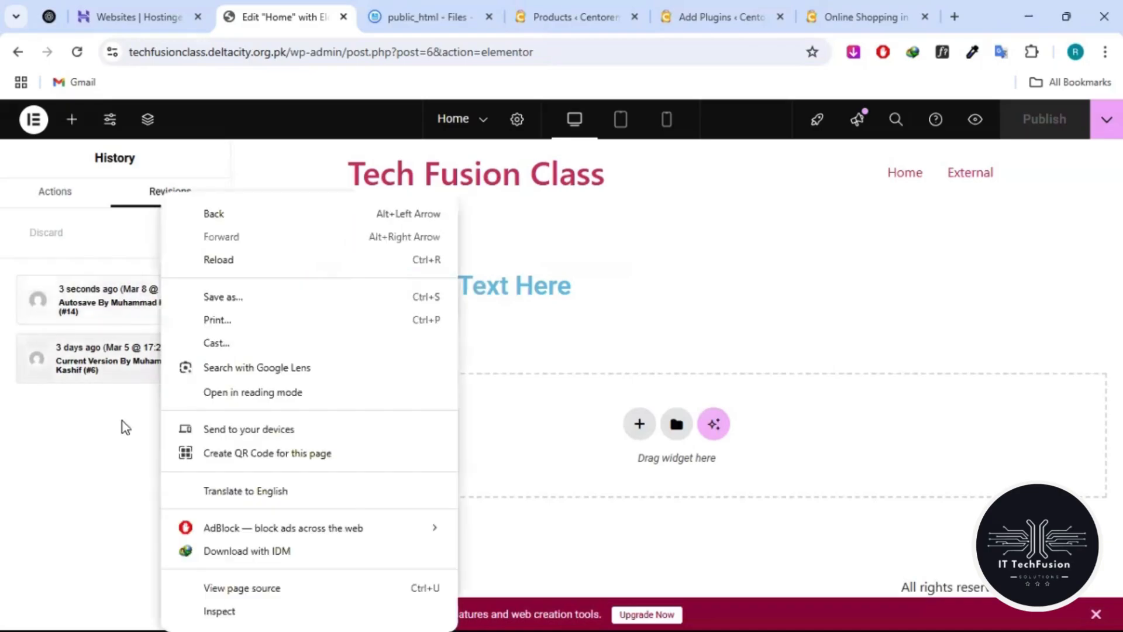
{"action": "right_click", "coordinate": [122, 419]}
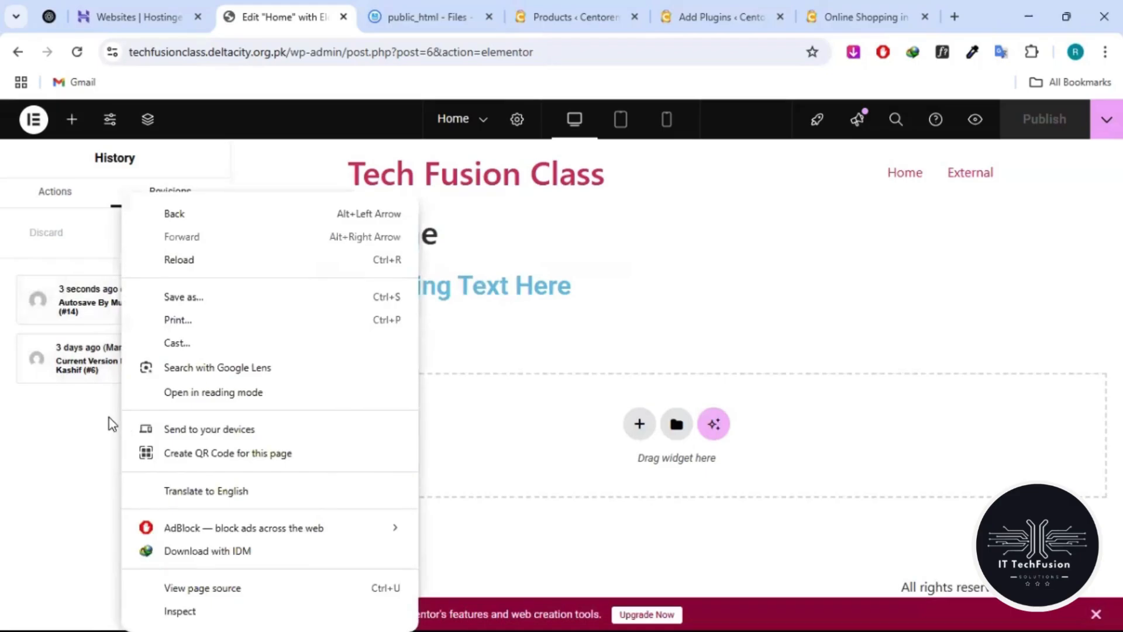
{"action": "left_click", "coordinate": [110, 418]}
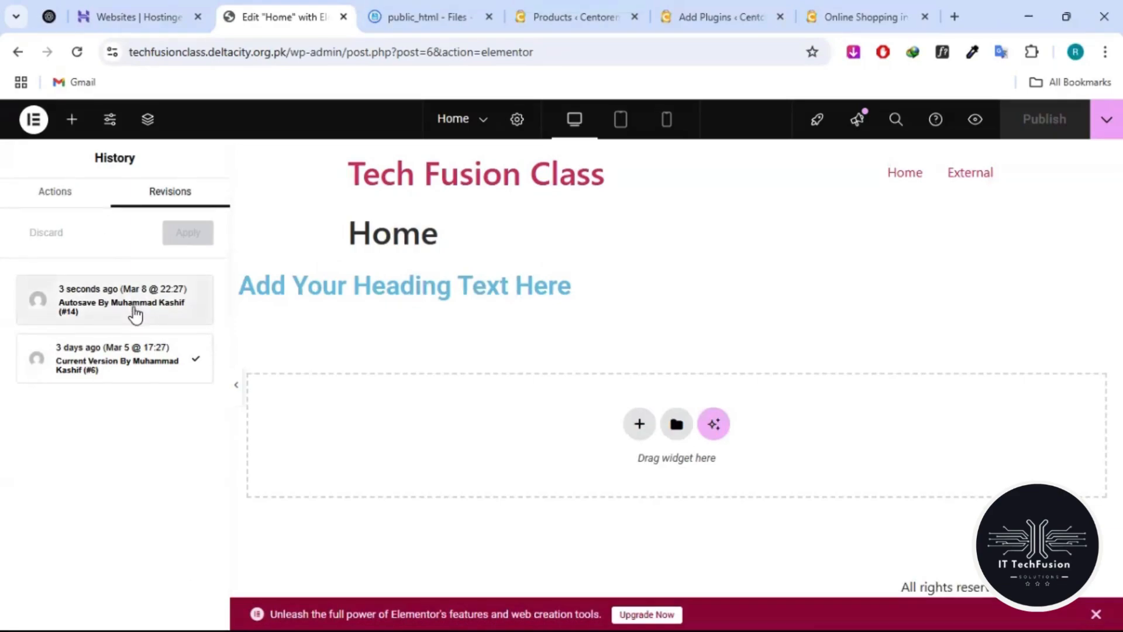
{"action": "right_click", "coordinate": [146, 416]}
{"action": "left_click", "coordinate": [120, 413]}
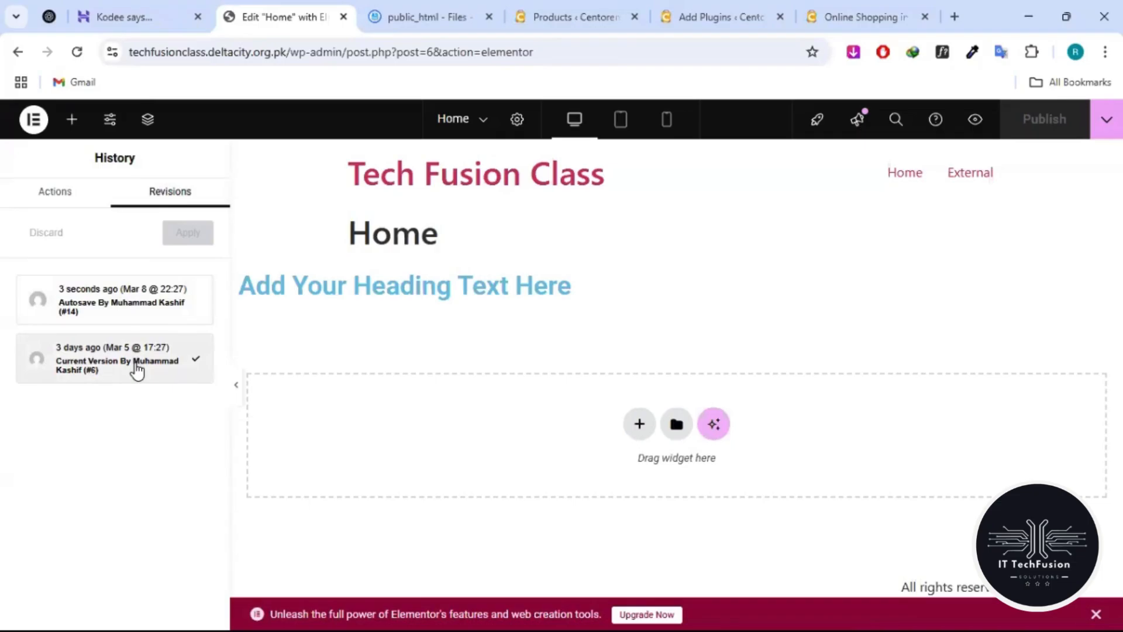
{"action": "right_click", "coordinate": [146, 459]}
{"action": "left_click", "coordinate": [58, 470]}
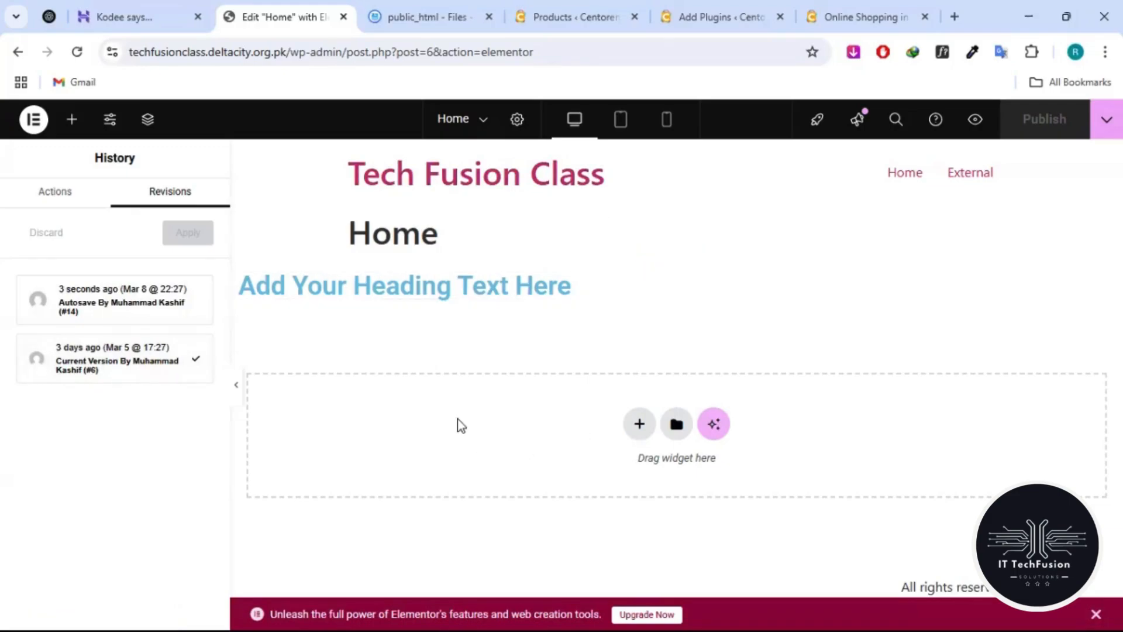
- Review the Home page's editing actions alongside its revisions in the History
{"action": "left_click", "coordinate": [58, 199]}
{"action": "left_click", "coordinate": [167, 195]}
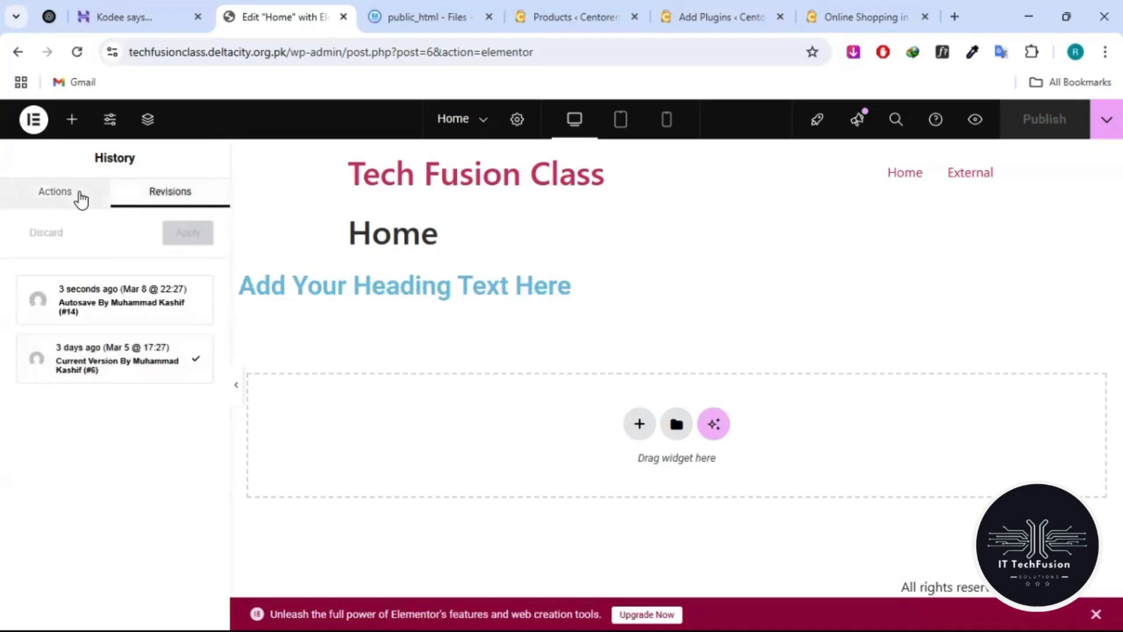
{"action": "left_click", "coordinate": [81, 199]}
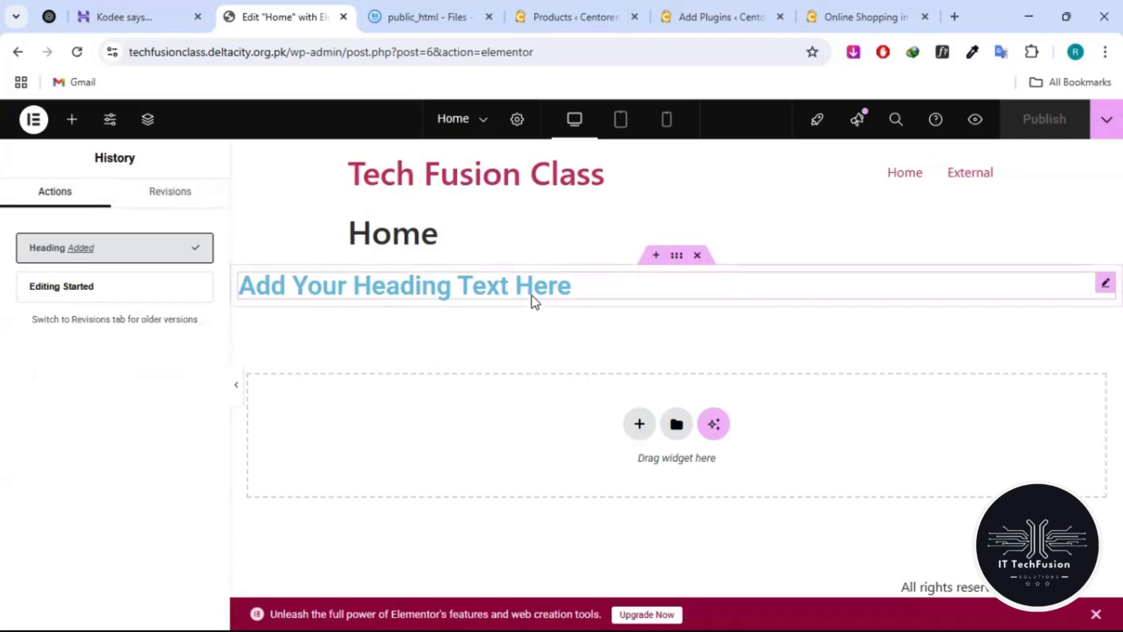
{"action": "left_click", "coordinate": [165, 213]}
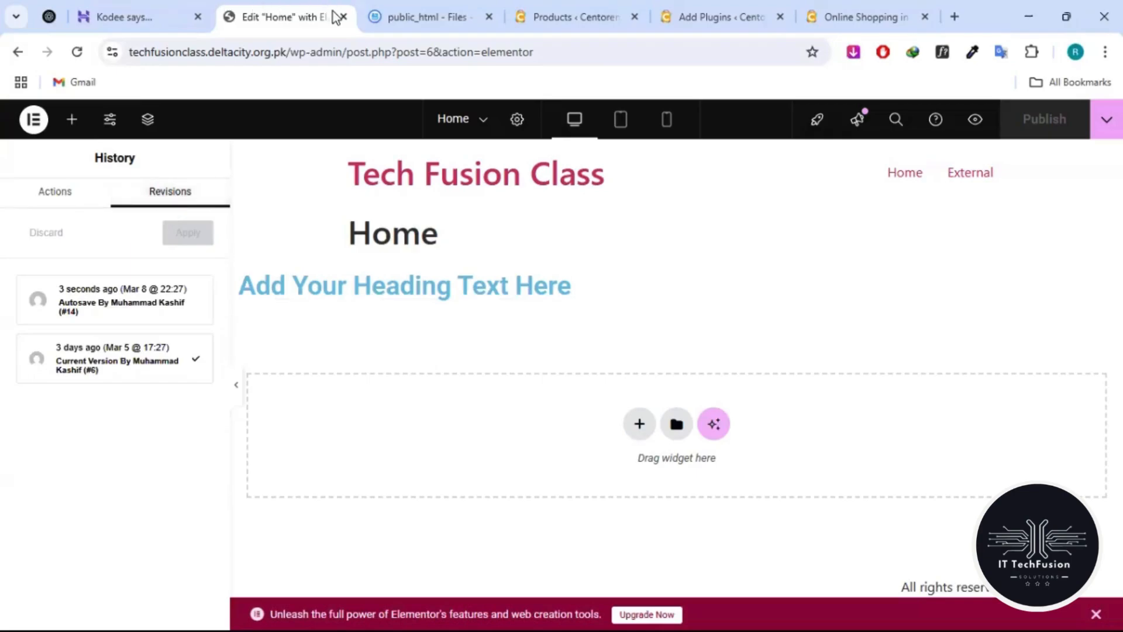
{"action": "right_click", "coordinate": [275, 19]}
{"action": "left_click", "coordinate": [275, 20]}
{"action": "left_click", "coordinate": [68, 199]}
- Open the editor's User Preferences and look through the available settings
{"action": "left_click", "coordinate": [34, 119]}
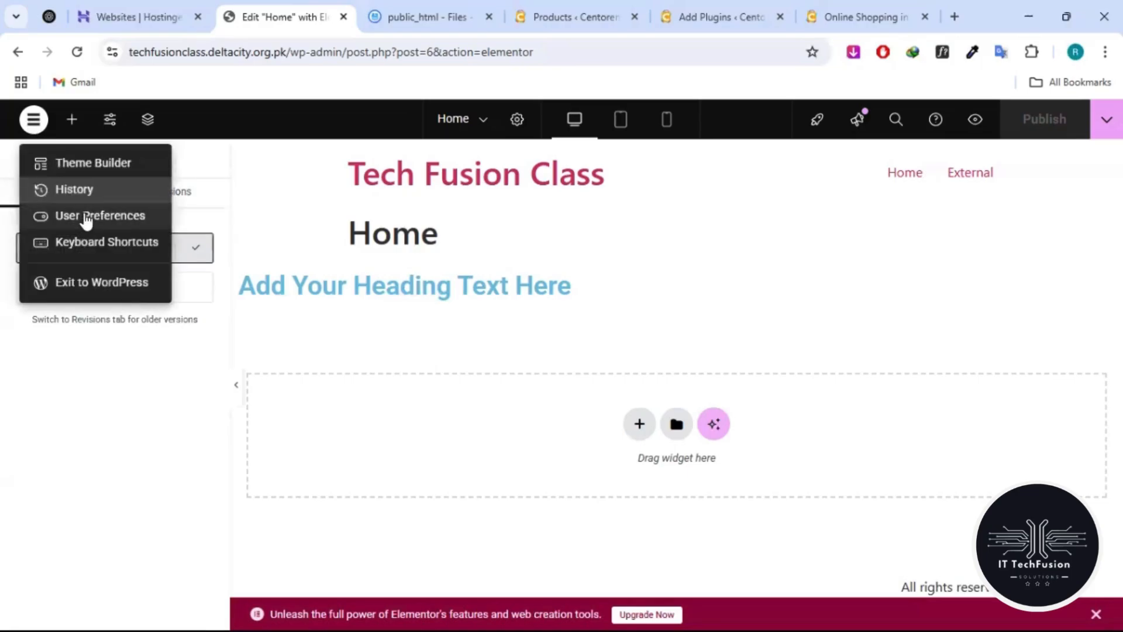
{"action": "left_click", "coordinate": [86, 218]}
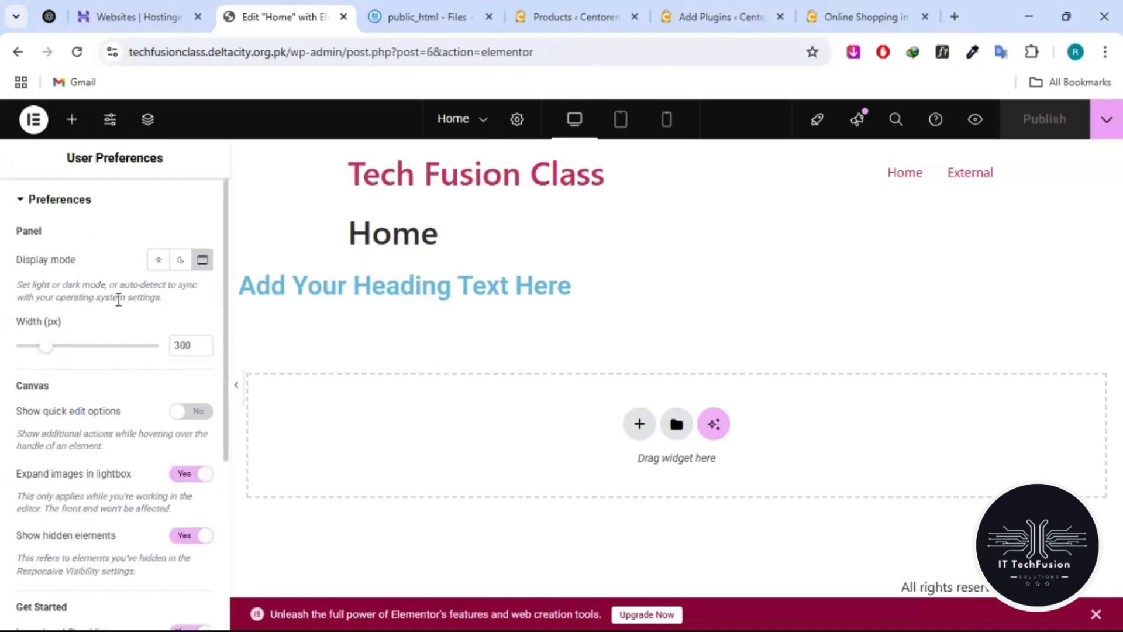
{"action": "scroll", "coordinate": [117, 299], "scroll_direction": "down", "scroll_amount": 2}
{"action": "scroll", "coordinate": [117, 299], "scroll_direction": "down", "scroll_amount": 3}
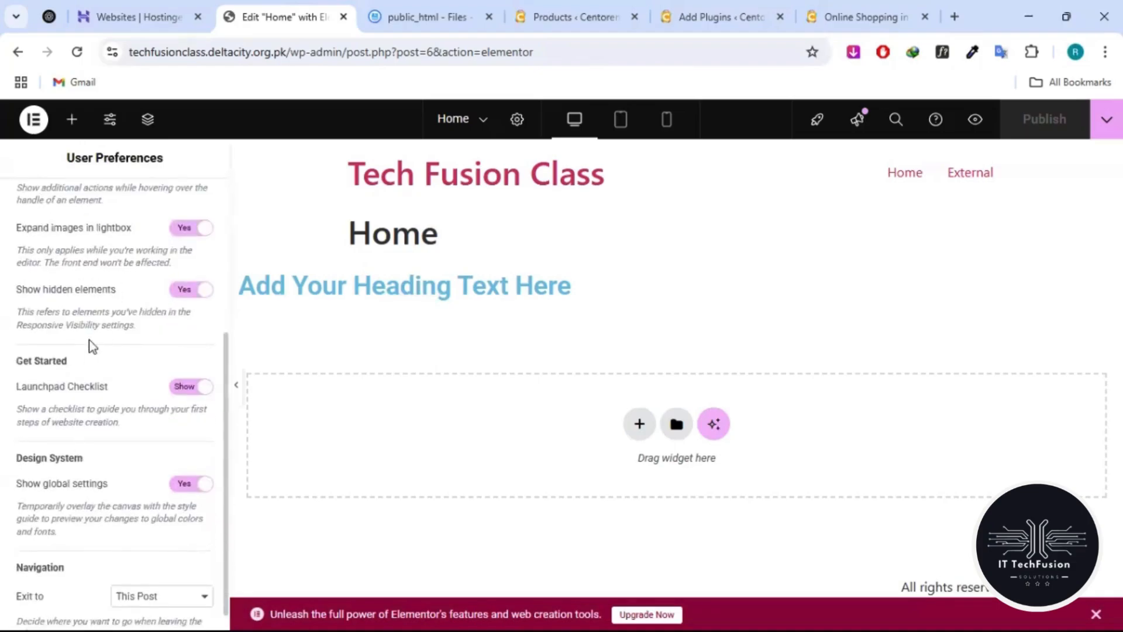
{"action": "scroll", "coordinate": [117, 258], "scroll_direction": "up", "scroll_amount": 2}
{"action": "scroll", "coordinate": [117, 258], "scroll_direction": "up", "scroll_amount": 3}
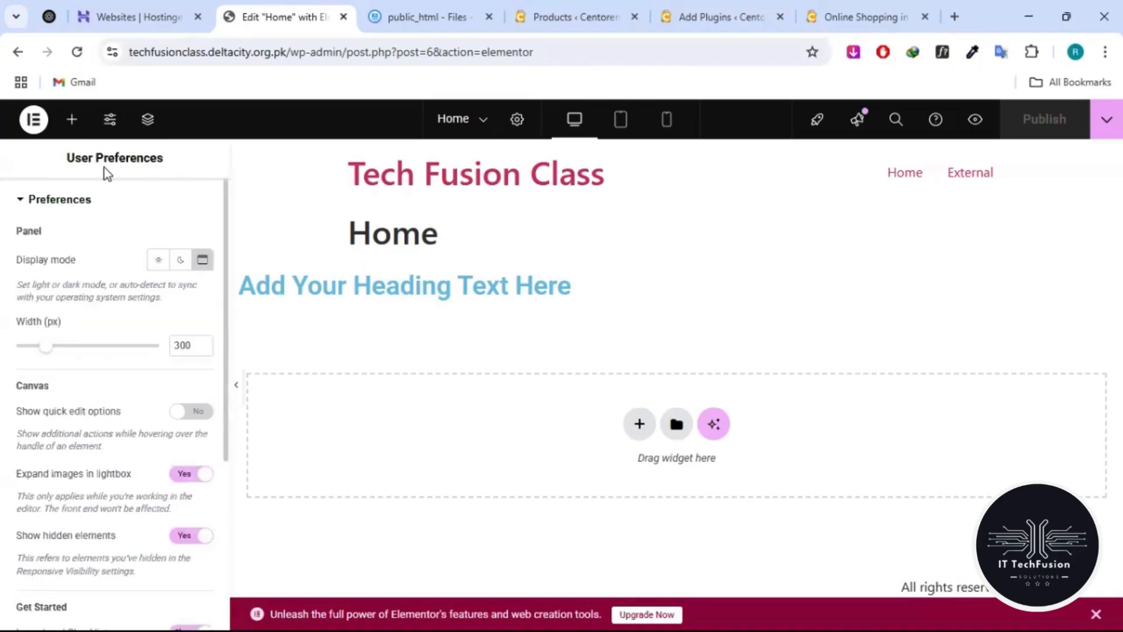
- Try the dark and light display modes for the editor panel and restore auto-detect
{"action": "left_click", "coordinate": [178, 265]}
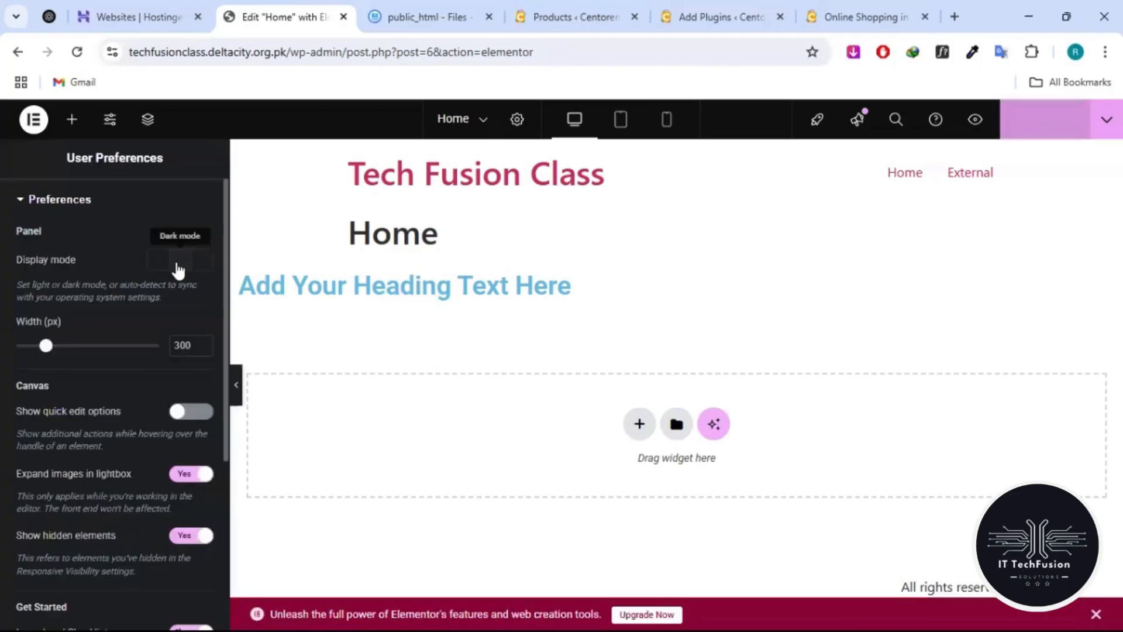
{"action": "left_click", "coordinate": [159, 265]}
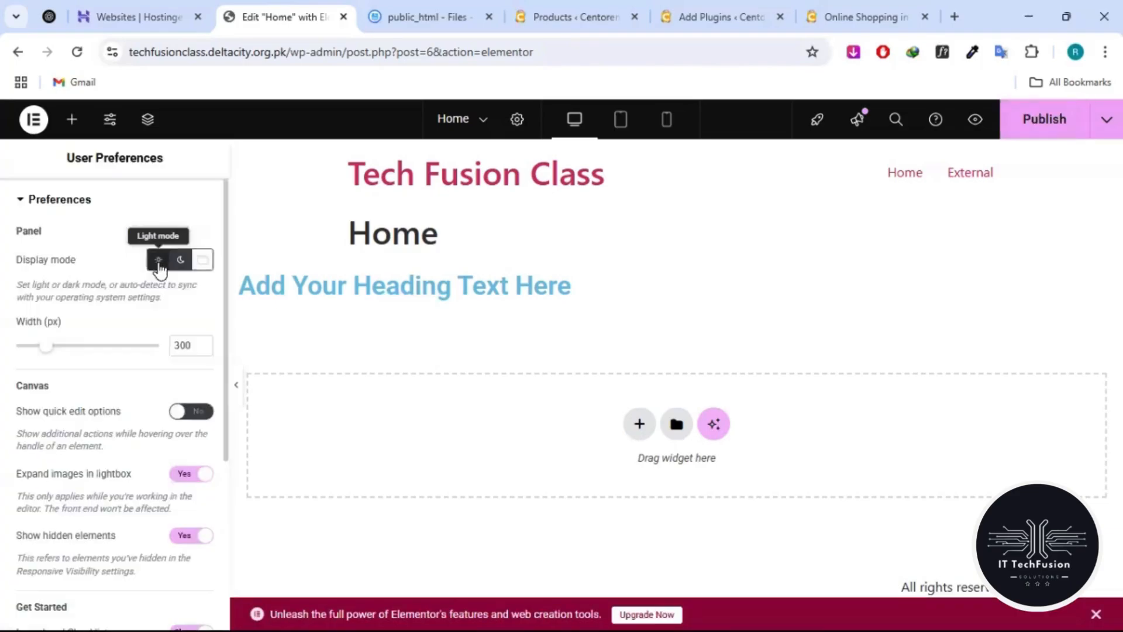
{"action": "left_click", "coordinate": [204, 263]}
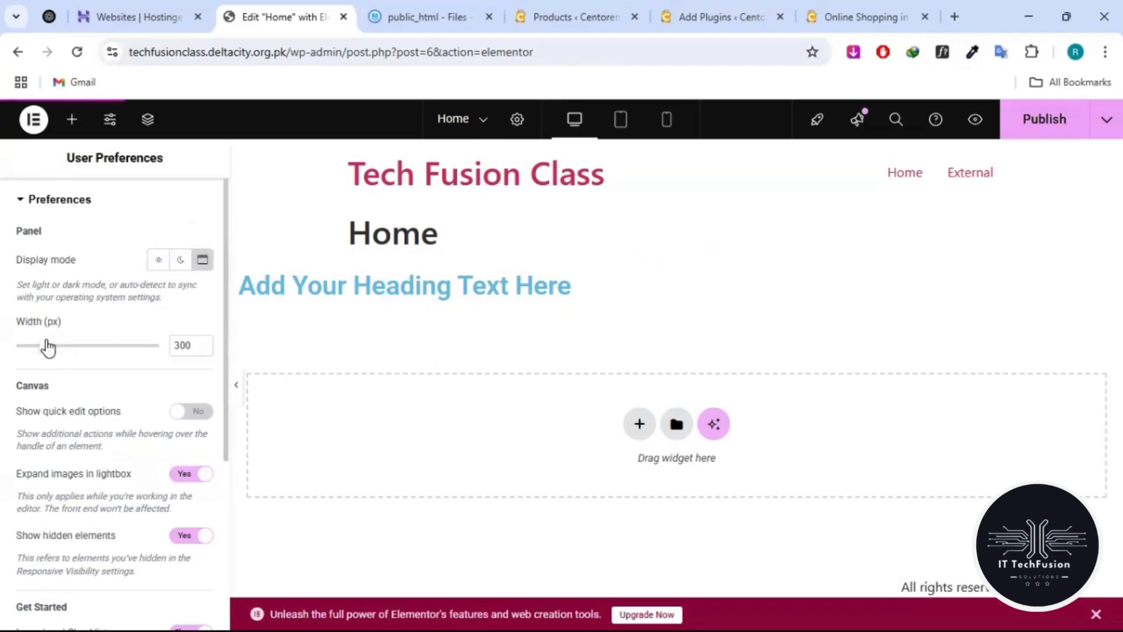
- Widen the editor panel to 322 px and reset its width to 300 px
{"action": "mouse_move", "coordinate": [48, 357]}
{"action": "left_mouse_down"}
{"action": "mouse_move", "coordinate": [100, 356]}
{"action": "mouse_move", "coordinate": [42, 358]}
{"action": "left_mouse_up"}
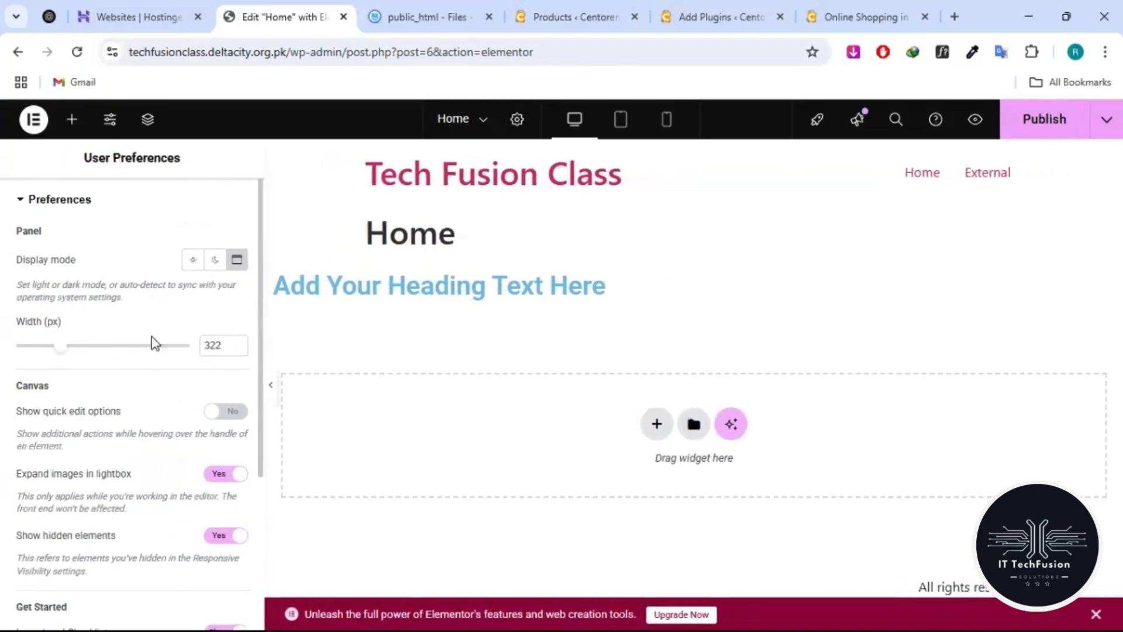
{"action": "double_click", "coordinate": [212, 345]}
{"action": "type", "text": "300"}
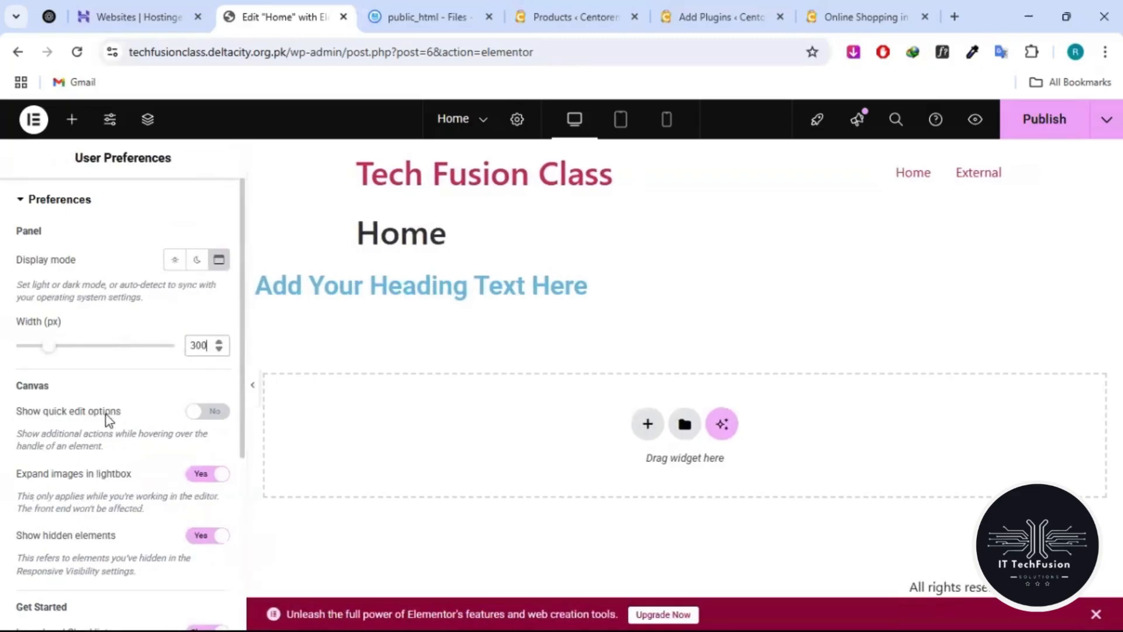
- Examine the remaining user preferences down to Navigation, including the destinations offered for Exit to
{"action": "scroll", "coordinate": [107, 419], "scroll_direction": "down", "scroll_amount": 2}
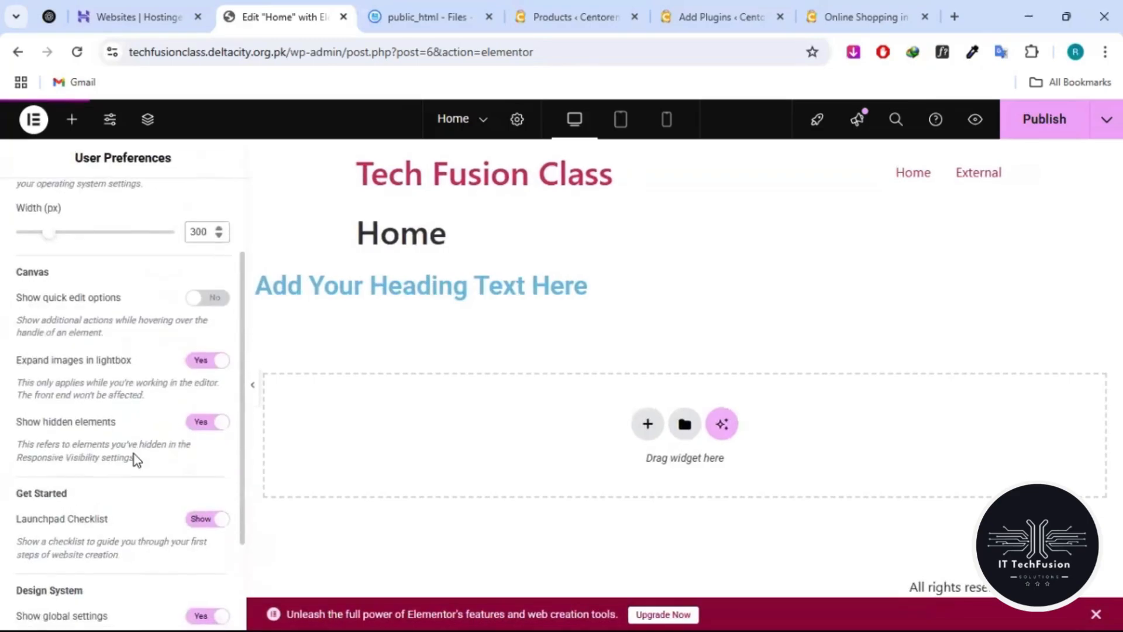
{"action": "scroll", "coordinate": [135, 459], "scroll_direction": "down", "scroll_amount": 2}
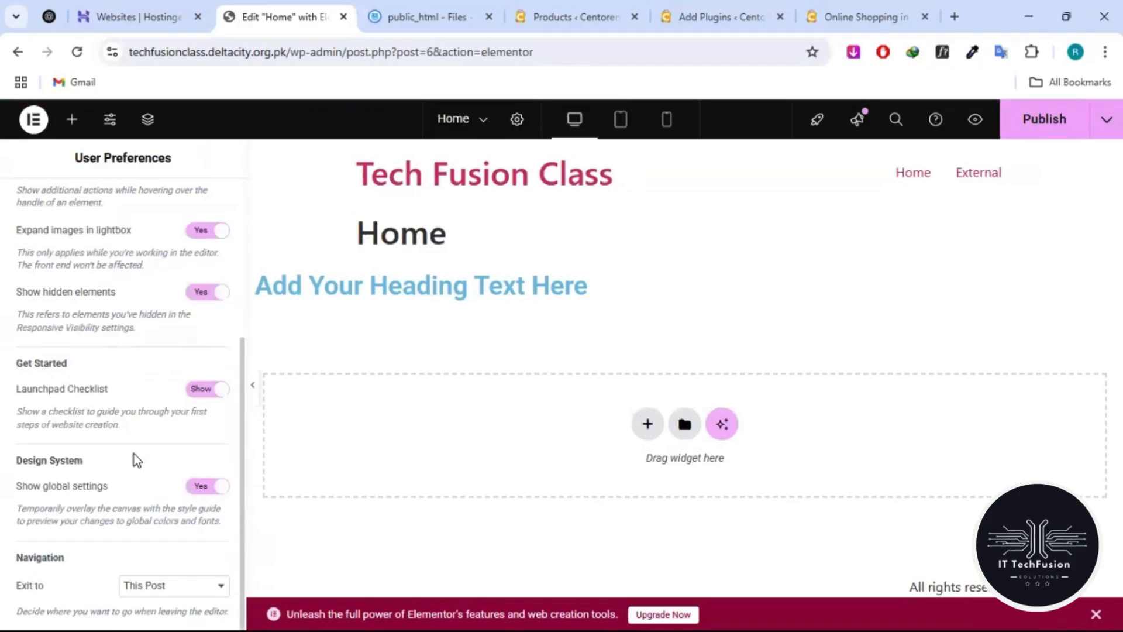
{"action": "double_click", "coordinate": [37, 560]}
{"action": "left_click", "coordinate": [64, 560]}
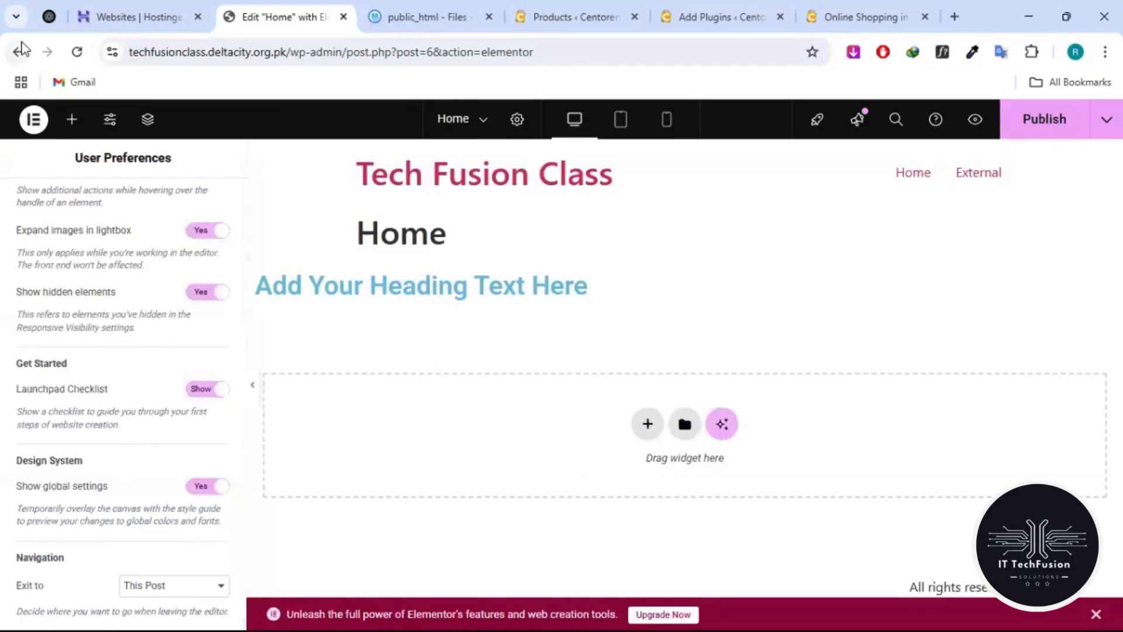
{"action": "left_click", "coordinate": [138, 594]}
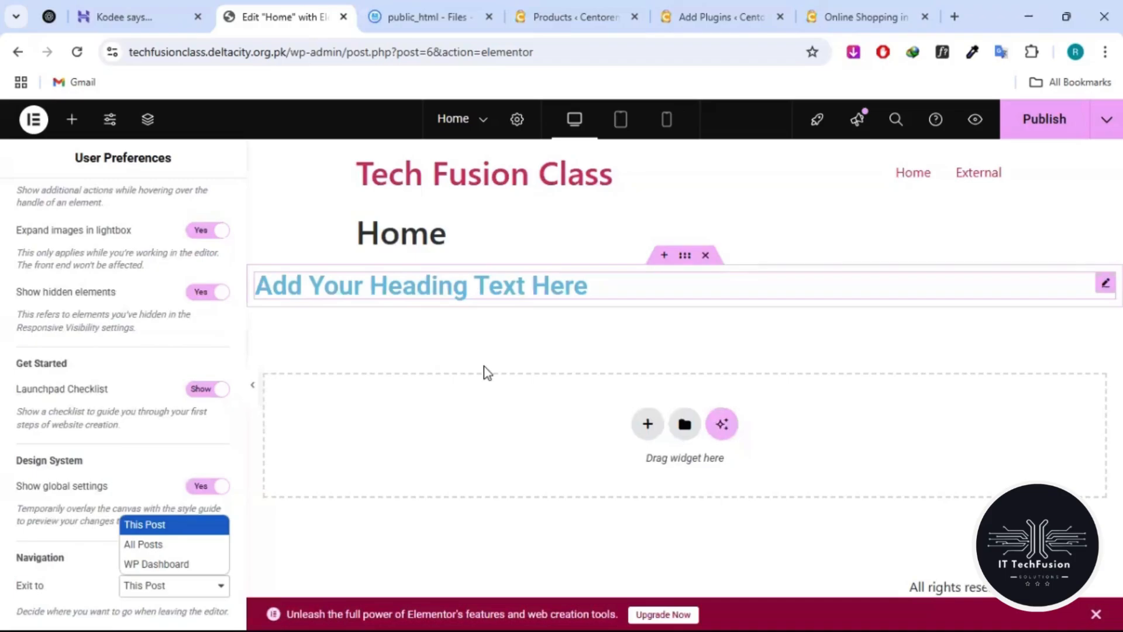
{"action": "left_click", "coordinate": [157, 529]}
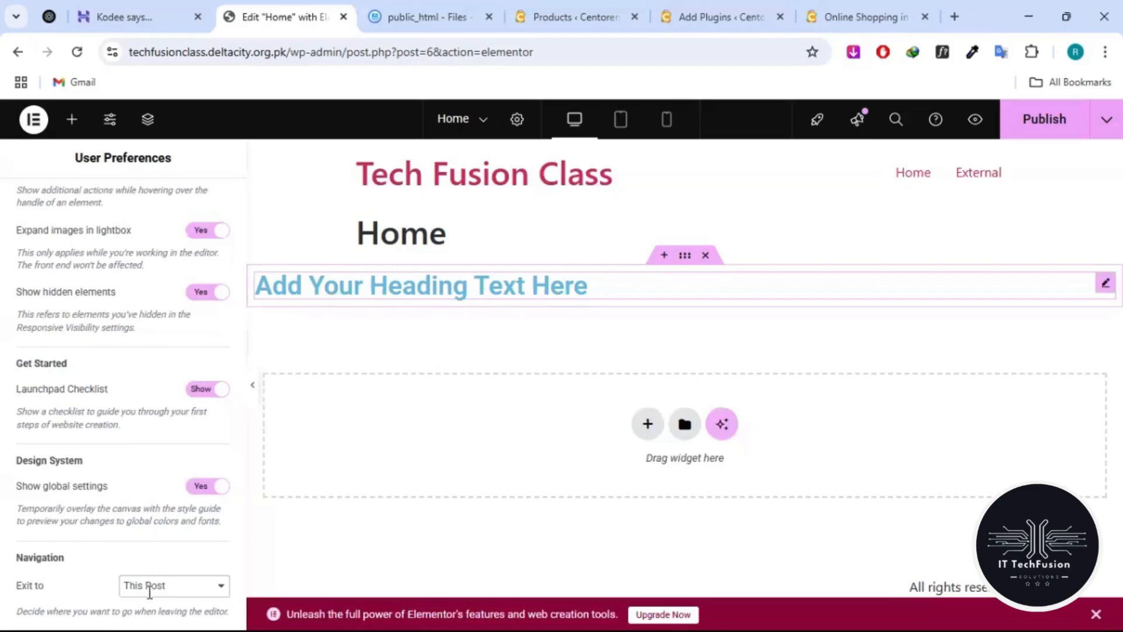
{"action": "left_click", "coordinate": [159, 593]}
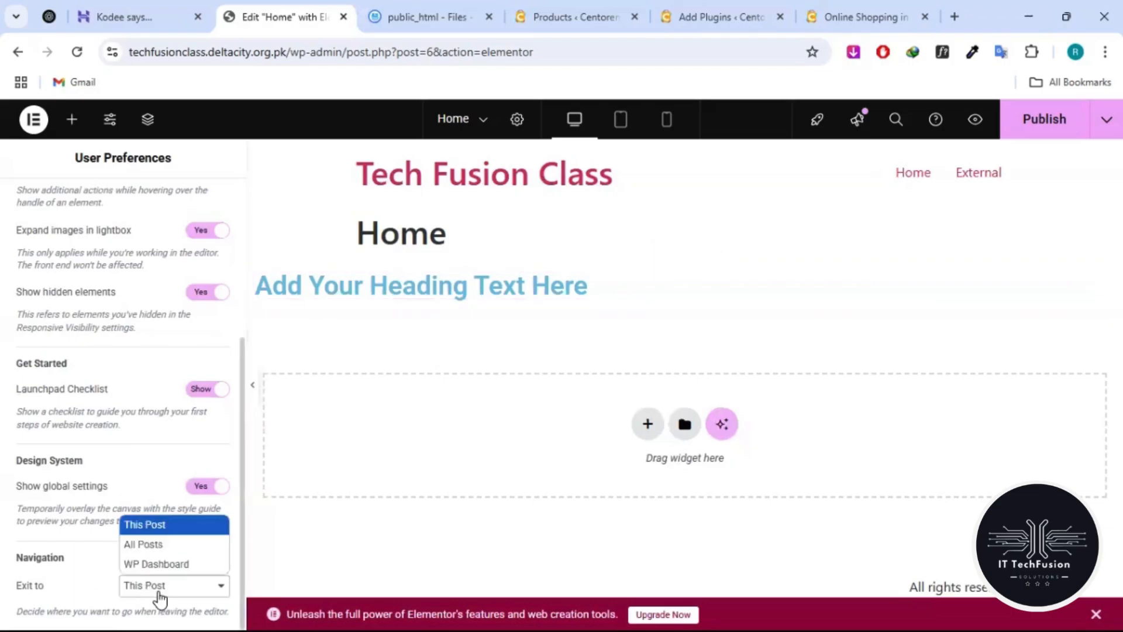
{"action": "left_click", "coordinate": [158, 593]}
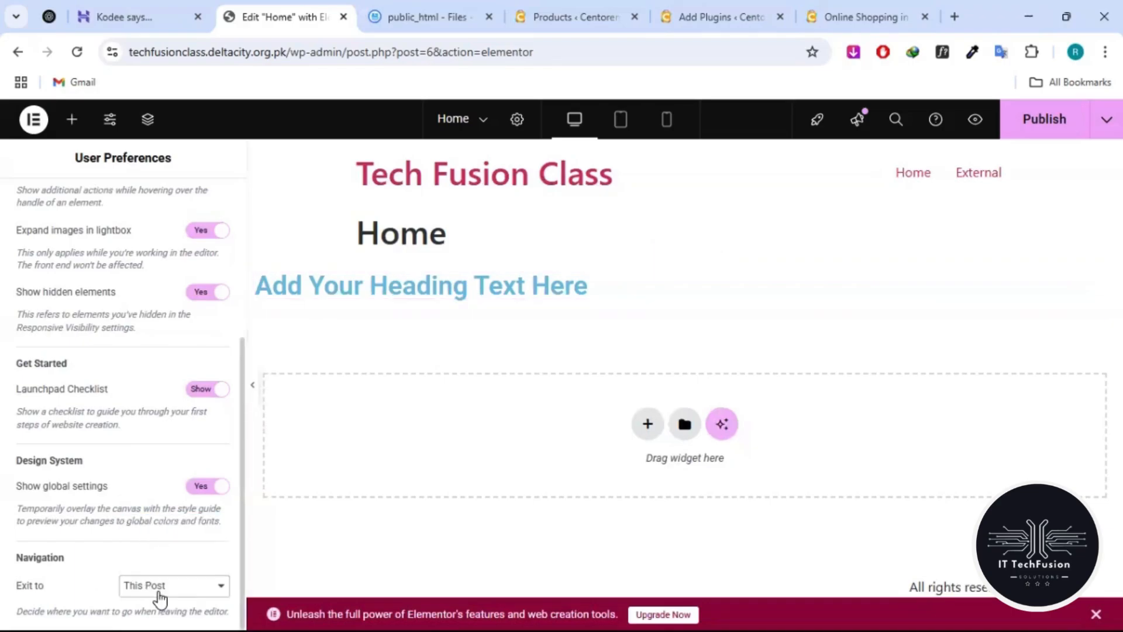
- Set the Exit to preference under Navigation to All Posts
{"action": "left_click", "coordinate": [155, 590]}
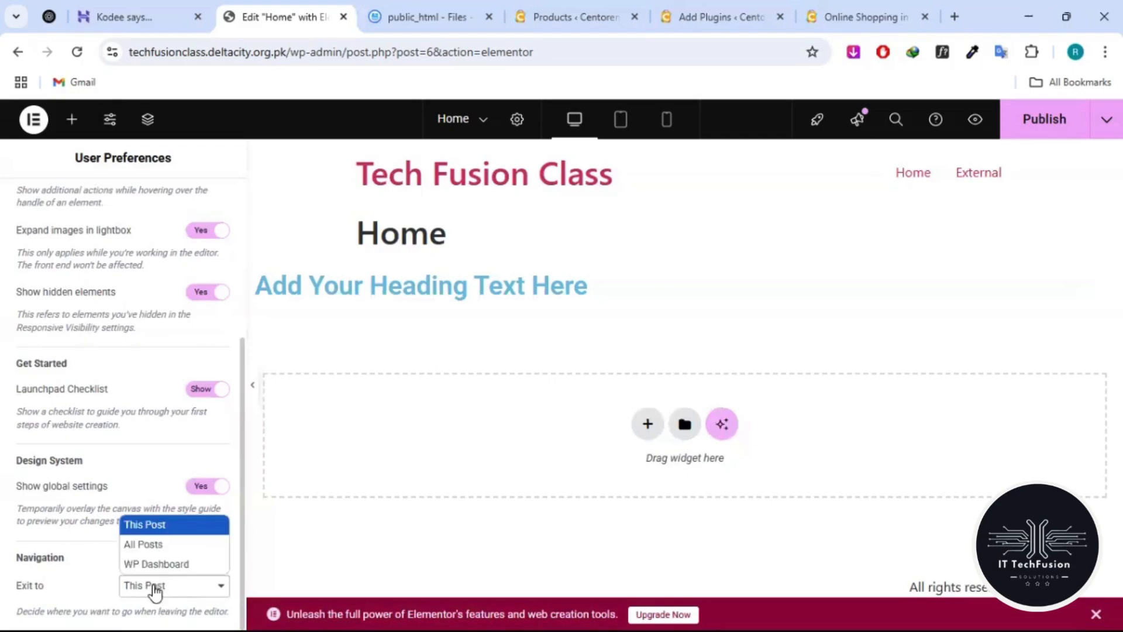
{"action": "left_click", "coordinate": [151, 545]}
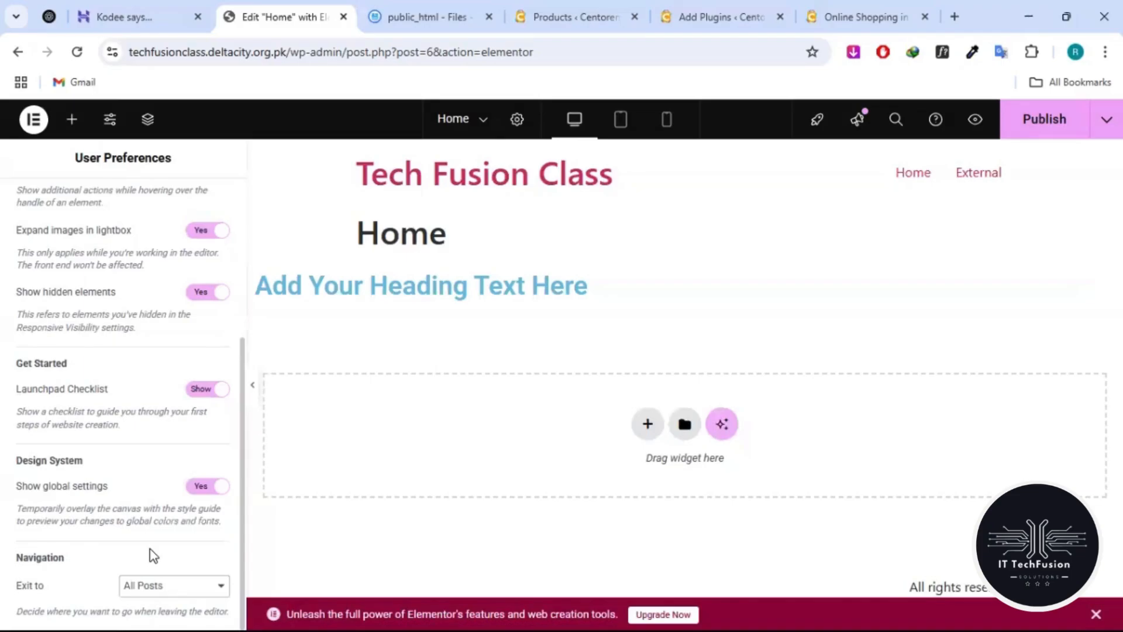
{"action": "left_click", "coordinate": [143, 585]}
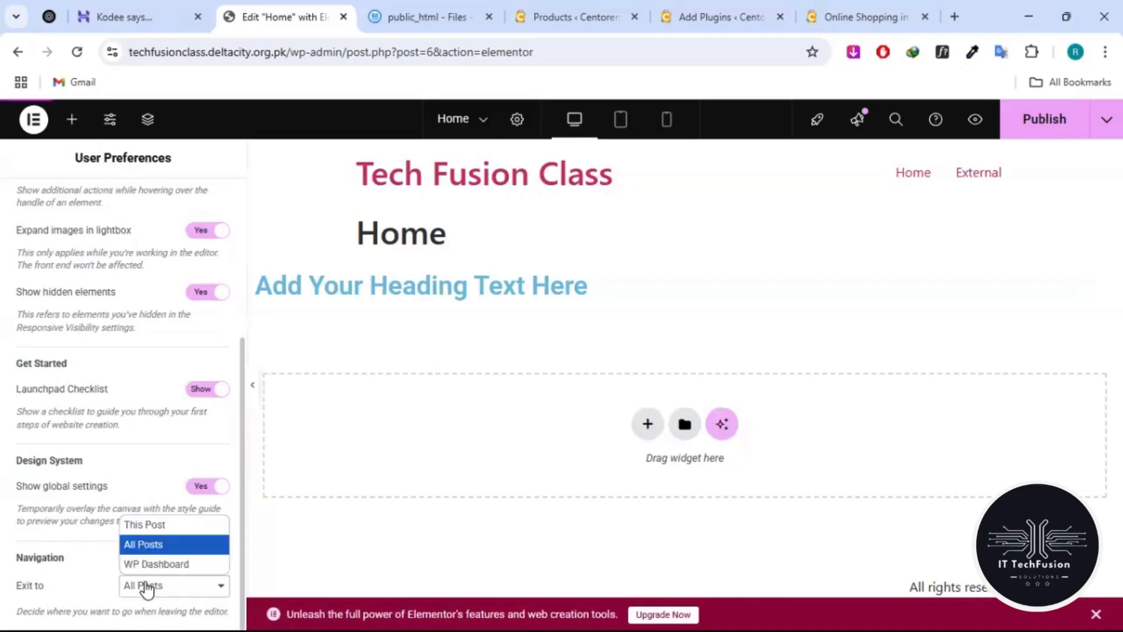
{"action": "left_click", "coordinate": [145, 545]}
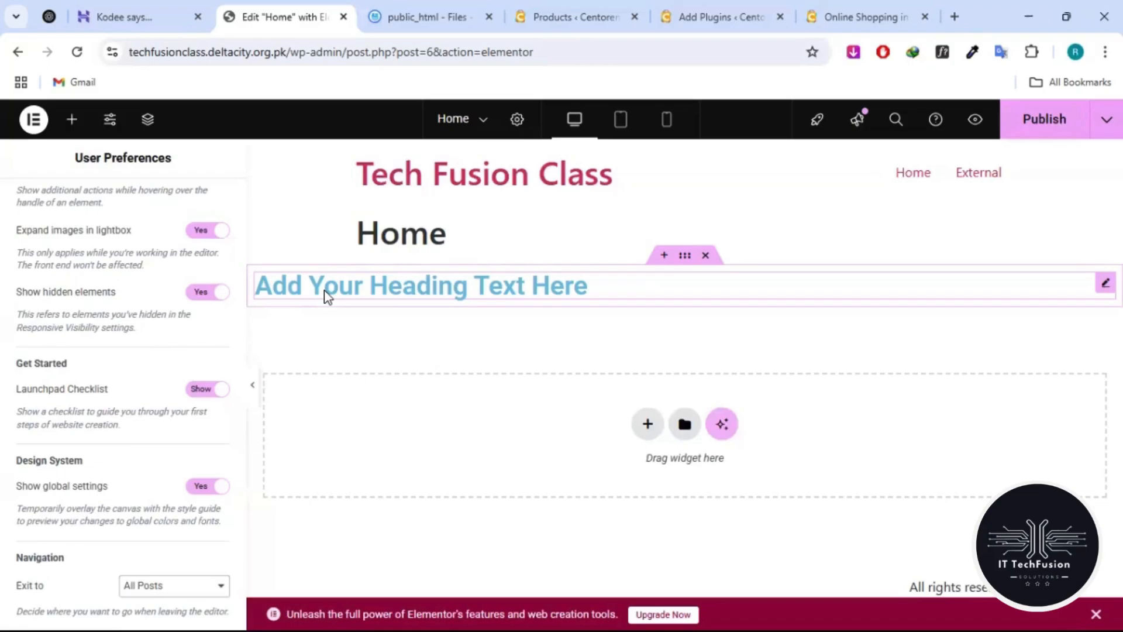
{"action": "left_click", "coordinate": [159, 592]}
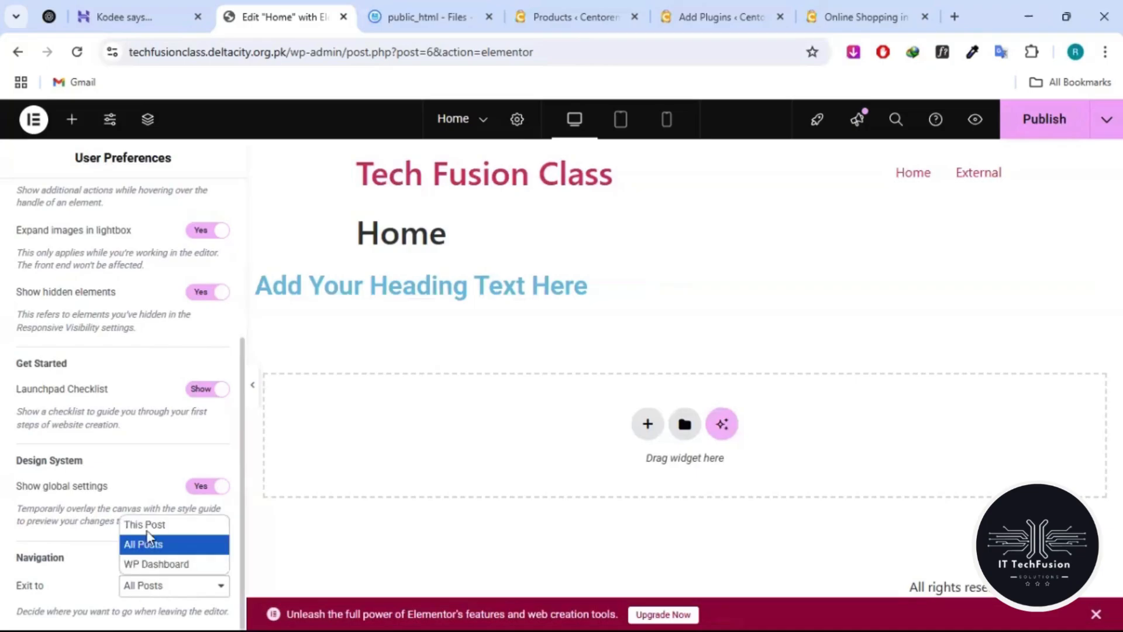
{"action": "left_click", "coordinate": [151, 546]}
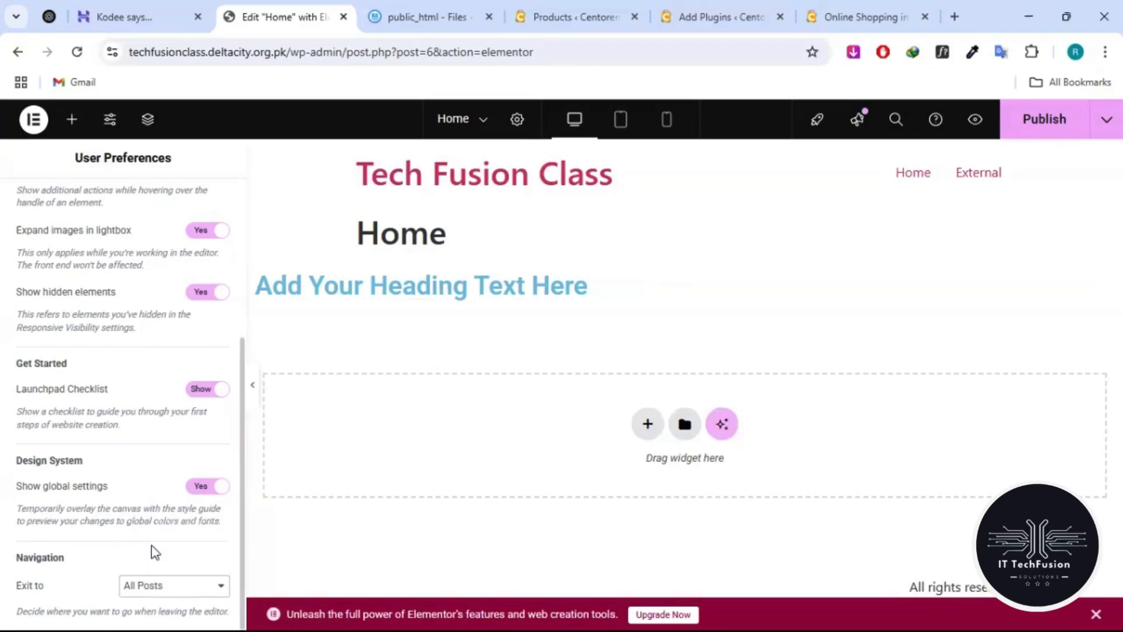
- Change the Exit to preference to WP Dashboard and check the editor's main menu
{"action": "left_click", "coordinate": [155, 593]}
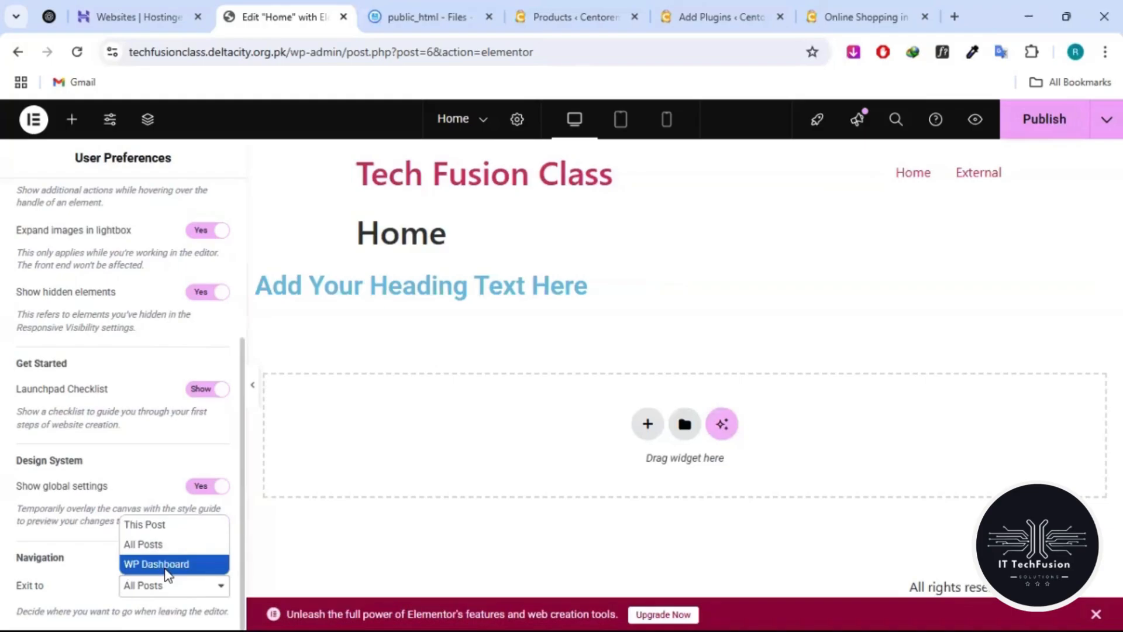
{"action": "left_click", "coordinate": [157, 565]}
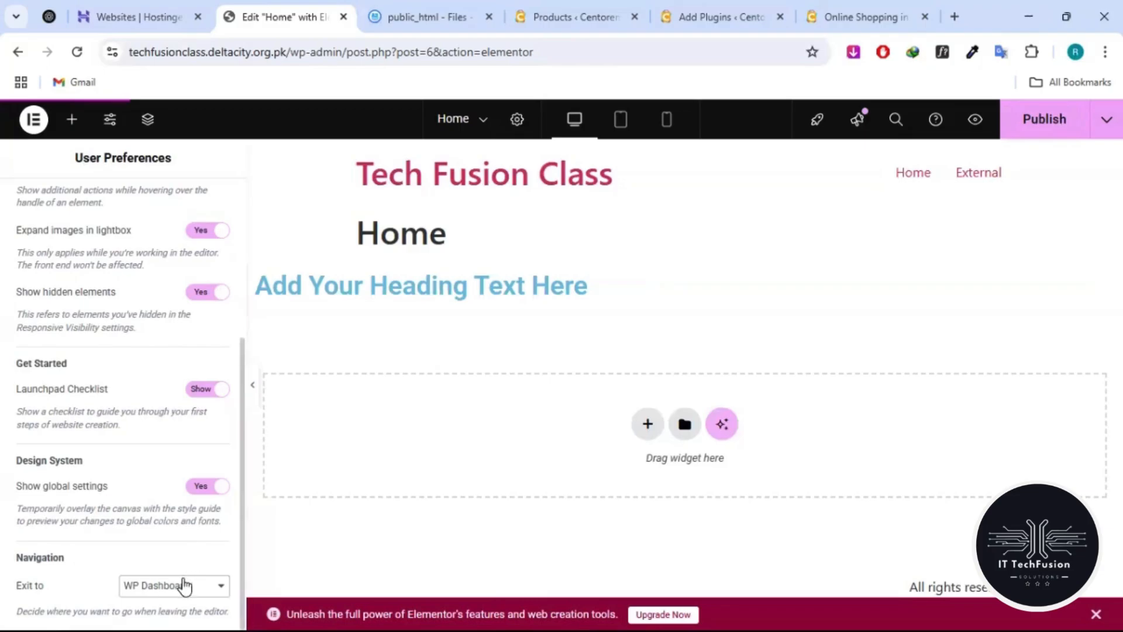
{"action": "scroll", "coordinate": [115, 315], "scroll_direction": "up", "scroll_amount": 5}
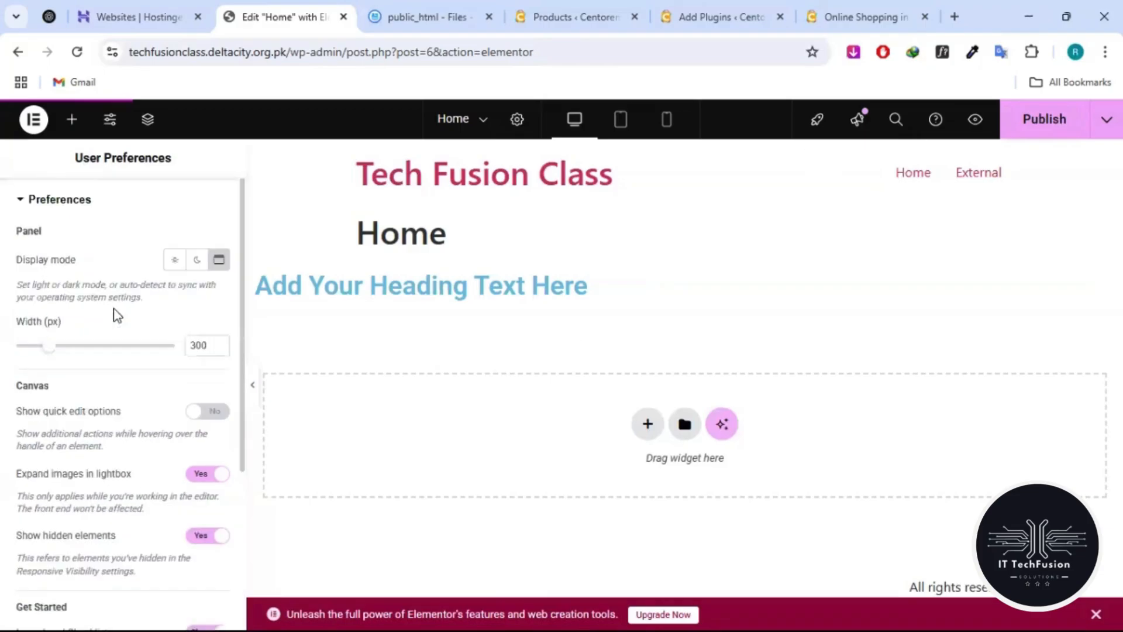
{"action": "left_click", "coordinate": [43, 120]}
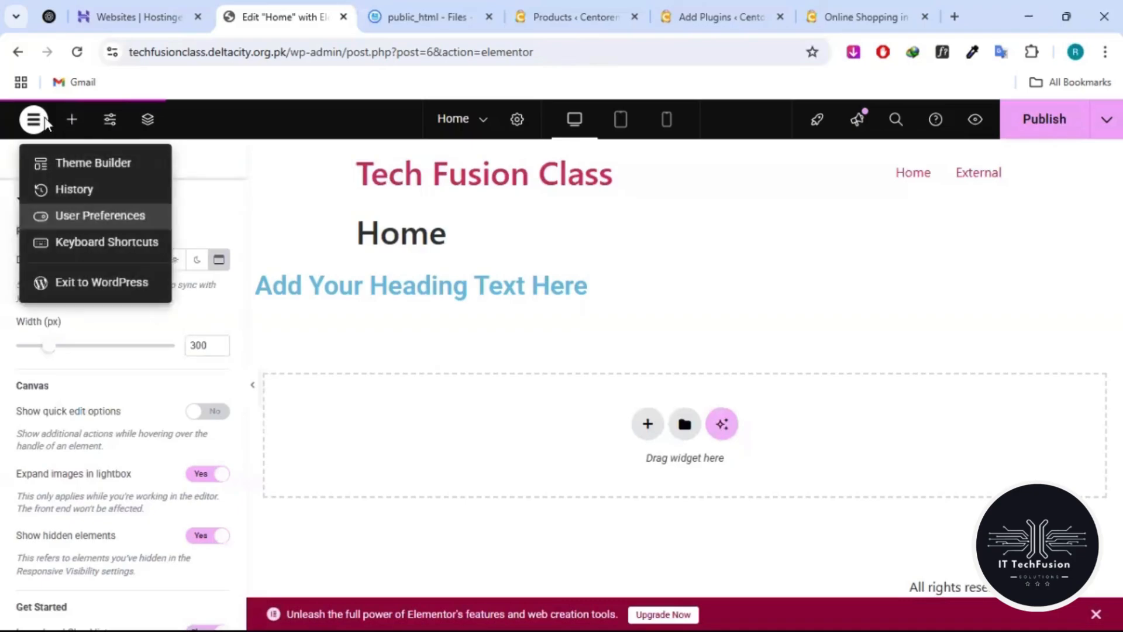
{"action": "left_click", "coordinate": [130, 447]}
- Restore the Exit to preference under Navigation to This Post
{"action": "scroll", "coordinate": [125, 446], "scroll_direction": "down", "scroll_amount": 4}
{"action": "left_click", "coordinate": [164, 585]}
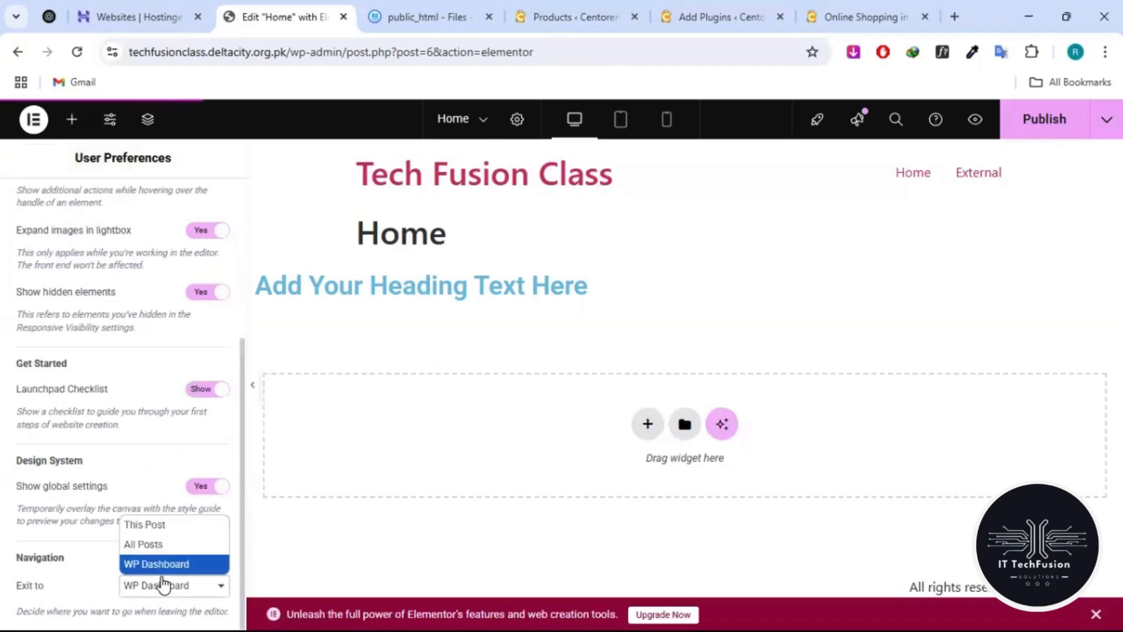
{"action": "left_click", "coordinate": [164, 525]}
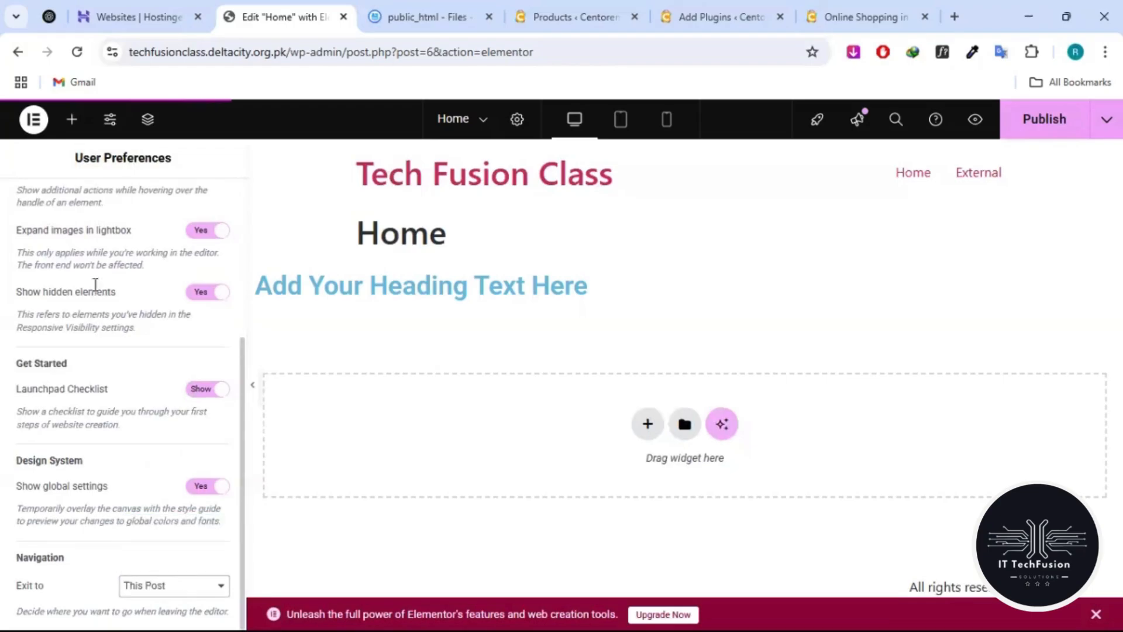
{"action": "scroll", "coordinate": [93, 286], "scroll_direction": "up", "scroll_amount": 5}
- Open the editor's Keyboard Shortcuts reference
{"action": "left_click", "coordinate": [33, 119]}
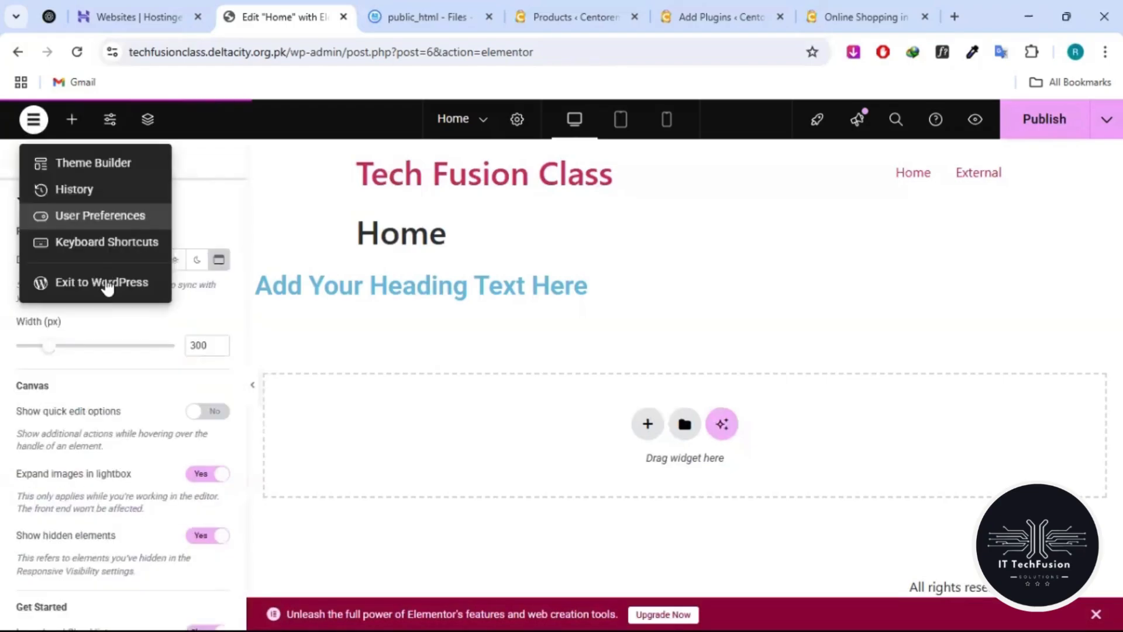
{"action": "left_click", "coordinate": [101, 242]}
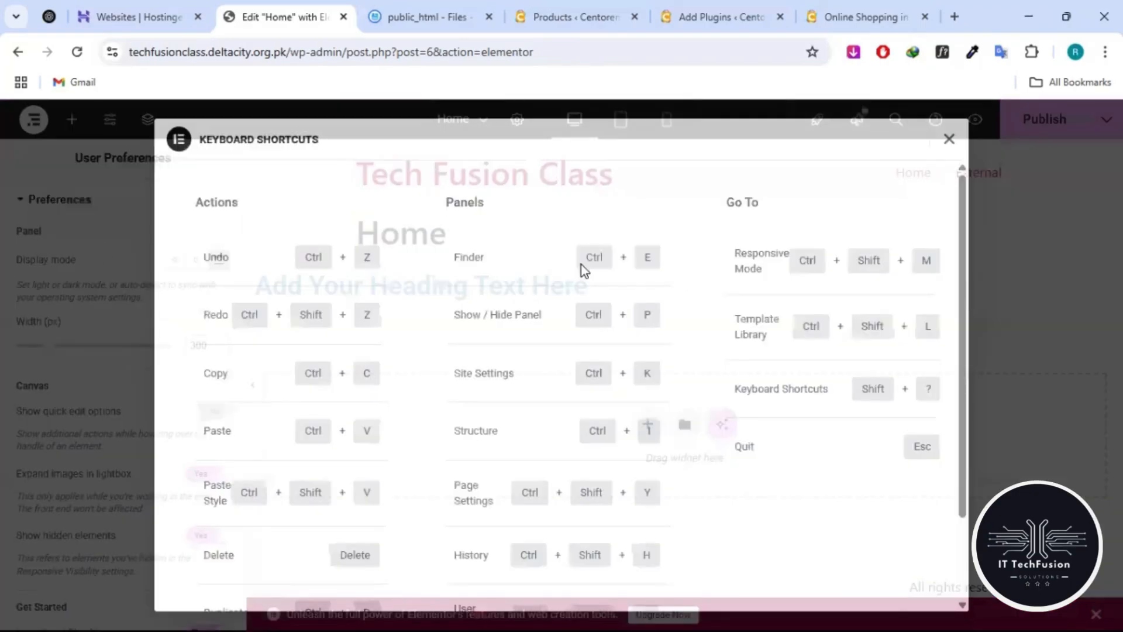
- Read through the Keyboard Shortcuts reference for actions, panels and go-to commands, and close it
{"action": "scroll", "coordinate": [628, 429], "scroll_direction": "down", "scroll_amount": 2}
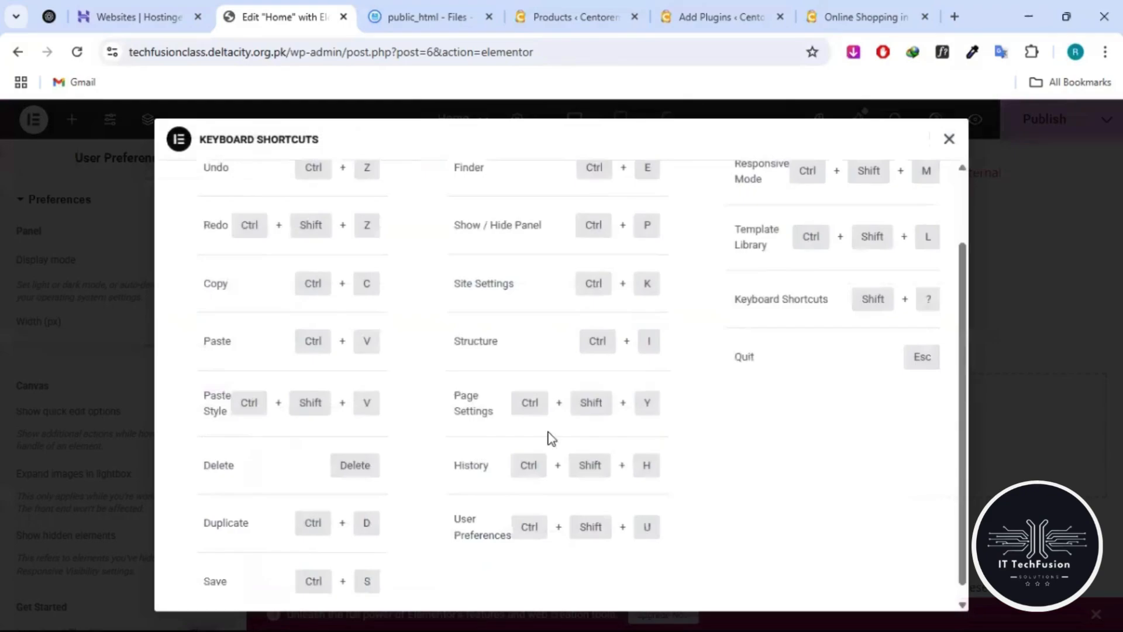
{"action": "scroll", "coordinate": [307, 260], "scroll_direction": "up", "scroll_amount": 2}
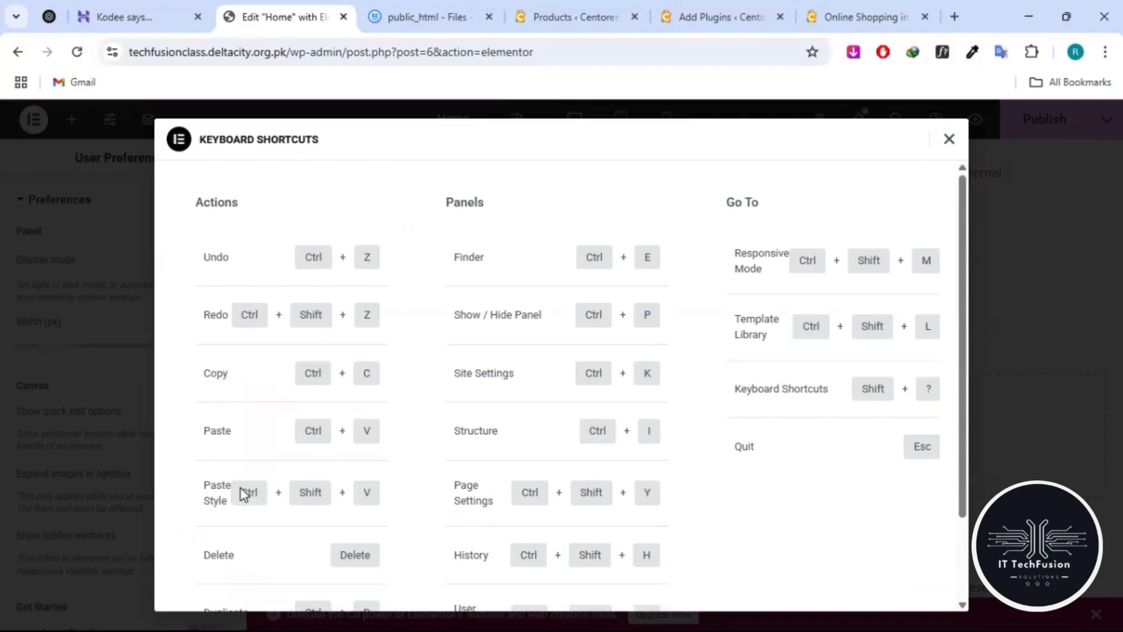
{"action": "scroll", "coordinate": [243, 494], "scroll_direction": "down", "scroll_amount": 2}
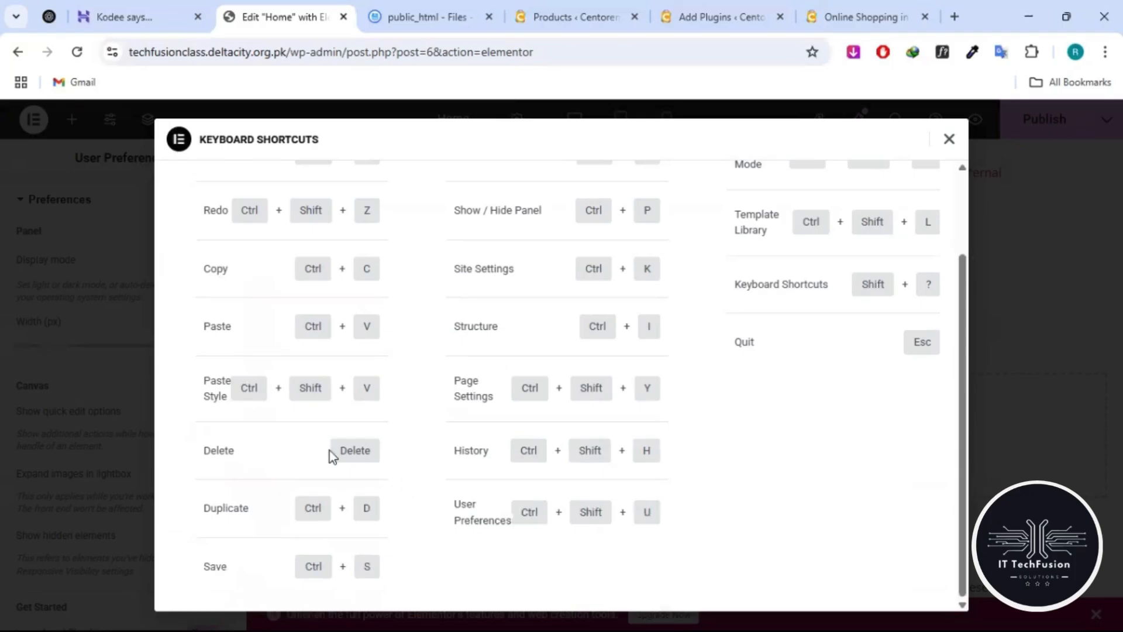
{"action": "scroll", "coordinate": [328, 451], "scroll_direction": "up", "scroll_amount": 2}
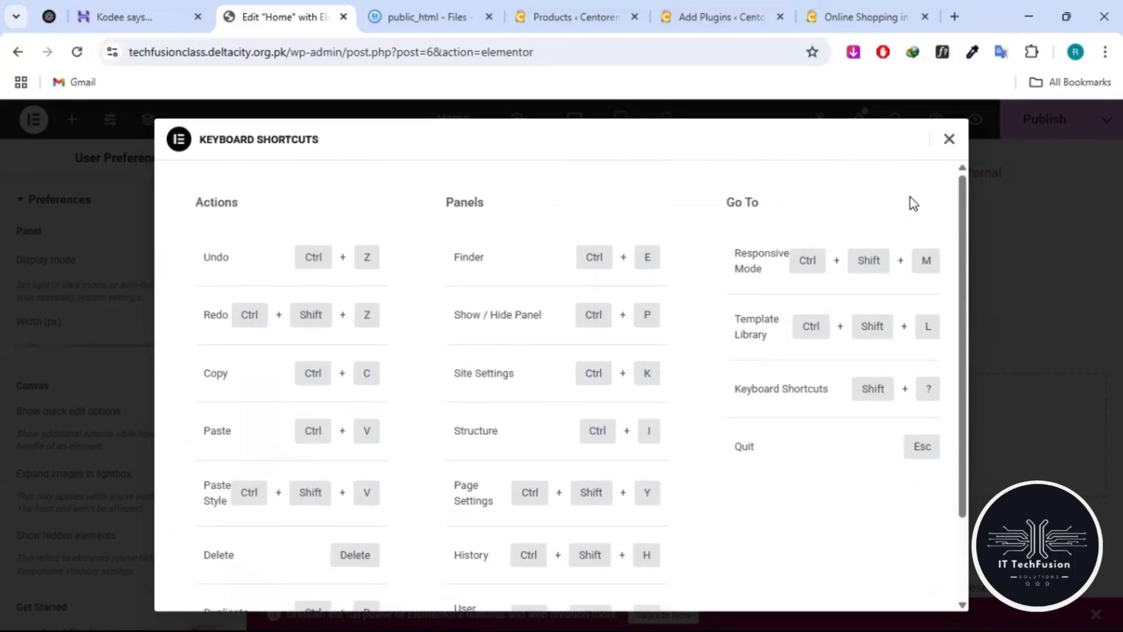
{"action": "left_click", "coordinate": [947, 141]}
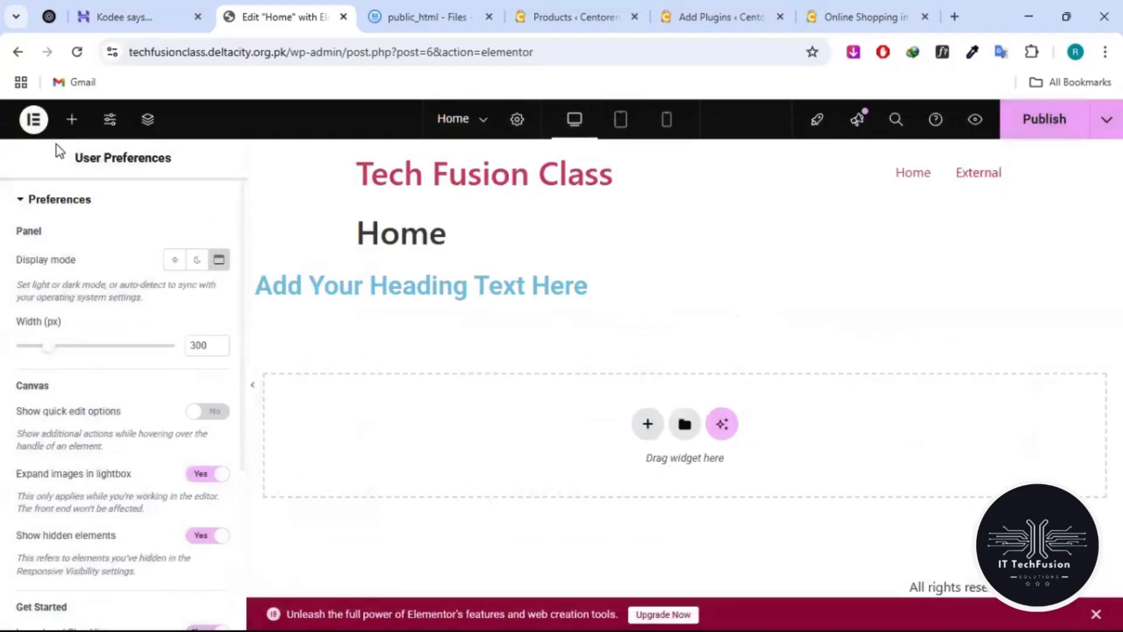
- Check the editor's main menu and browse the Layout, Basic and Pro widgets in the Elements library
{"action": "left_click", "coordinate": [46, 131]}
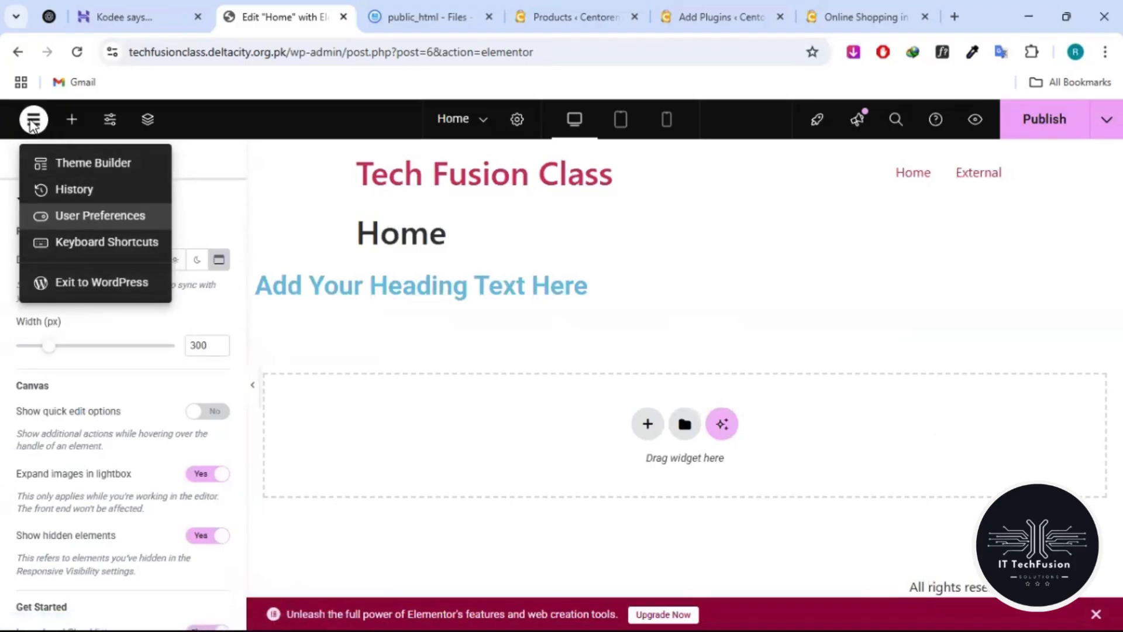
{"action": "left_click", "coordinate": [72, 128]}
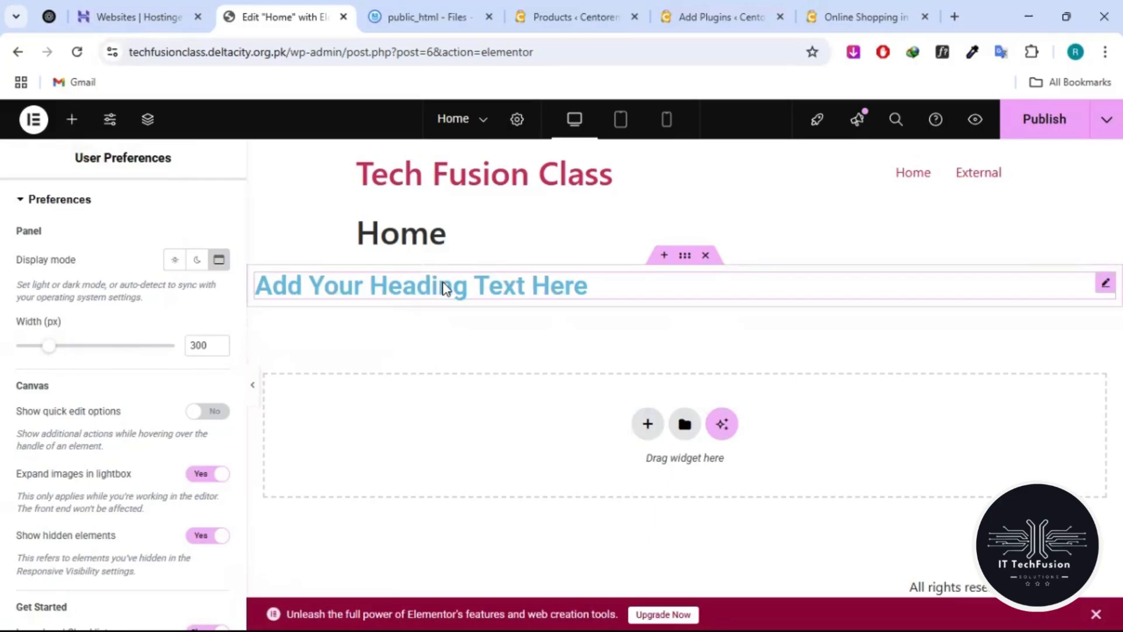
{"action": "left_click", "coordinate": [72, 120]}
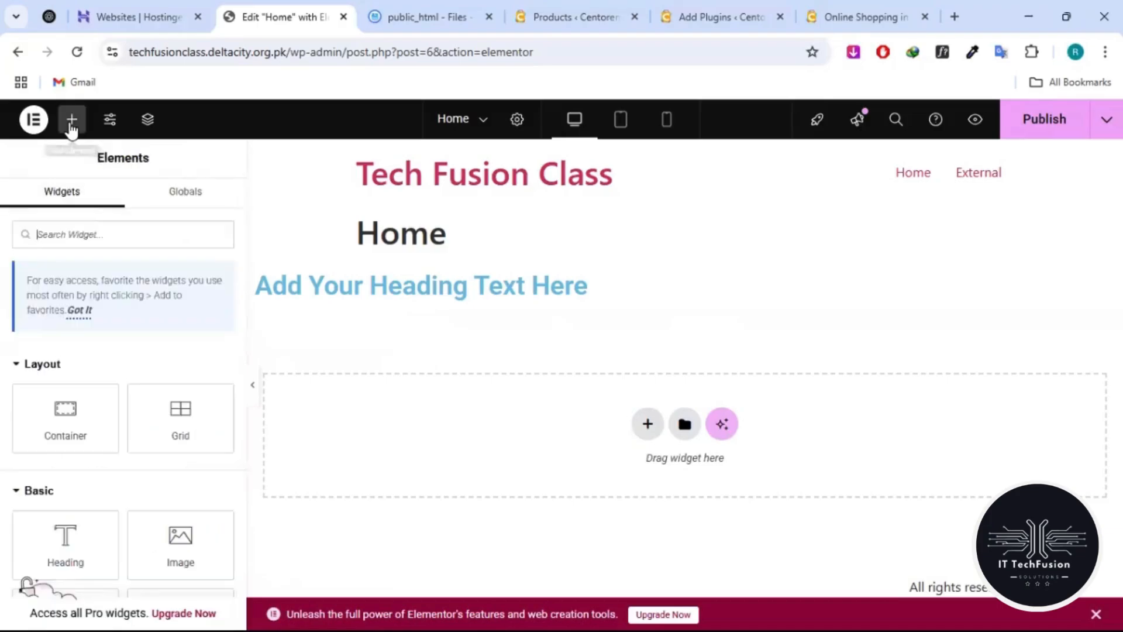
{"action": "scroll", "coordinate": [194, 458], "scroll_direction": "down", "scroll_amount": 5}
{"action": "scroll", "coordinate": [194, 458], "scroll_direction": "up", "scroll_amount": 5}
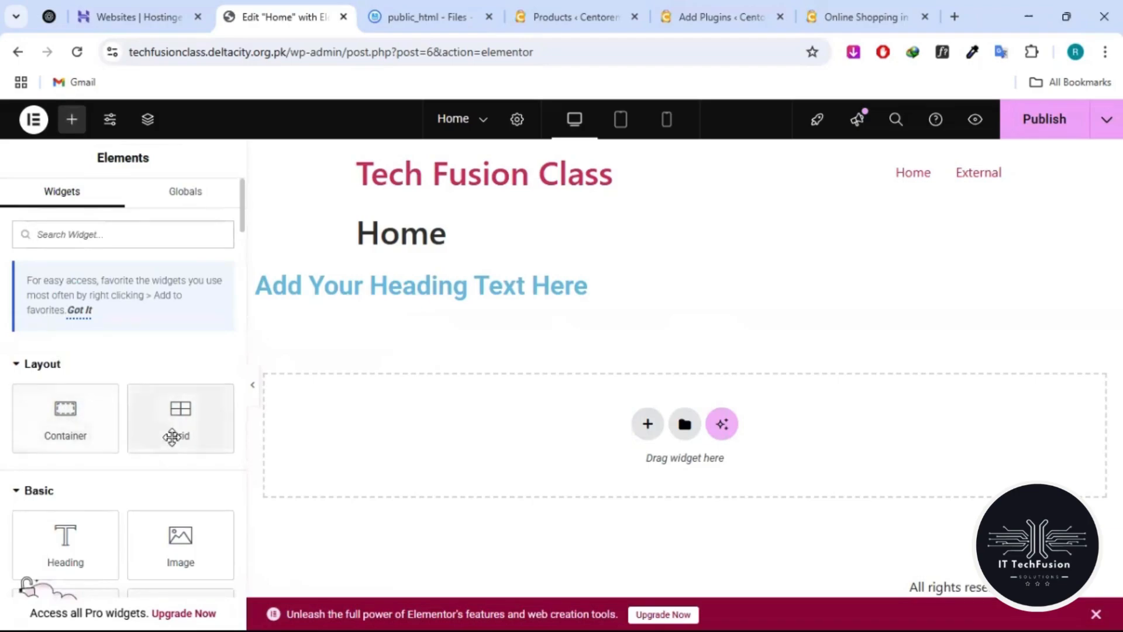
{"action": "scroll", "coordinate": [171, 438], "scroll_direction": "down", "scroll_amount": 2}
{"action": "scroll", "coordinate": [126, 548], "scroll_direction": "down", "scroll_amount": 3}
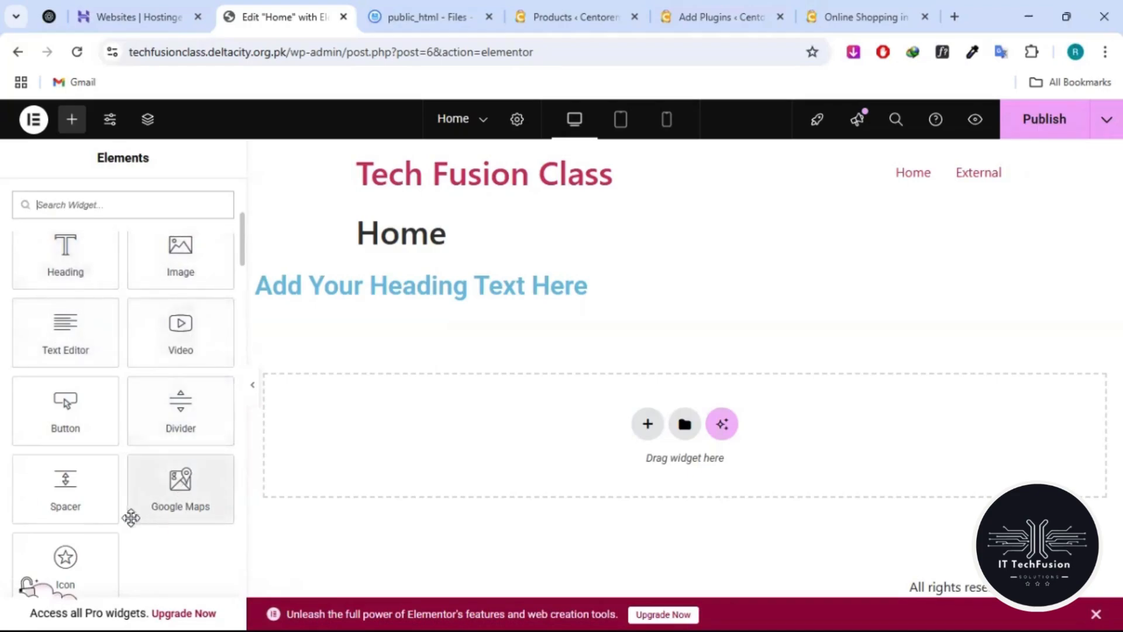
{"action": "scroll", "coordinate": [197, 500], "scroll_direction": "down", "scroll_amount": 1}
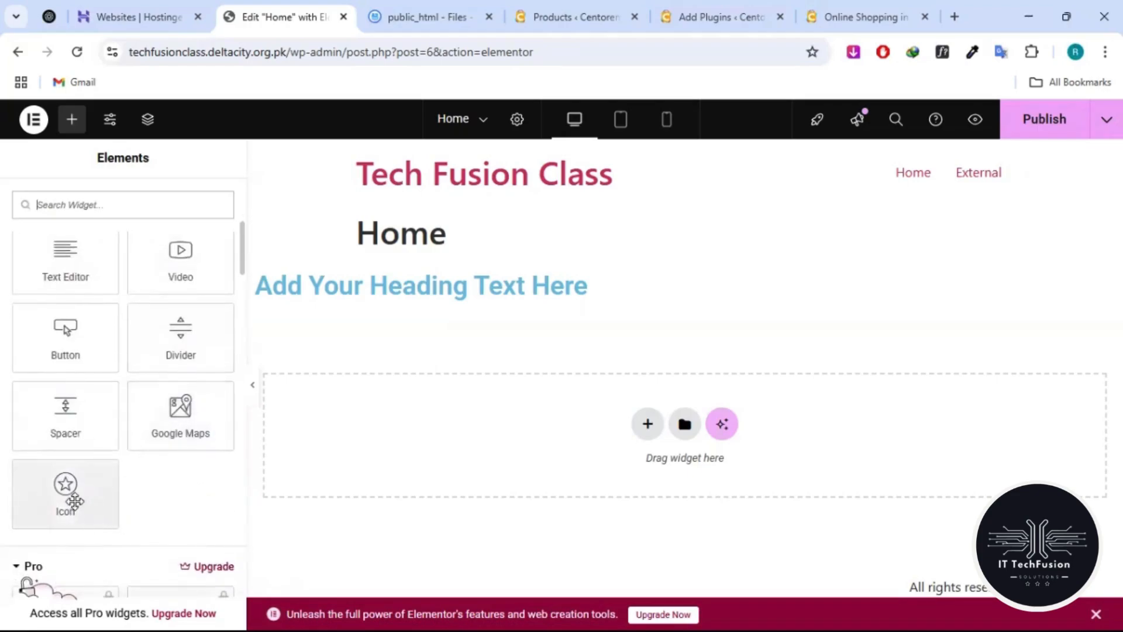
{"action": "scroll", "coordinate": [203, 489], "scroll_direction": "down", "scroll_amount": 1}
{"action": "scroll", "coordinate": [200, 489], "scroll_direction": "down", "scroll_amount": 4}
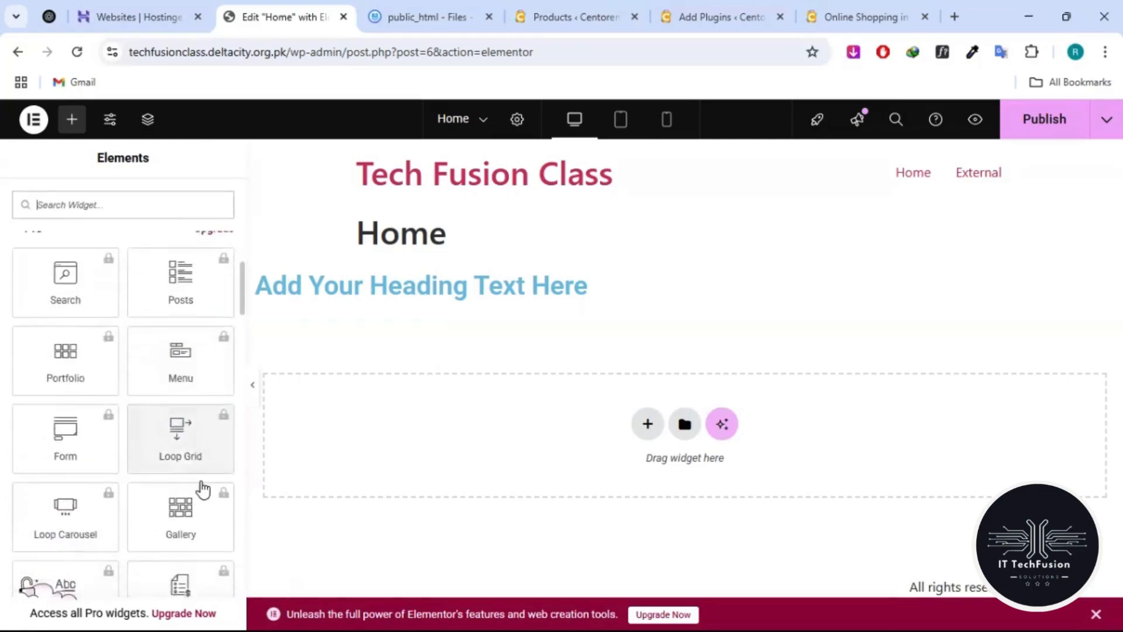
- Add an Image widget directly below the "Add Your Heading Text Here" heading
{"action": "scroll", "coordinate": [201, 489], "scroll_direction": "up", "scroll_amount": 10}
{"action": "scroll", "coordinate": [201, 480], "scroll_direction": "down", "scroll_amount": 2}
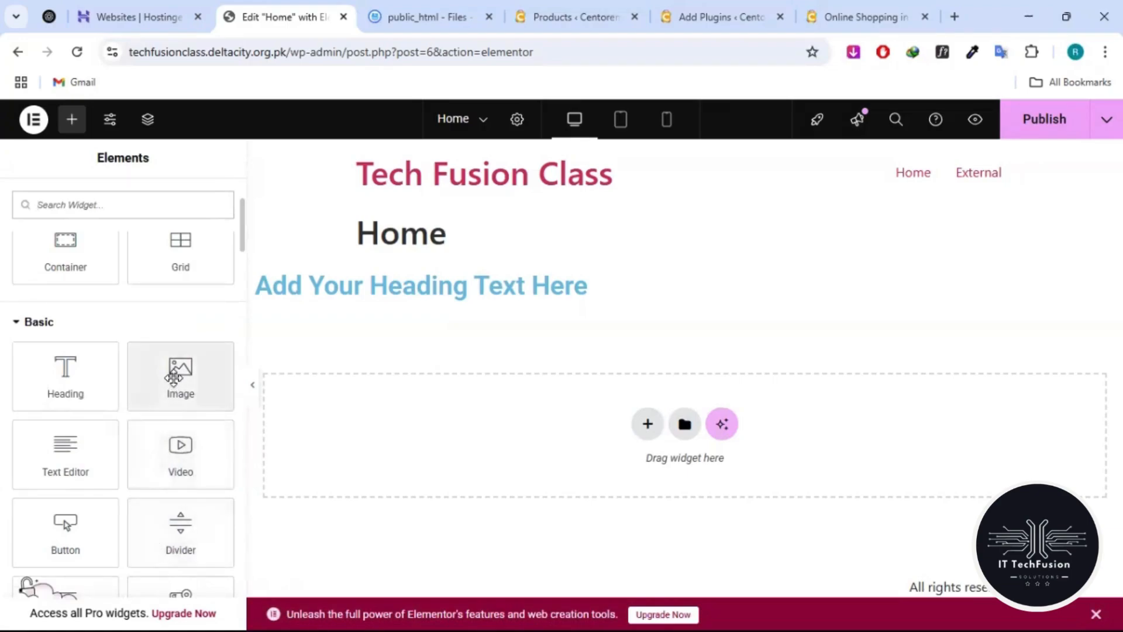
{"action": "left_click_drag", "start_coordinate": [178, 382], "coordinate": [448, 304]}
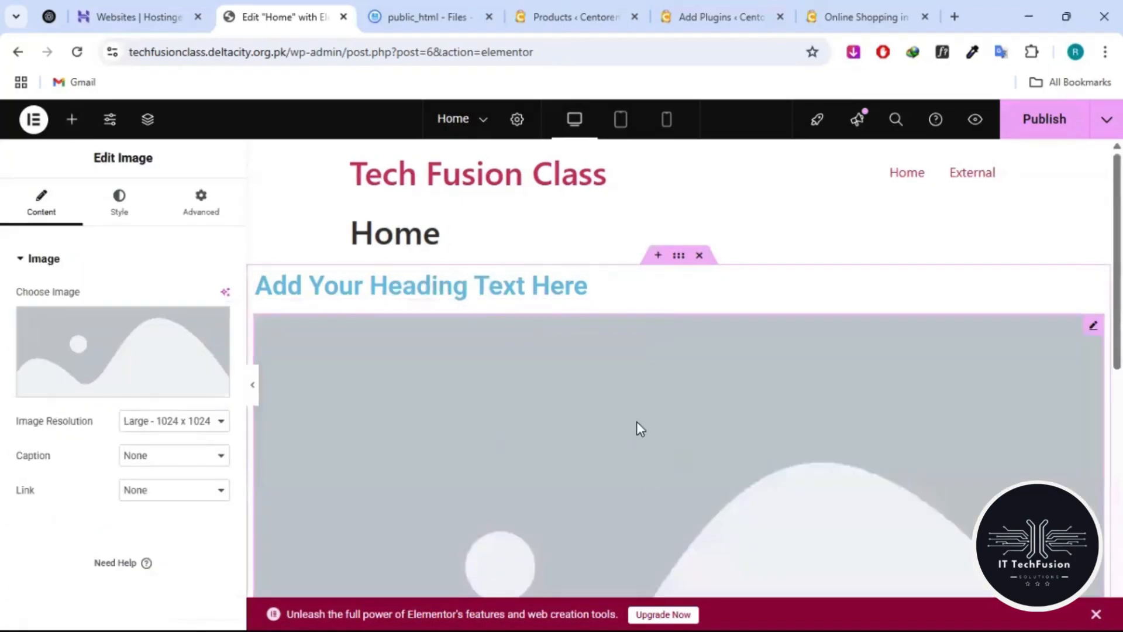
- Look over the placed placeholder image and set its Image Resolution to Full
{"action": "scroll", "coordinate": [640, 429], "scroll_direction": "down", "scroll_amount": 3}
{"action": "scroll", "coordinate": [654, 424], "scroll_direction": "down", "scroll_amount": 4}
{"action": "scroll", "coordinate": [655, 424], "scroll_direction": "up", "scroll_amount": 3}
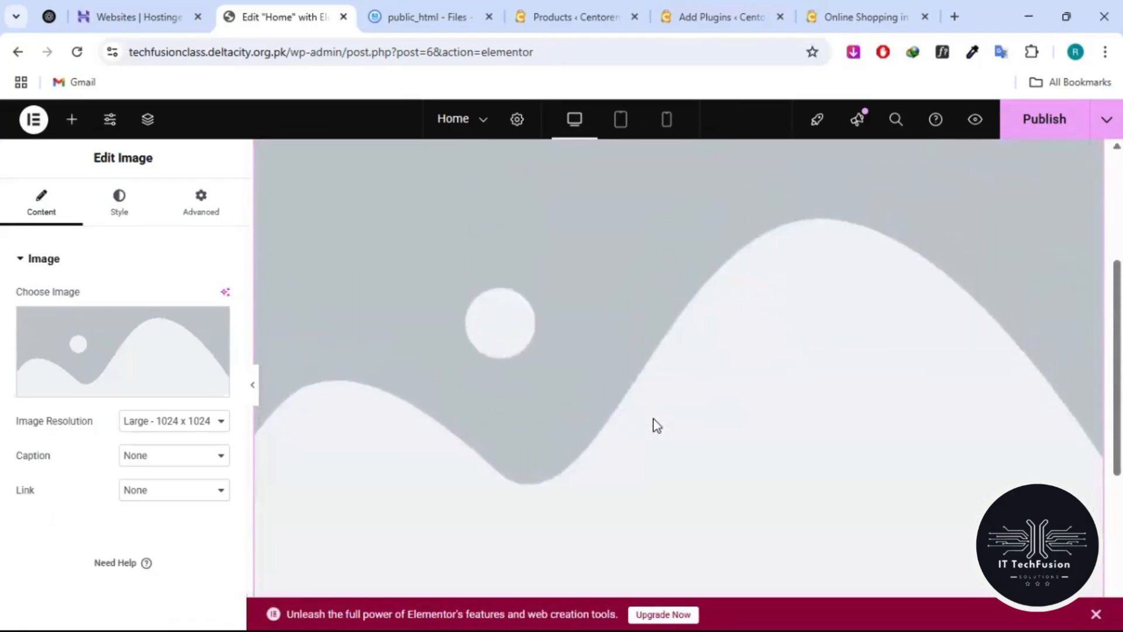
{"action": "scroll", "coordinate": [350, 387], "scroll_direction": "up", "scroll_amount": 4}
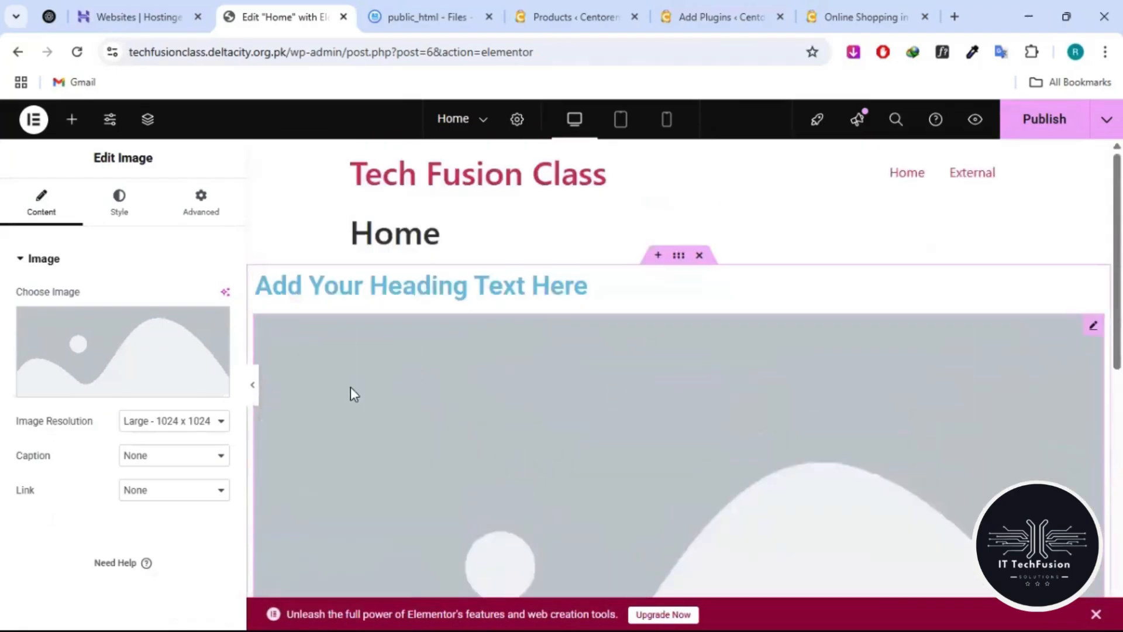
{"action": "left_click", "coordinate": [147, 429]}
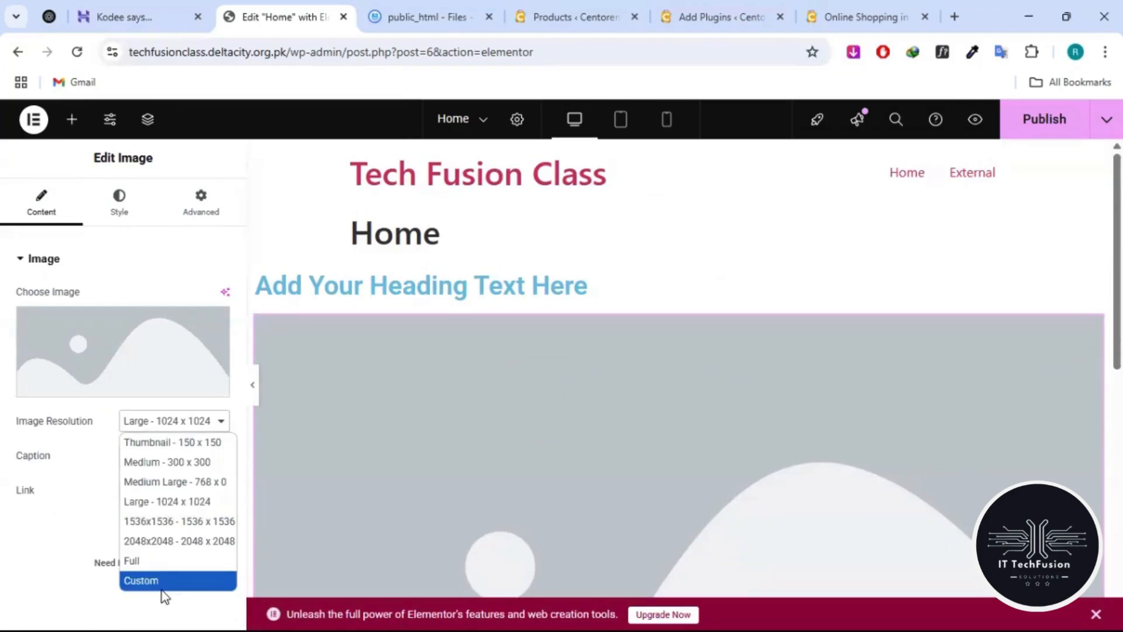
{"action": "left_click", "coordinate": [157, 558]}
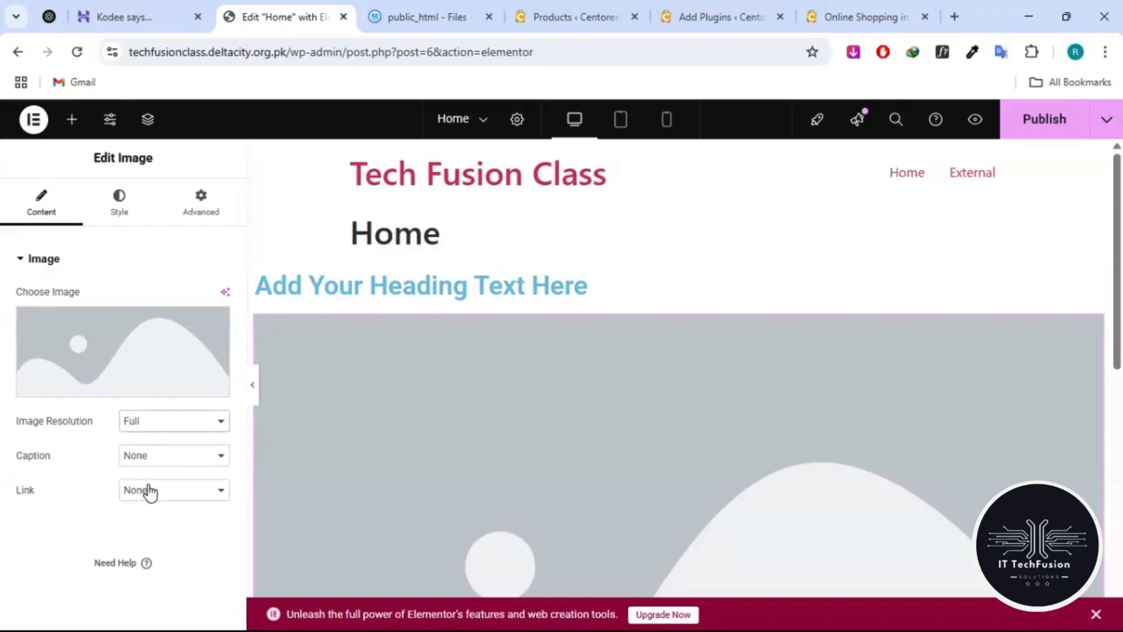
- Open Site Settings and look through the Design System, Theme Style and Settings sections
{"action": "left_click", "coordinate": [76, 130]}
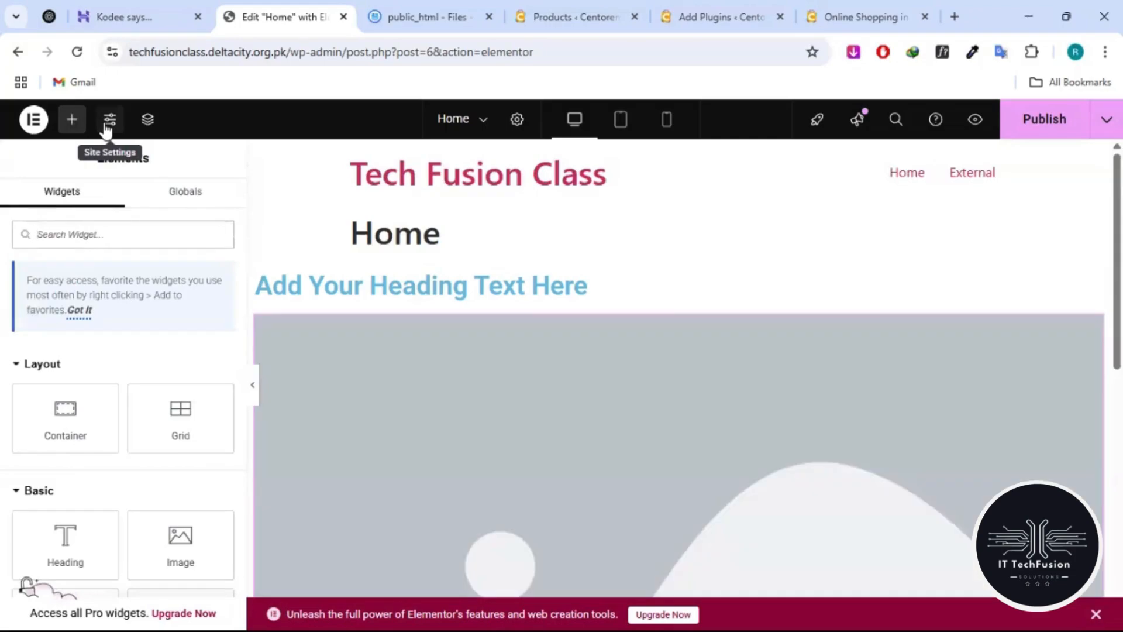
{"action": "left_click", "coordinate": [107, 130]}
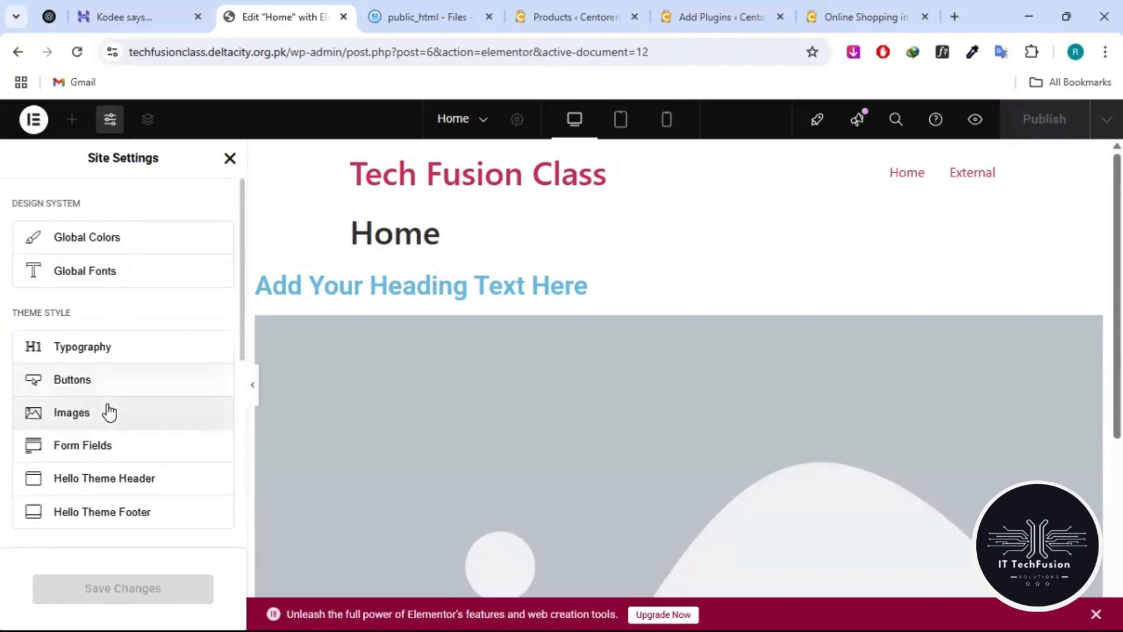
{"action": "scroll", "coordinate": [108, 413], "scroll_direction": "down", "scroll_amount": 3}
{"action": "scroll", "coordinate": [108, 411], "scroll_direction": "down", "scroll_amount": 3}
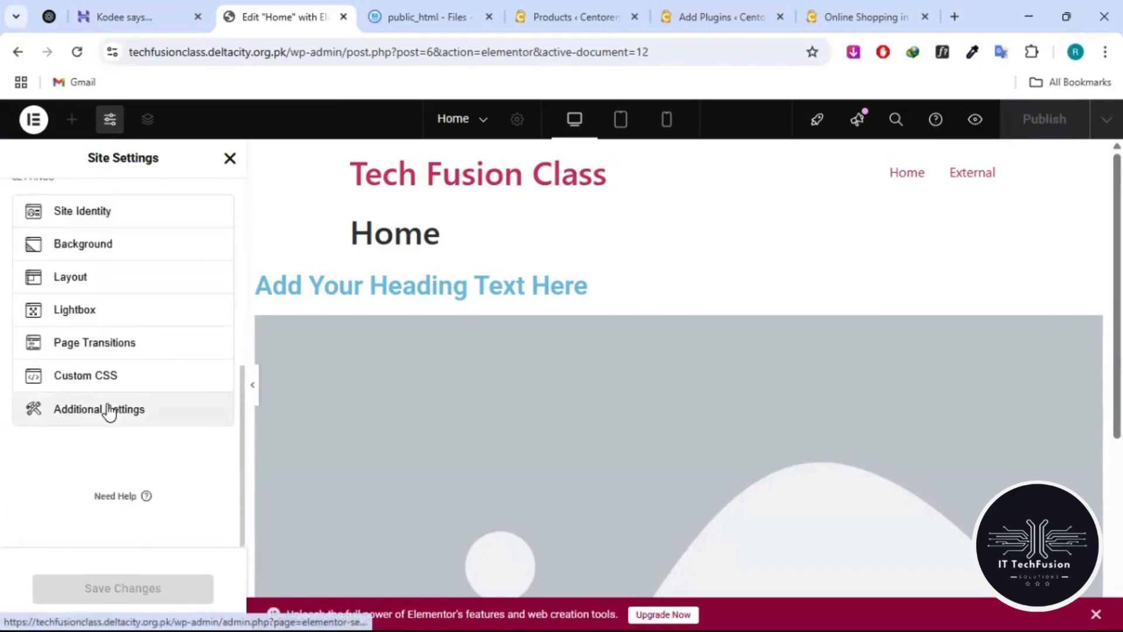
{"action": "scroll", "coordinate": [108, 411], "scroll_direction": "up", "scroll_amount": 3}
{"action": "scroll", "coordinate": [107, 411], "scroll_direction": "down", "scroll_amount": 3}
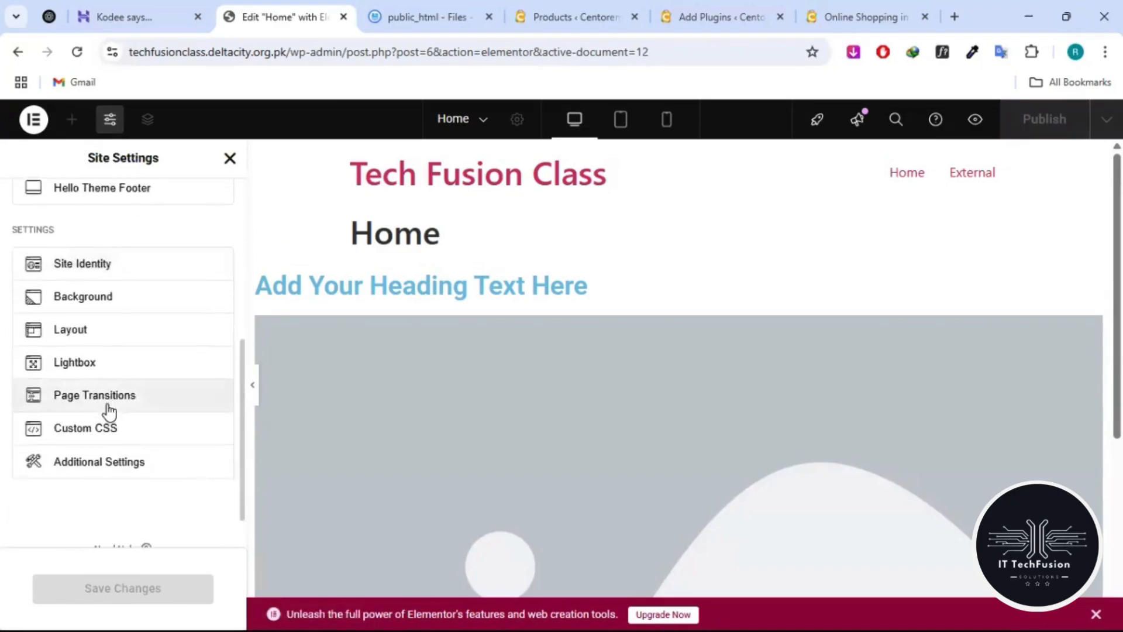
{"action": "scroll", "coordinate": [108, 411], "scroll_direction": "up", "scroll_amount": 5}
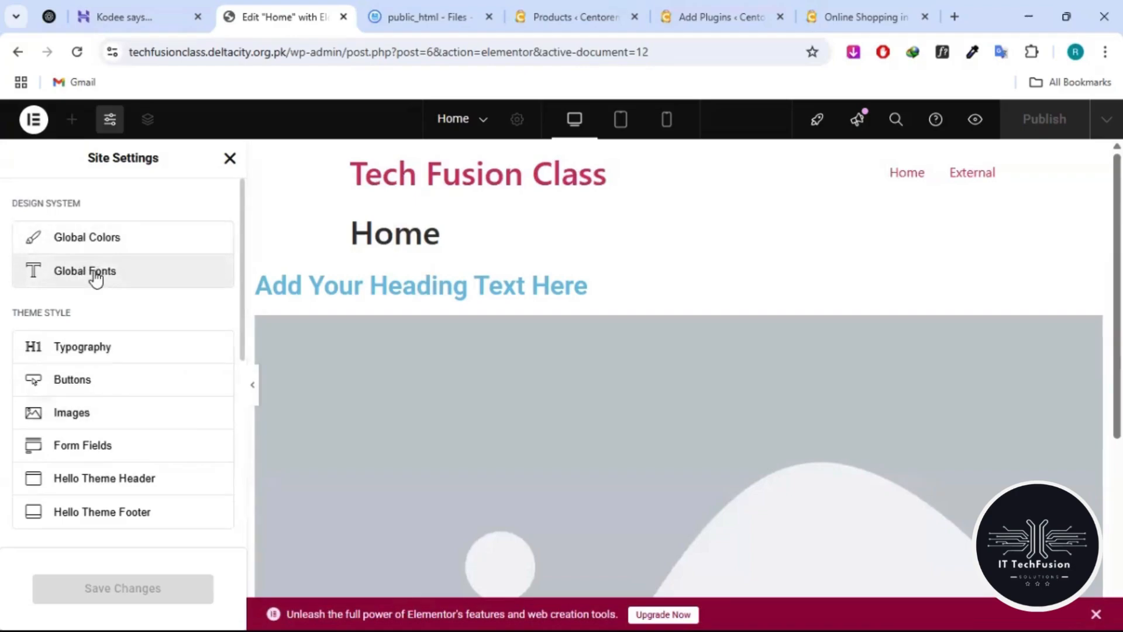
{"action": "scroll", "coordinate": [97, 276], "scroll_direction": "down", "scroll_amount": 1}
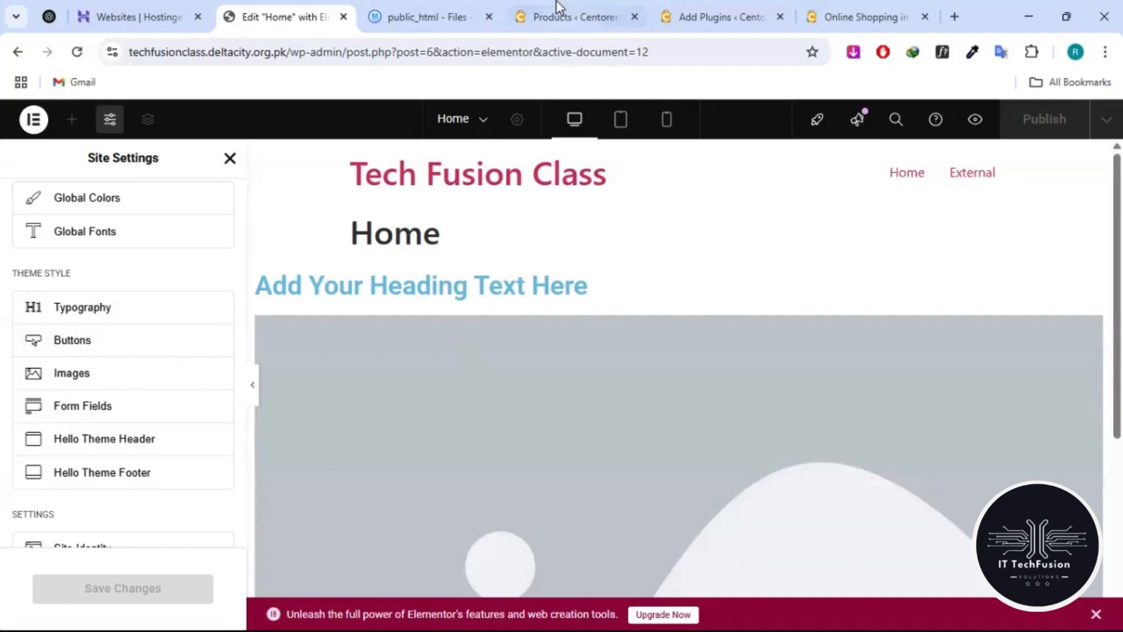
- Switch to the Centorem store's homepage, view its design as an example, and return to the Elementor editor
{"action": "left_click", "coordinate": [710, 4]}
{"action": "left_click", "coordinate": [821, 7]}
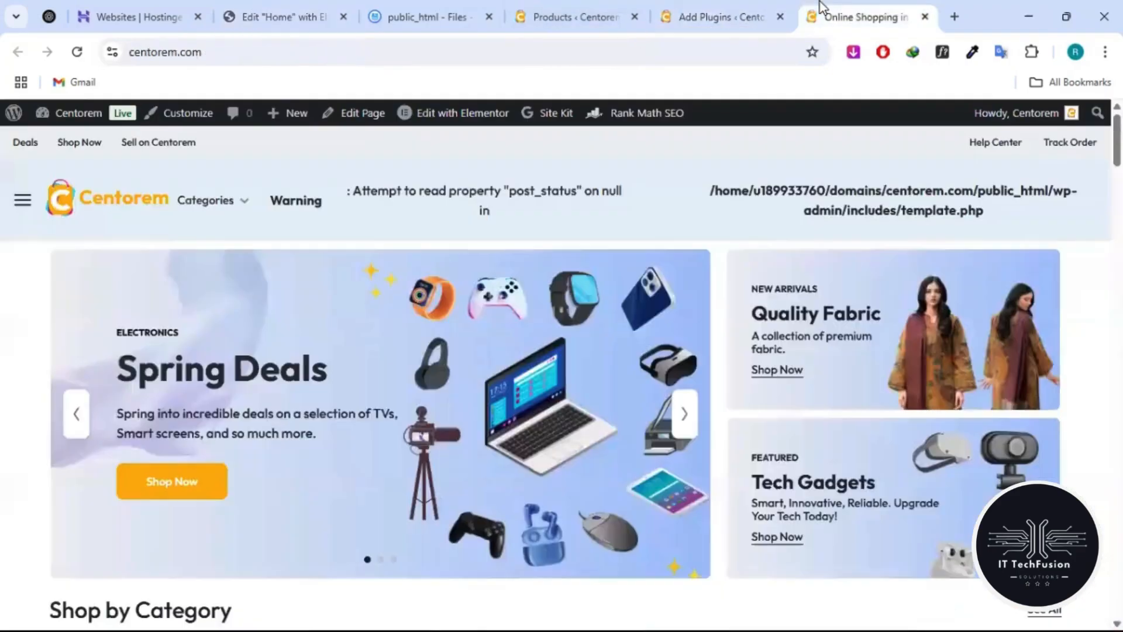
{"action": "scroll", "coordinate": [468, 386], "scroll_direction": "down", "scroll_amount": 4}
{"action": "scroll", "coordinate": [170, 309], "scroll_direction": "up", "scroll_amount": 1}
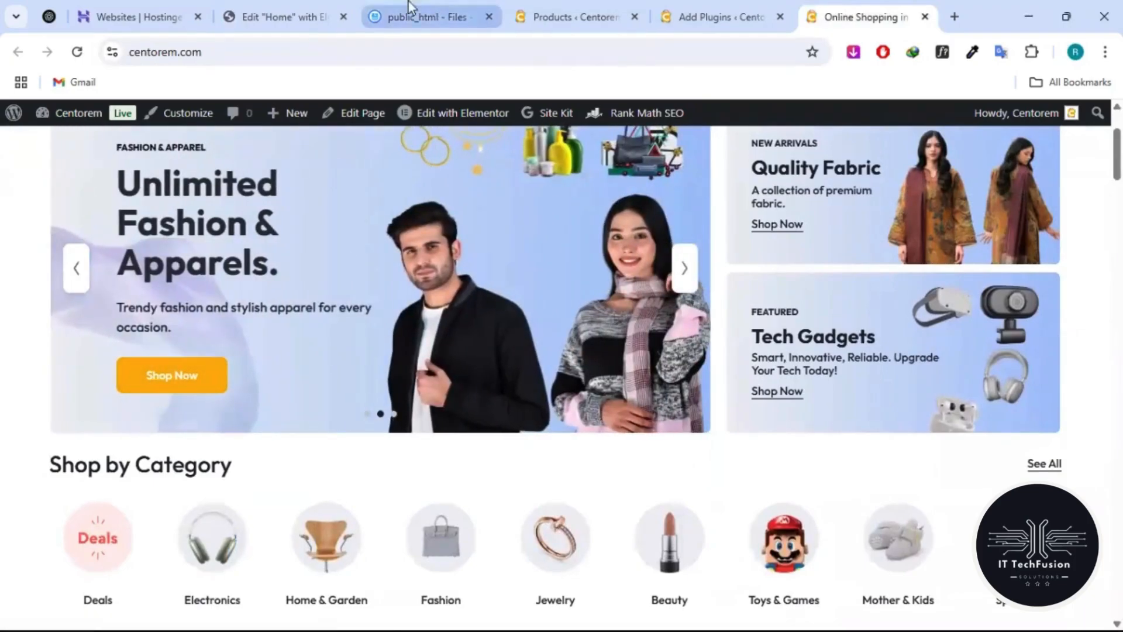
{"action": "left_click", "coordinate": [262, 6]}
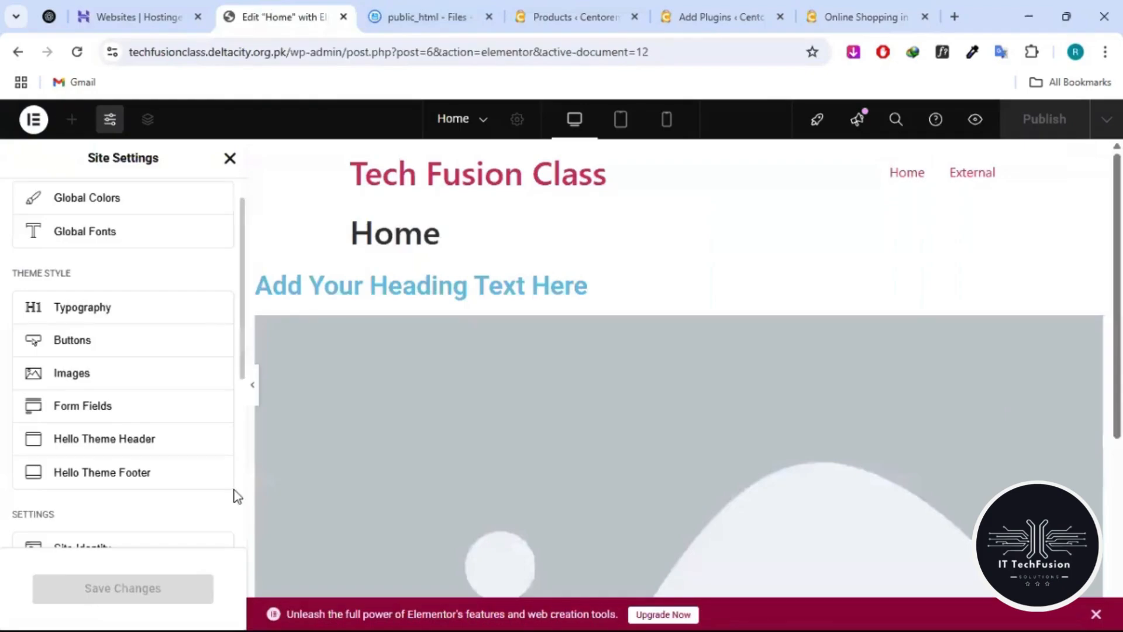
- Review the remaining Site Settings entries, from Site Identity to Additional Settings, and close Site Settings
{"action": "scroll", "coordinate": [150, 486], "scroll_direction": "down", "scroll_amount": 5}
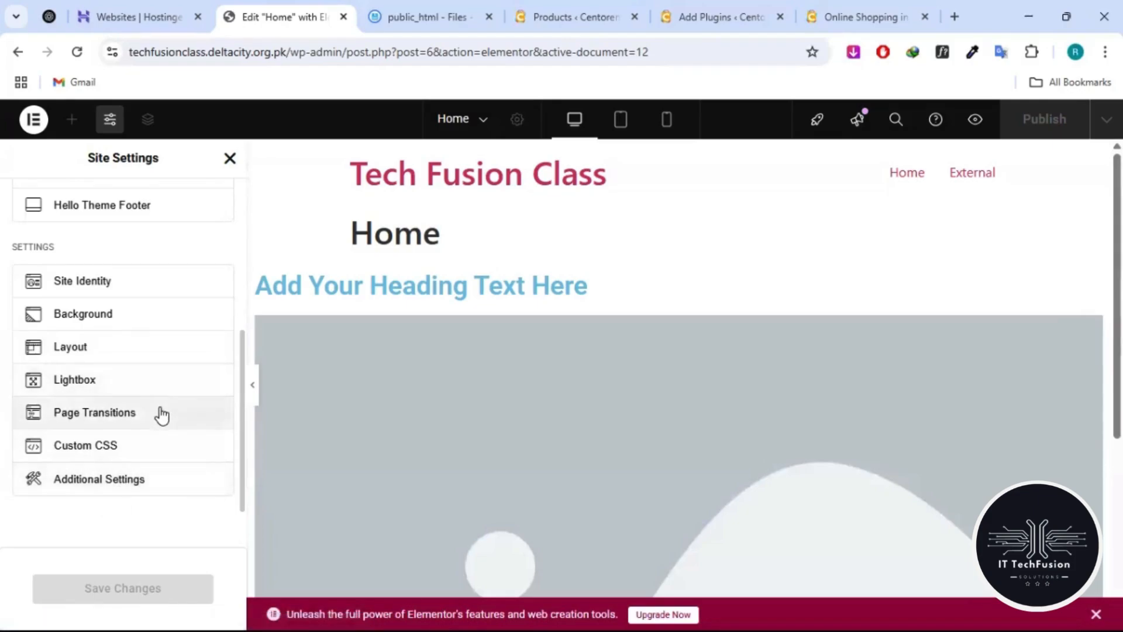
{"action": "scroll", "coordinate": [162, 415], "scroll_direction": "up", "scroll_amount": 4}
{"action": "scroll", "coordinate": [161, 414], "scroll_direction": "up", "scroll_amount": 2}
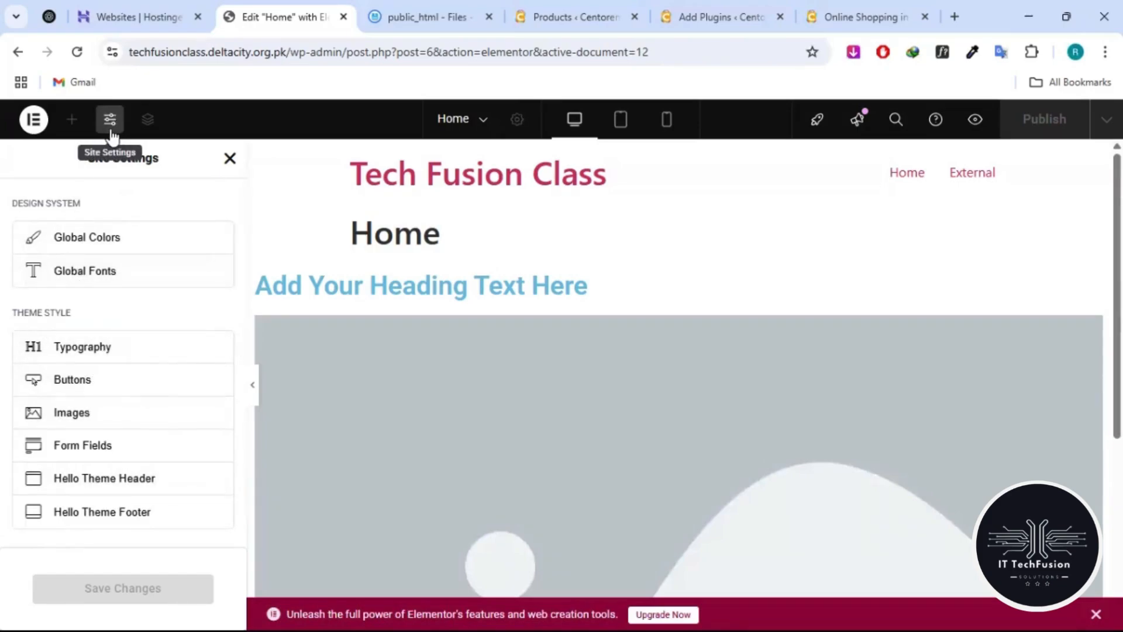
{"action": "left_click", "coordinate": [229, 159]}
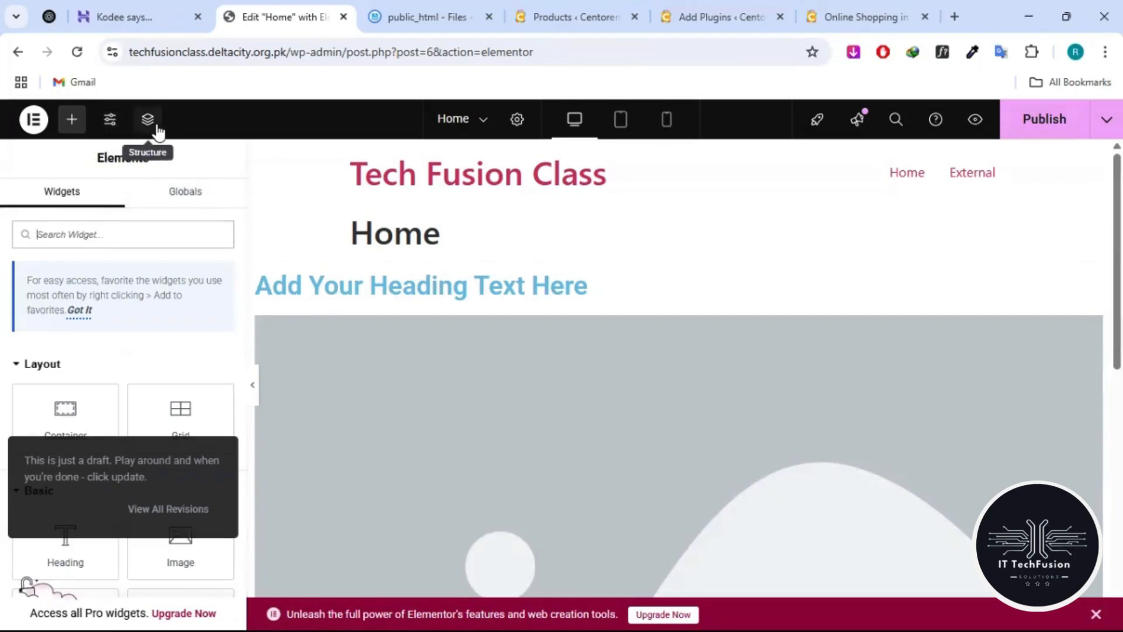
- Show the page's Structure, close it, and reopen it from the Image widget
{"action": "left_click", "coordinate": [153, 124]}
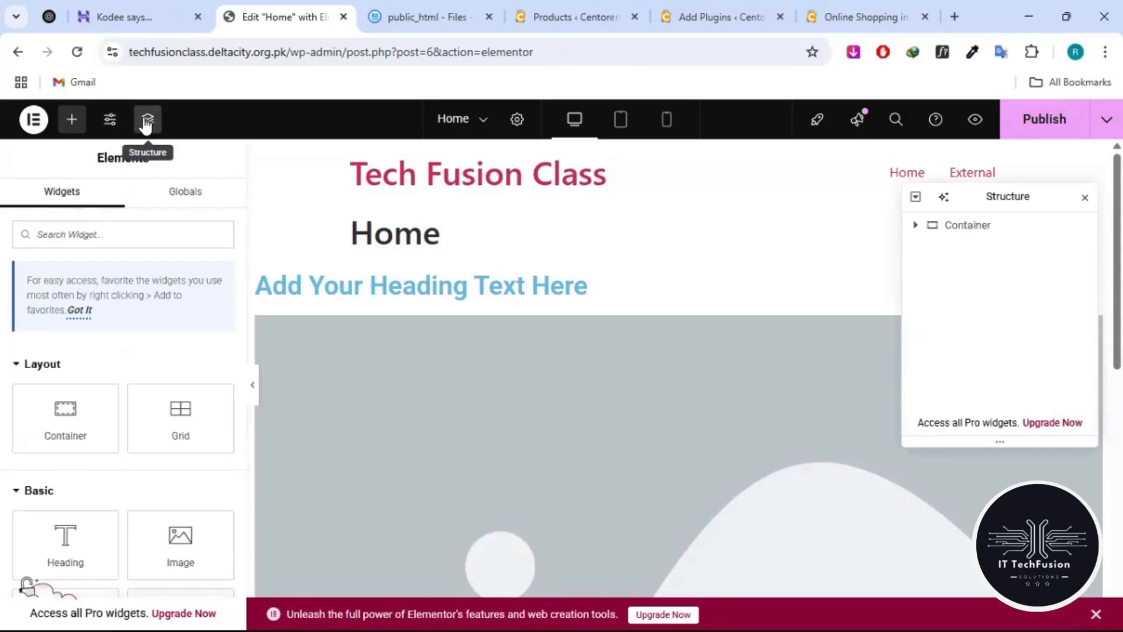
{"action": "left_click", "coordinate": [1084, 196]}
{"action": "right_click", "coordinate": [545, 361]}
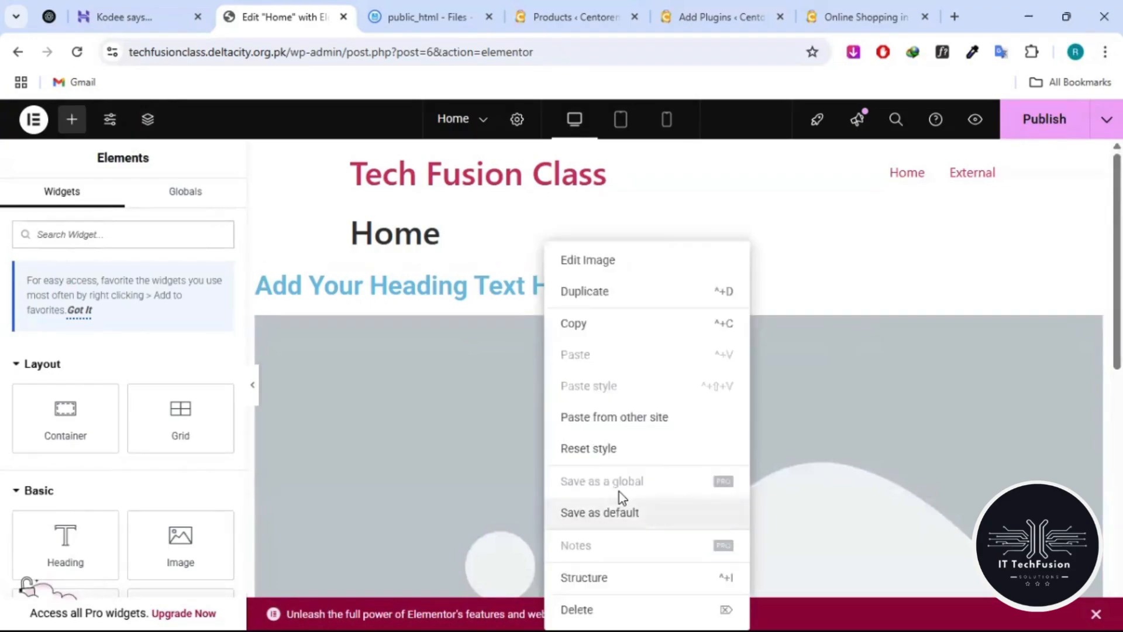
{"action": "left_click", "coordinate": [622, 581]}
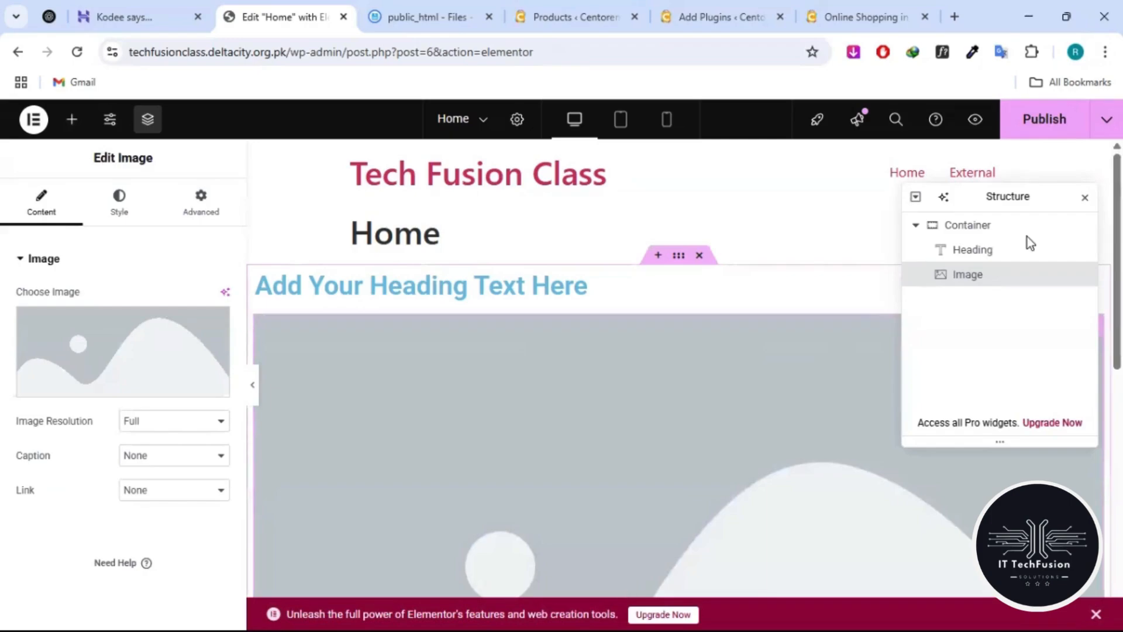
- Examine the Heading and Image elements in the Structure and collapse their Container
{"action": "scroll", "coordinate": [643, 296], "scroll_direction": "down", "scroll_amount": 5}
{"action": "scroll", "coordinate": [643, 296], "scroll_direction": "up", "scroll_amount": 5}
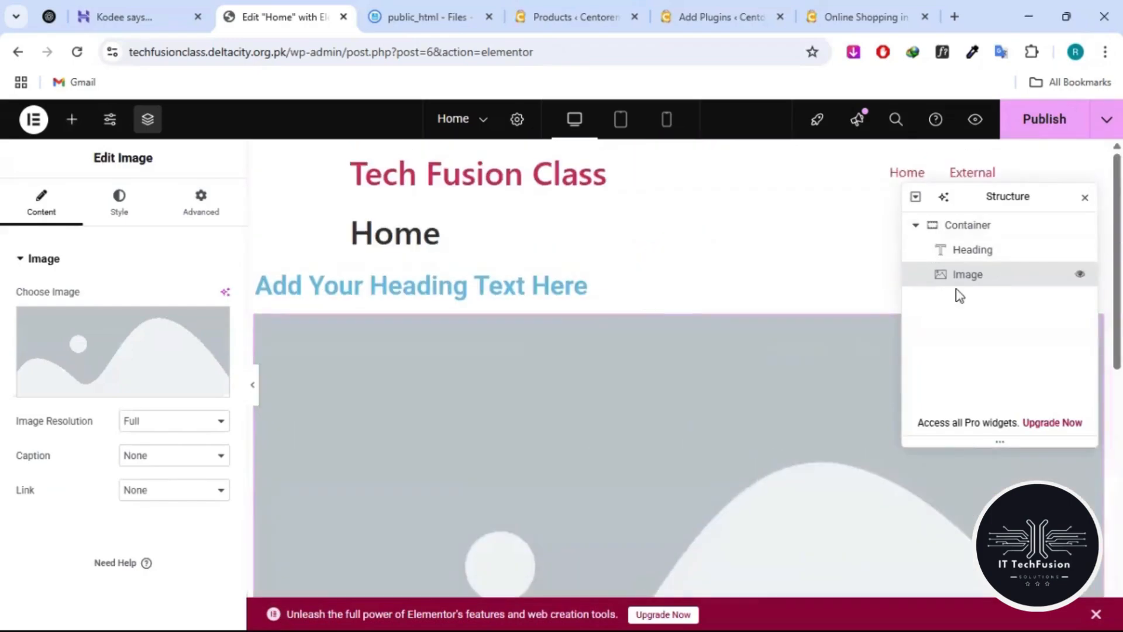
{"action": "left_click", "coordinate": [916, 227]}
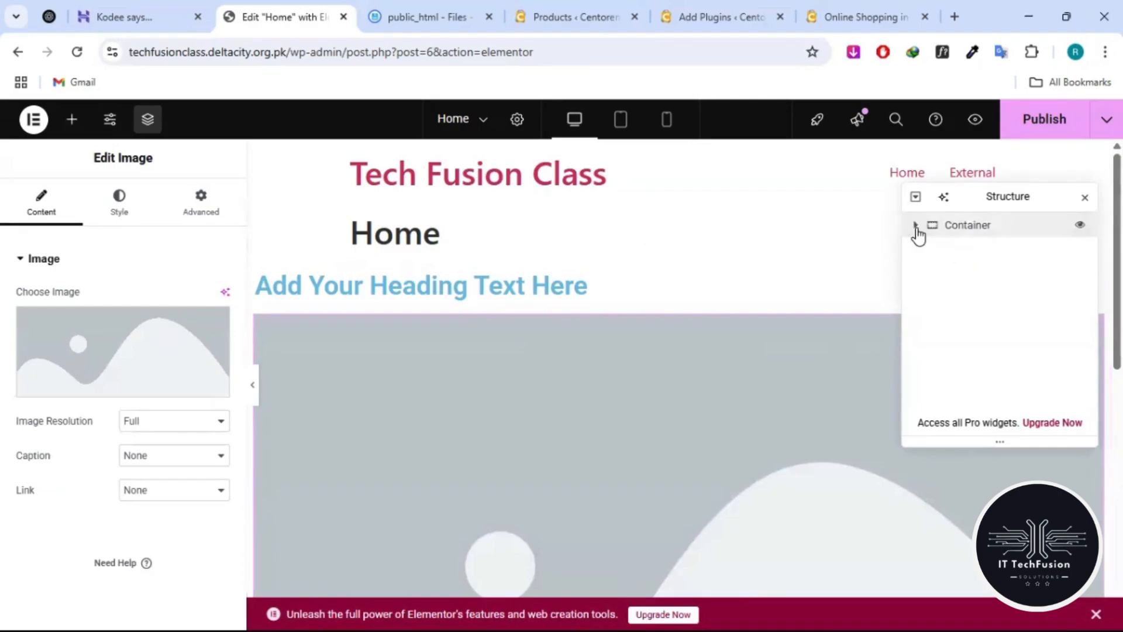
- Hide the Container from the page through the Structure and make it visible again
{"action": "left_click", "coordinate": [1080, 226]}
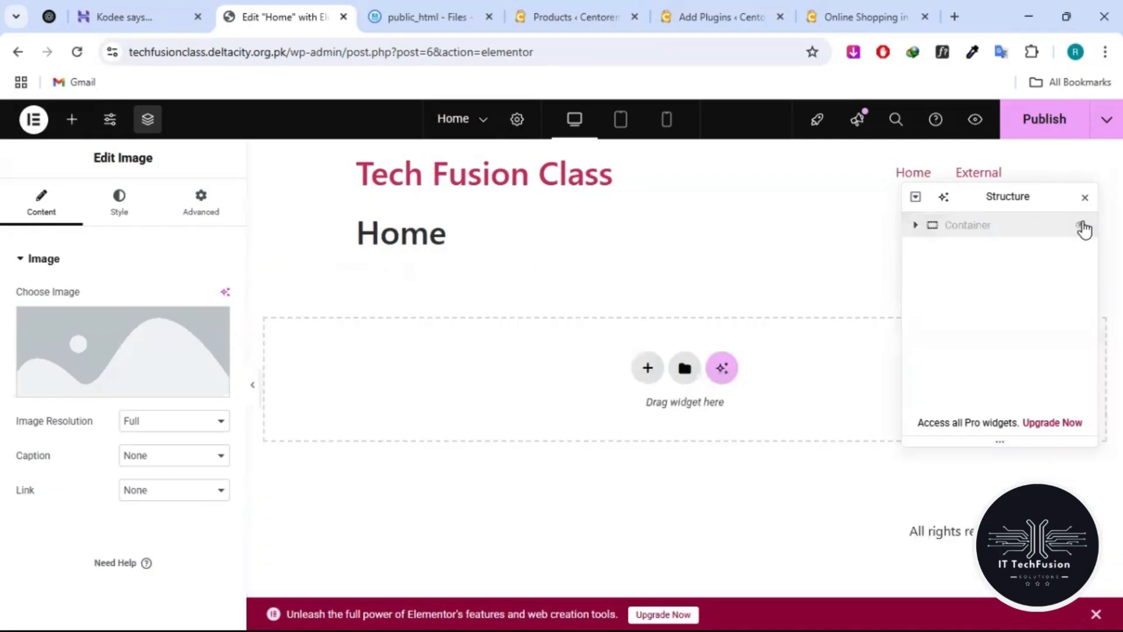
{"action": "left_click", "coordinate": [1082, 227]}
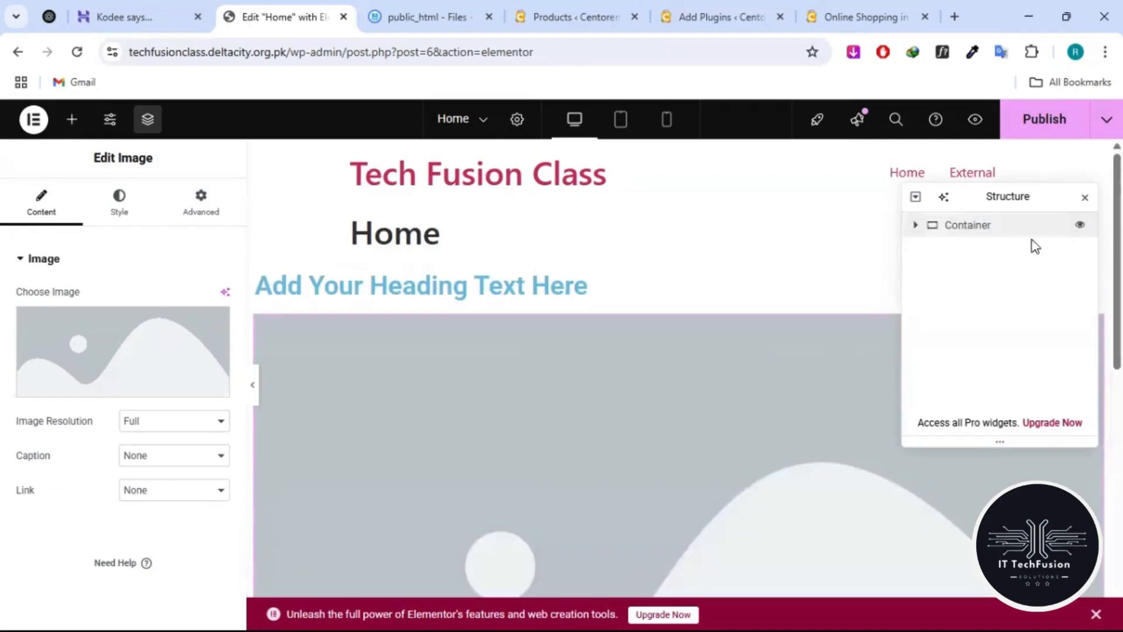
- Expand the Container in the Structure and move the Image element above the Heading, checking the new order on the page
{"action": "left_click", "coordinate": [915, 226]}
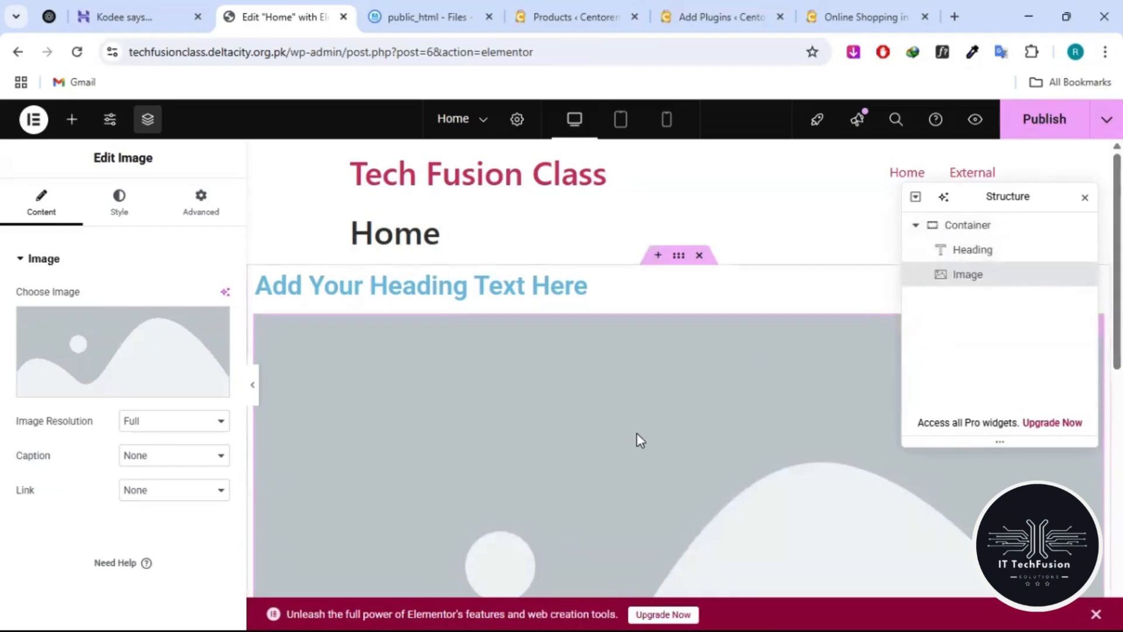
{"action": "scroll", "coordinate": [637, 433], "scroll_direction": "down", "scroll_amount": 3}
{"action": "scroll", "coordinate": [636, 434], "scroll_direction": "up", "scroll_amount": 3}
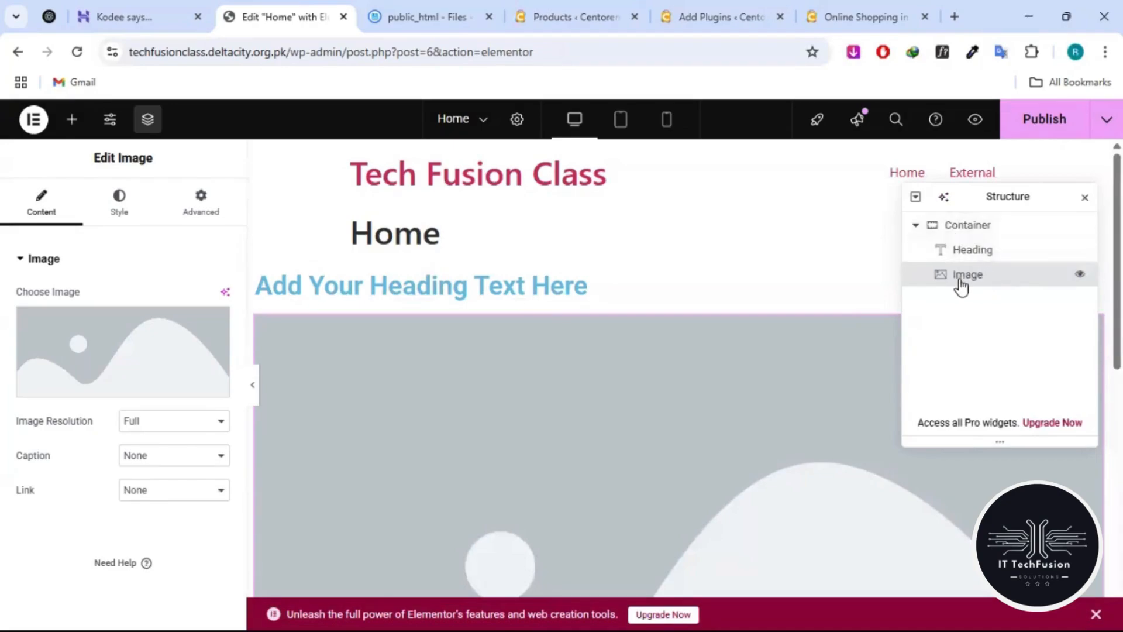
{"action": "left_click_drag", "start_coordinate": [960, 283], "coordinate": [956, 258]}
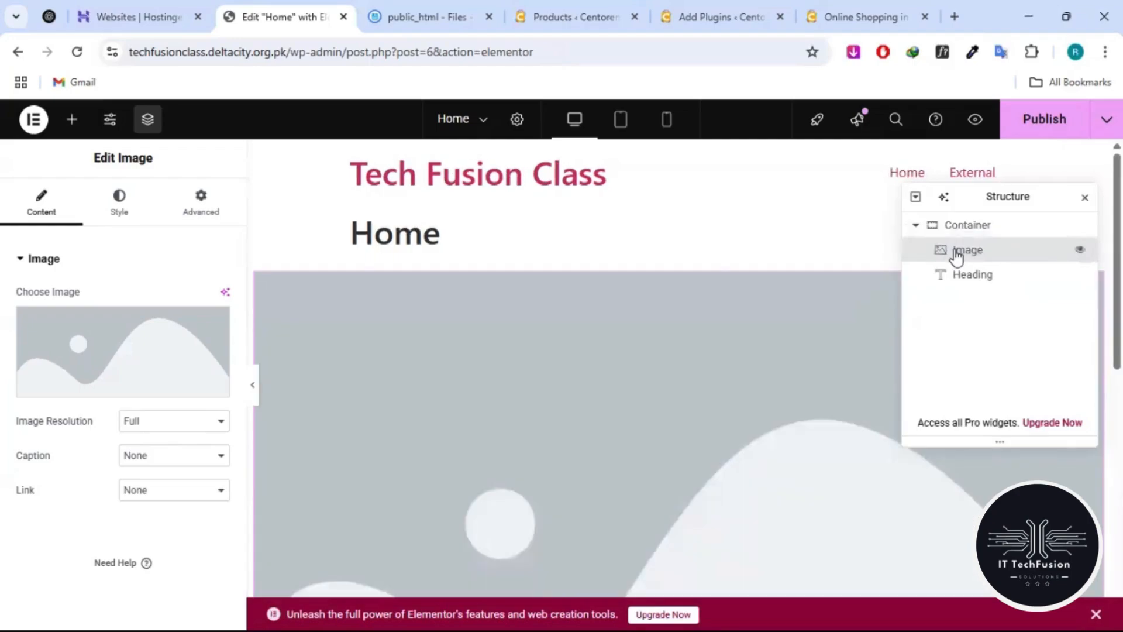
{"action": "scroll", "coordinate": [573, 476], "scroll_direction": "down", "scroll_amount": 6}
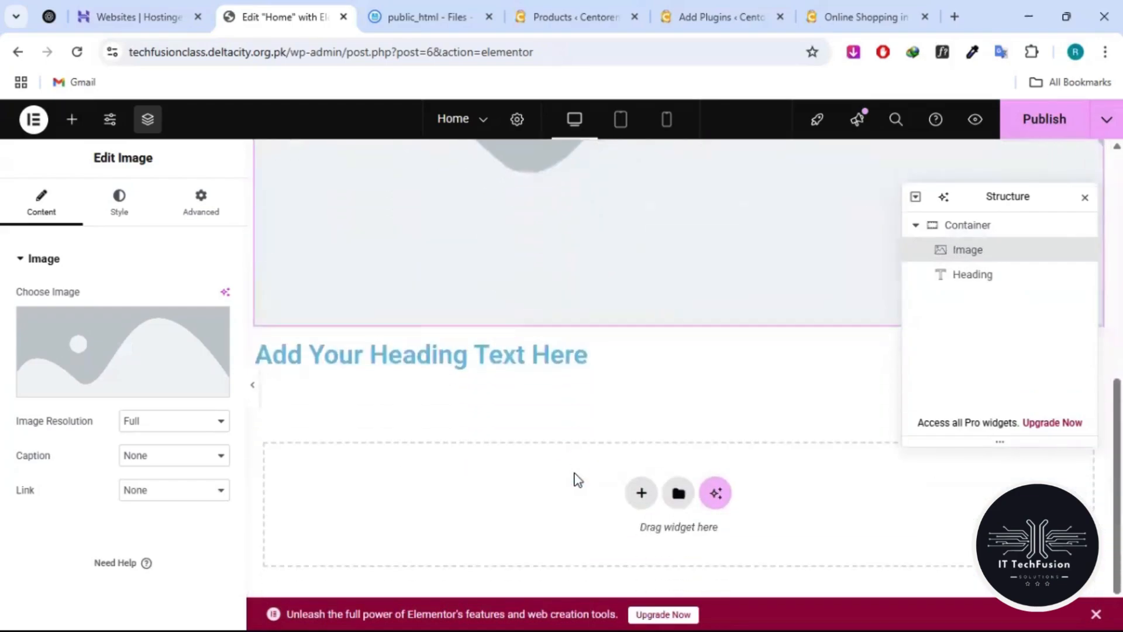
{"action": "scroll", "coordinate": [634, 388], "scroll_direction": "up", "scroll_amount": 8}
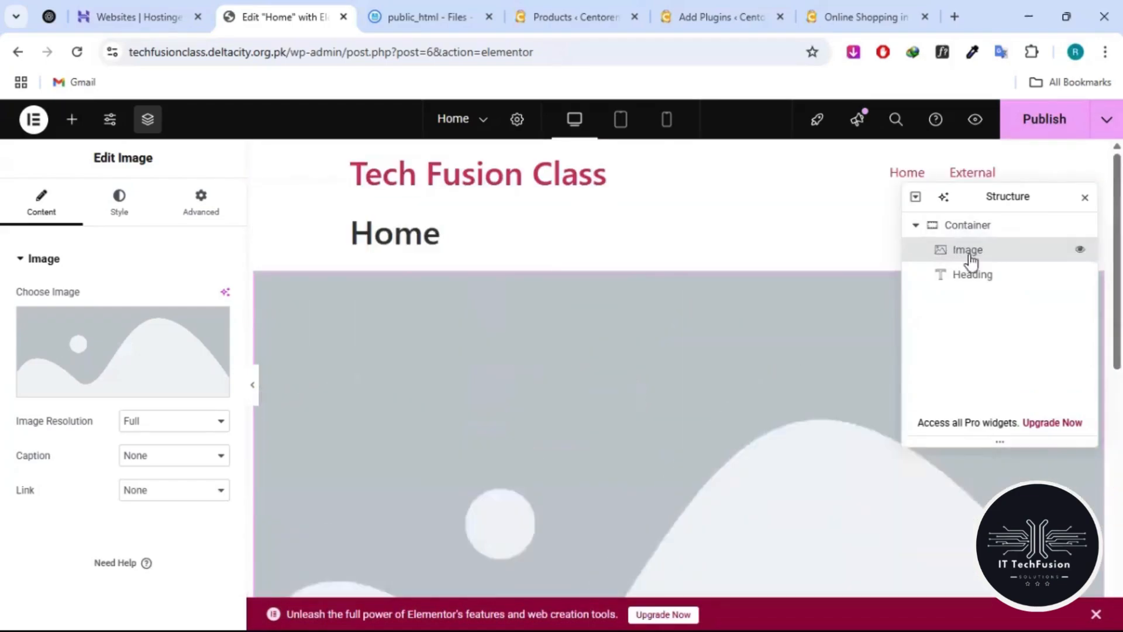
- Collapse and re-expand all elements in the Structure, and close it
{"action": "left_click", "coordinate": [916, 200]}
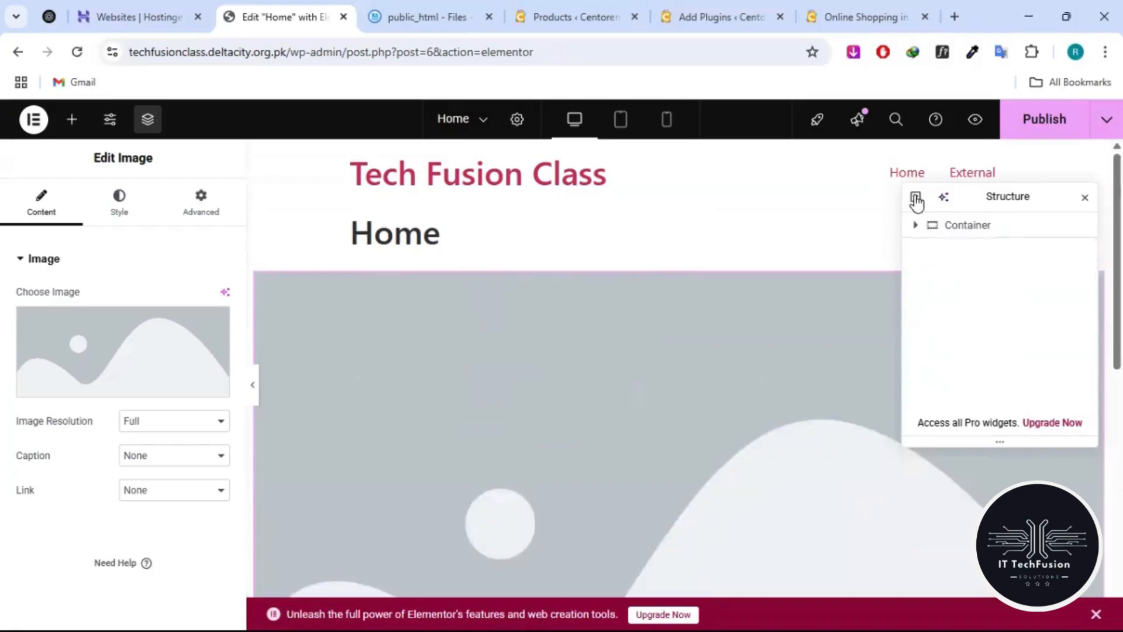
{"action": "left_click", "coordinate": [915, 200]}
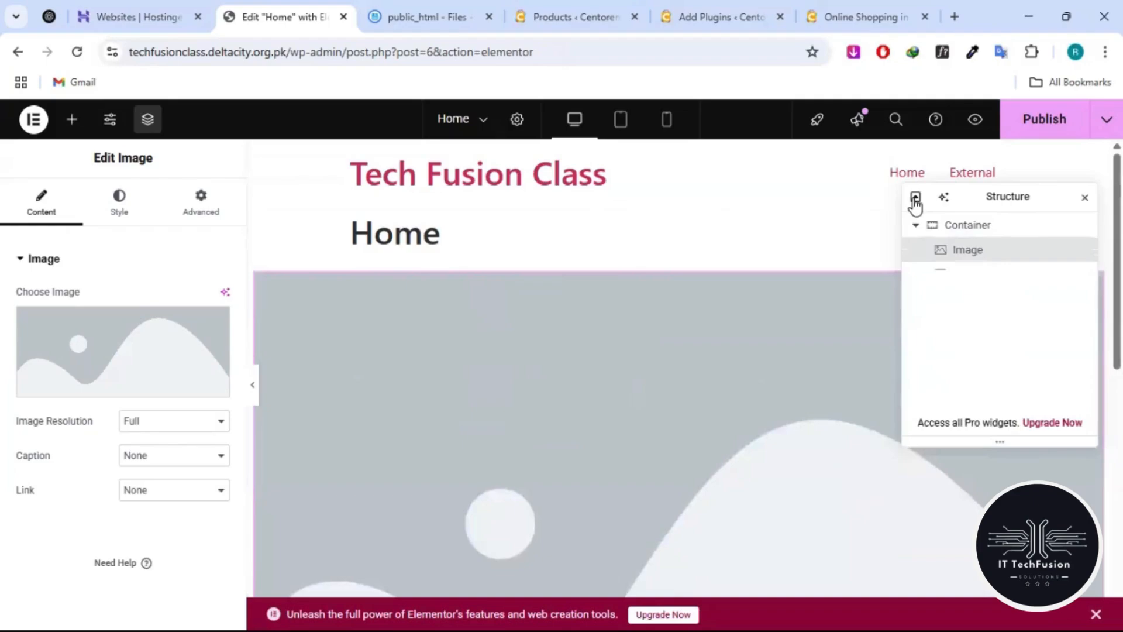
{"action": "left_click", "coordinate": [1085, 198]}
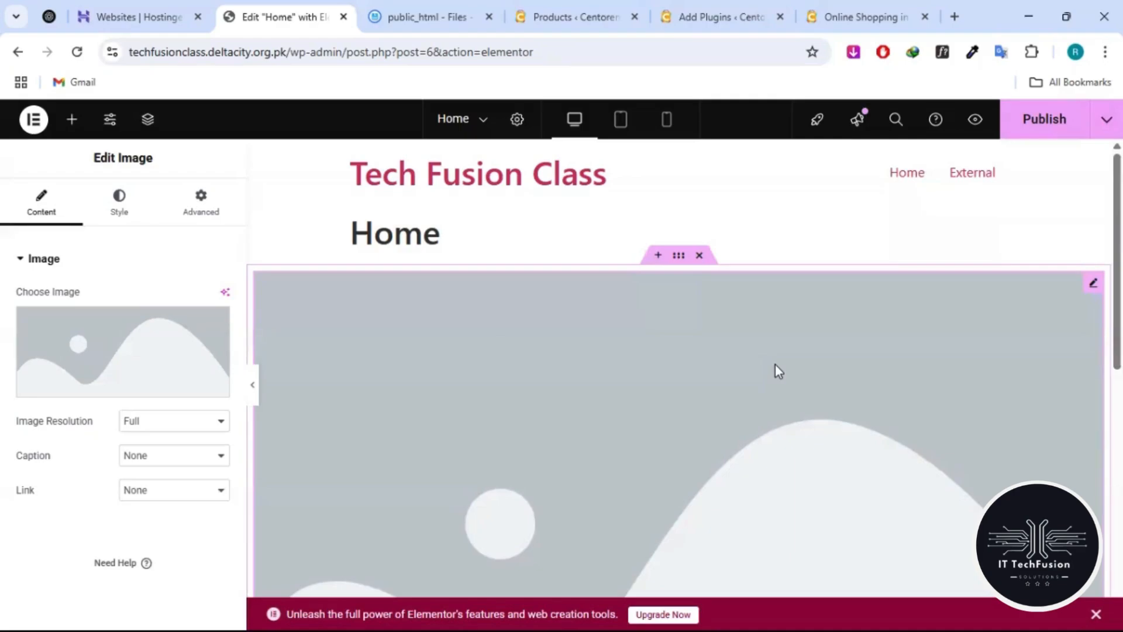
- Check the list of recent pages, and open the Home page's Page Settings to review its Title and Status options
{"action": "left_click", "coordinate": [479, 120]}
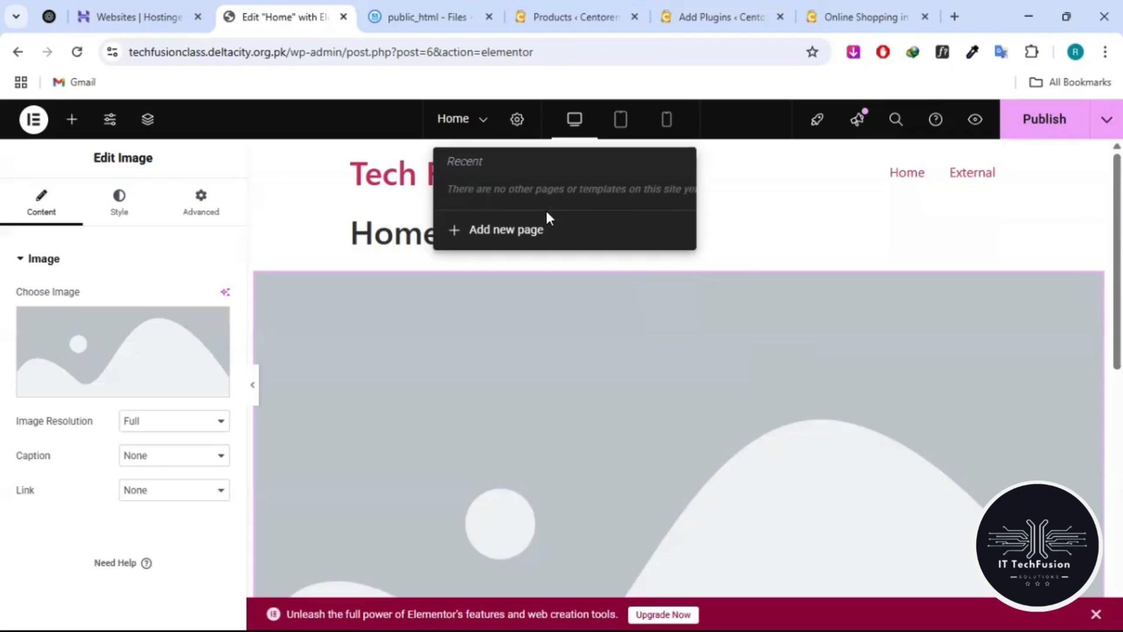
{"action": "left_click", "coordinate": [516, 120]}
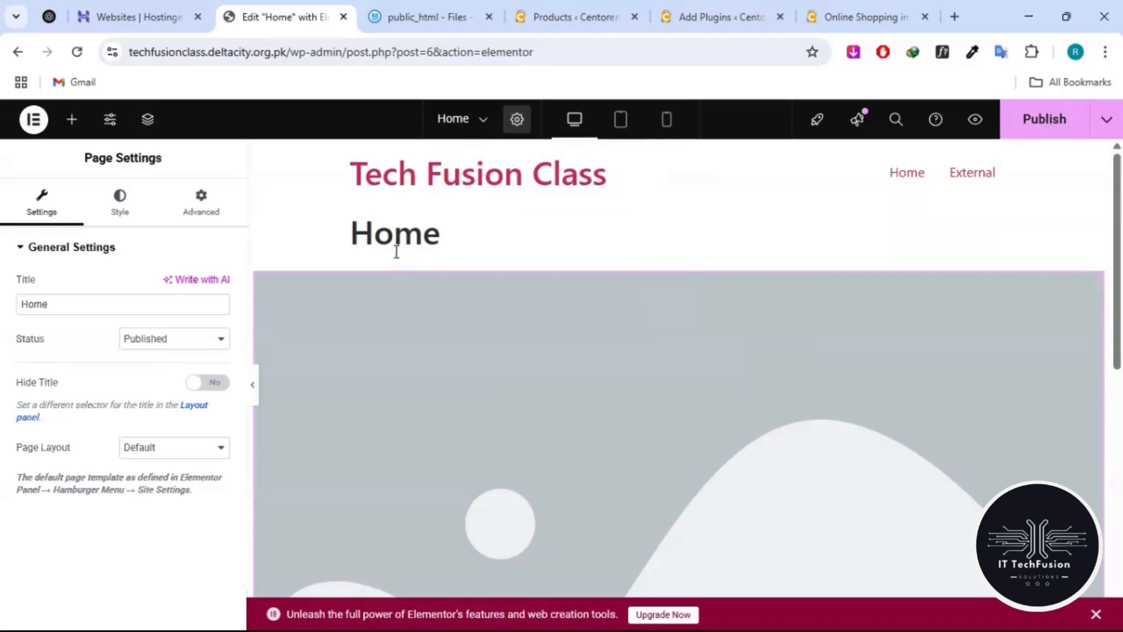
{"action": "double_click", "coordinate": [115, 299]}
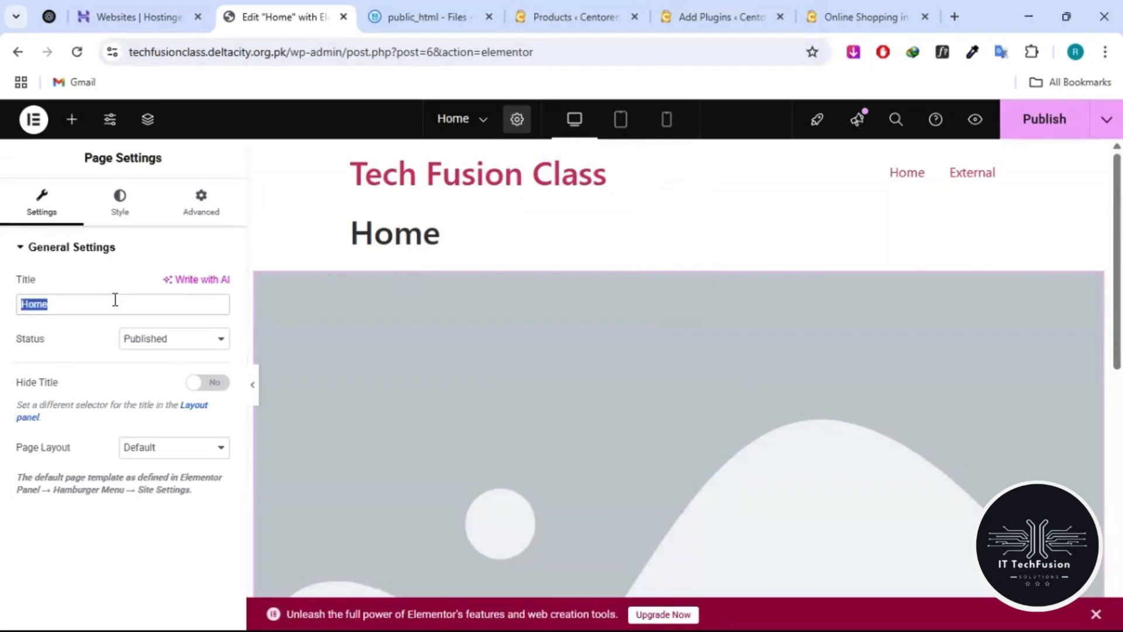
{"action": "left_click", "coordinate": [153, 341]}
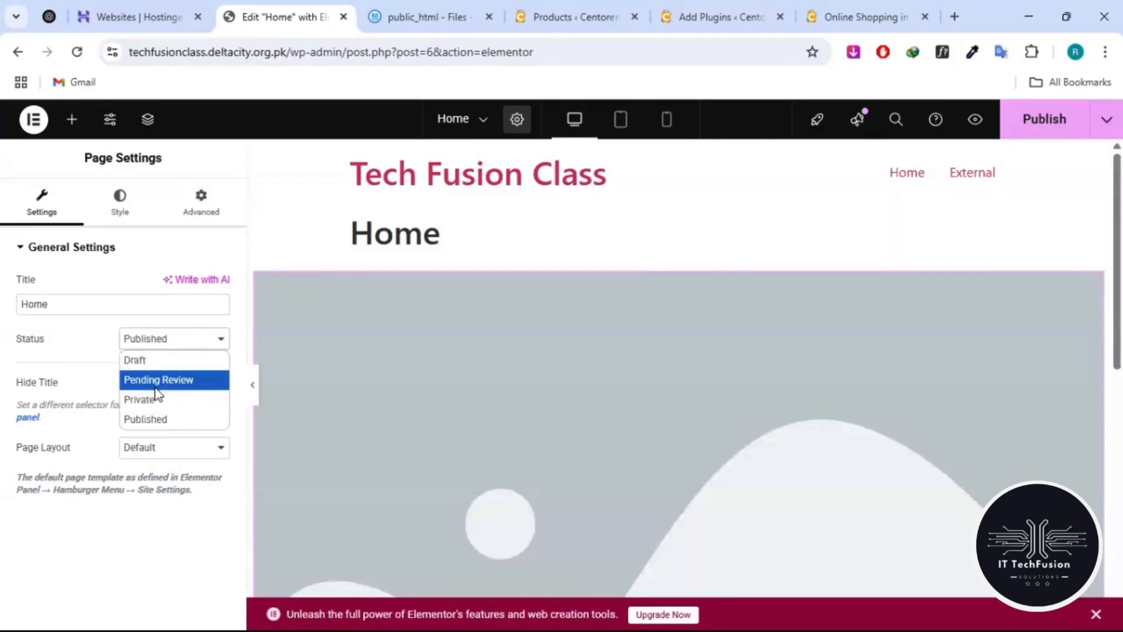
{"action": "left_click", "coordinate": [55, 349]}
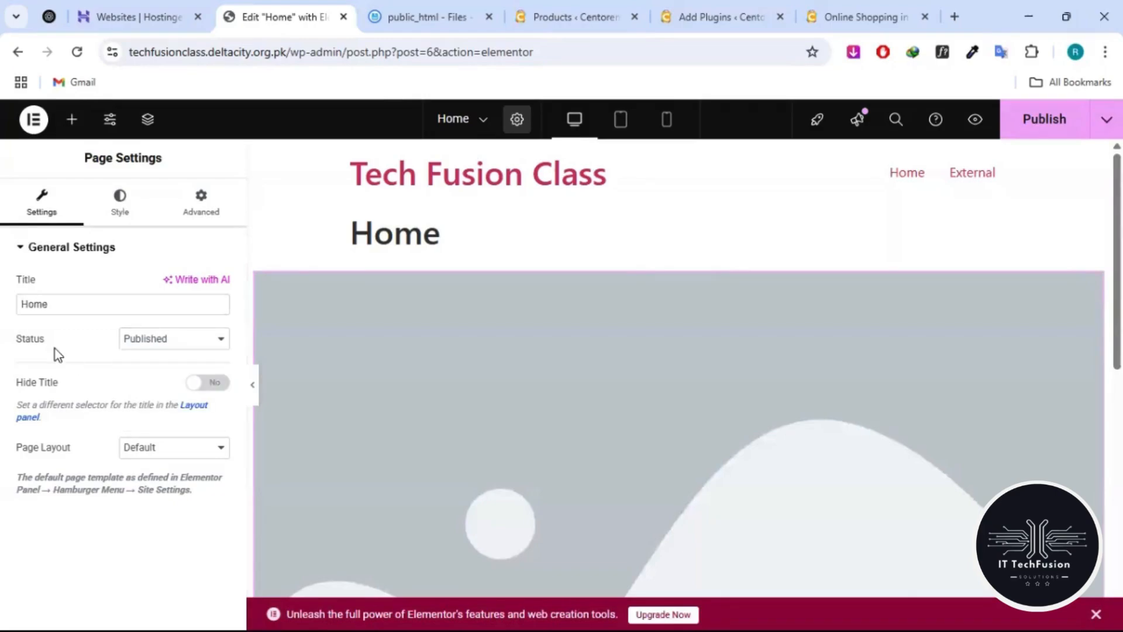
- Turn on Hide Title for the Home page and turn it off again
{"action": "left_click", "coordinate": [218, 383]}
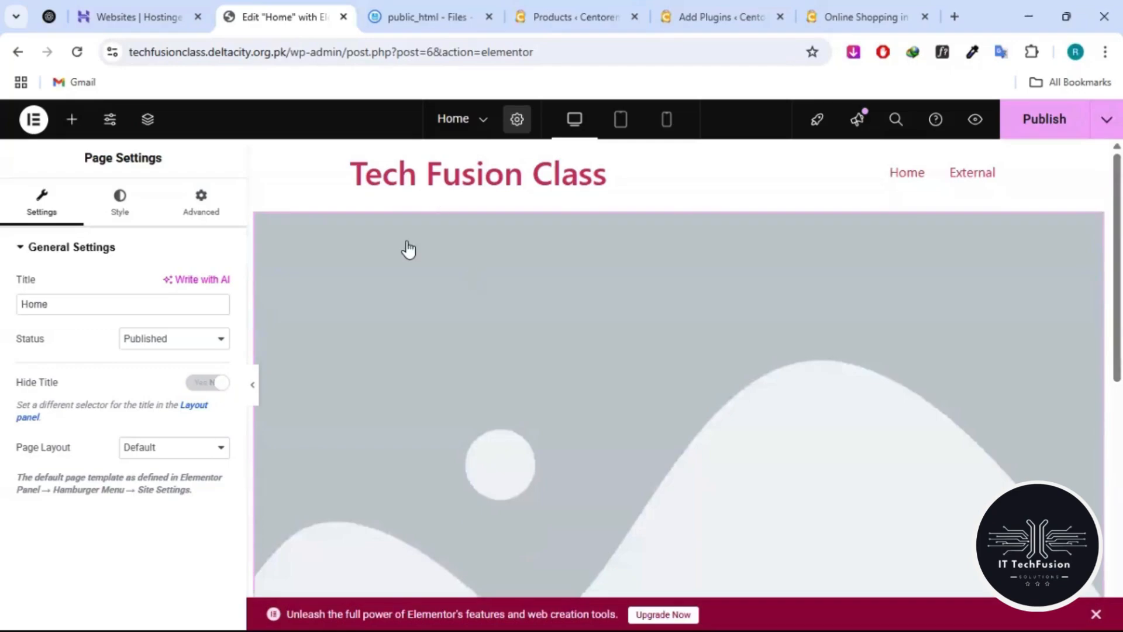
{"action": "left_click", "coordinate": [209, 383]}
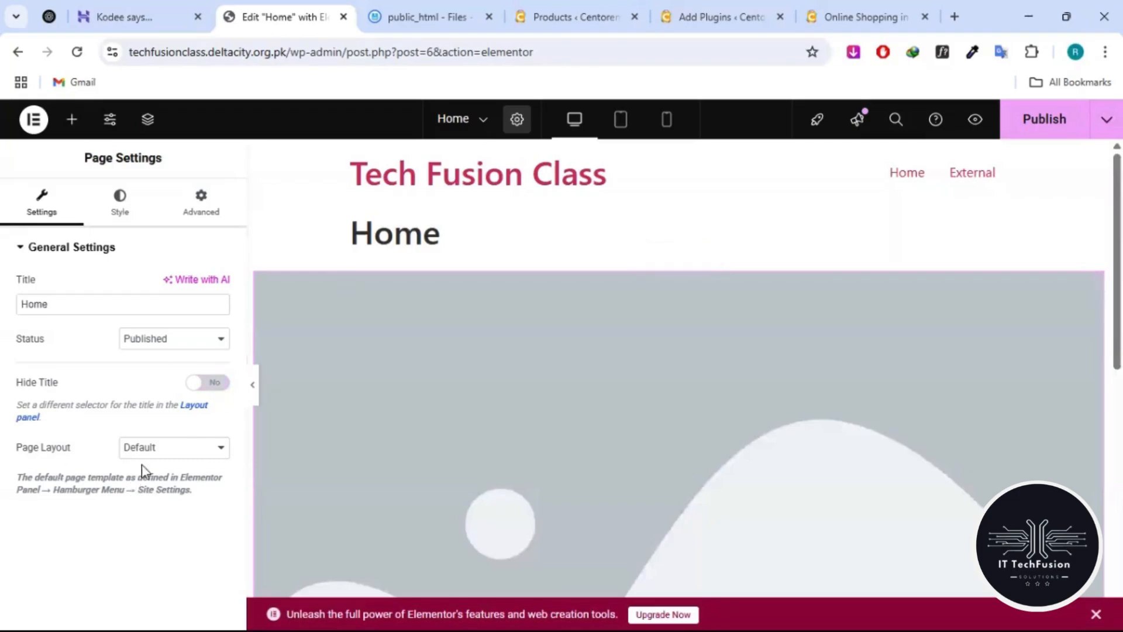
- Review the Page Layout choices, including Elementor Canvas, Elementor Full Width and Theme, and keep the layout at Default
{"action": "left_click", "coordinate": [152, 452]}
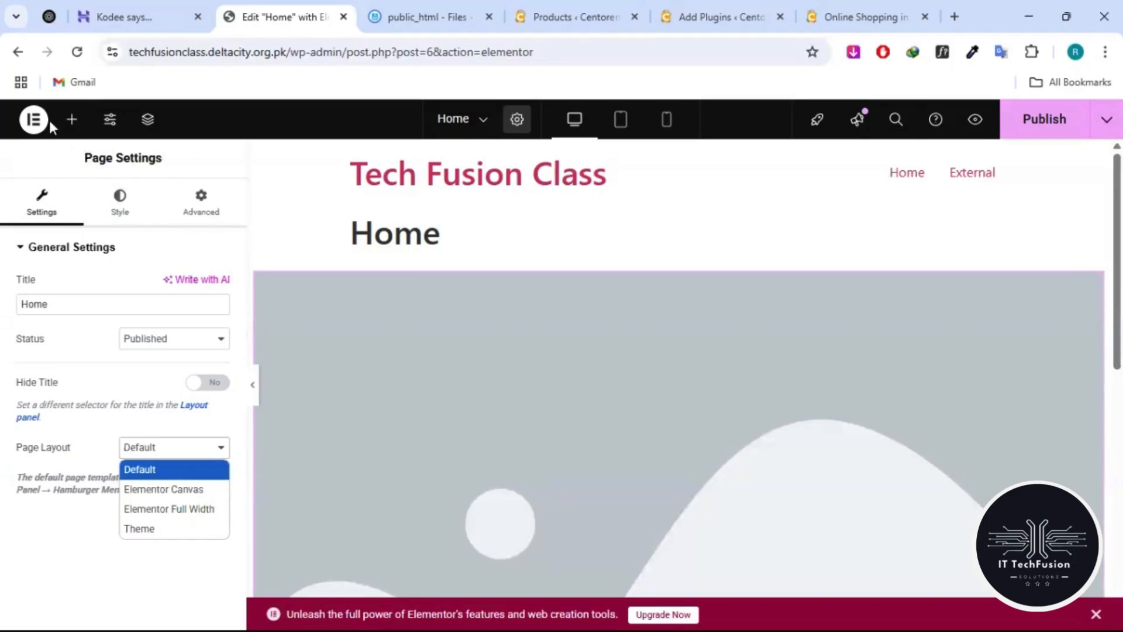
{"action": "left_click", "coordinate": [34, 119]}
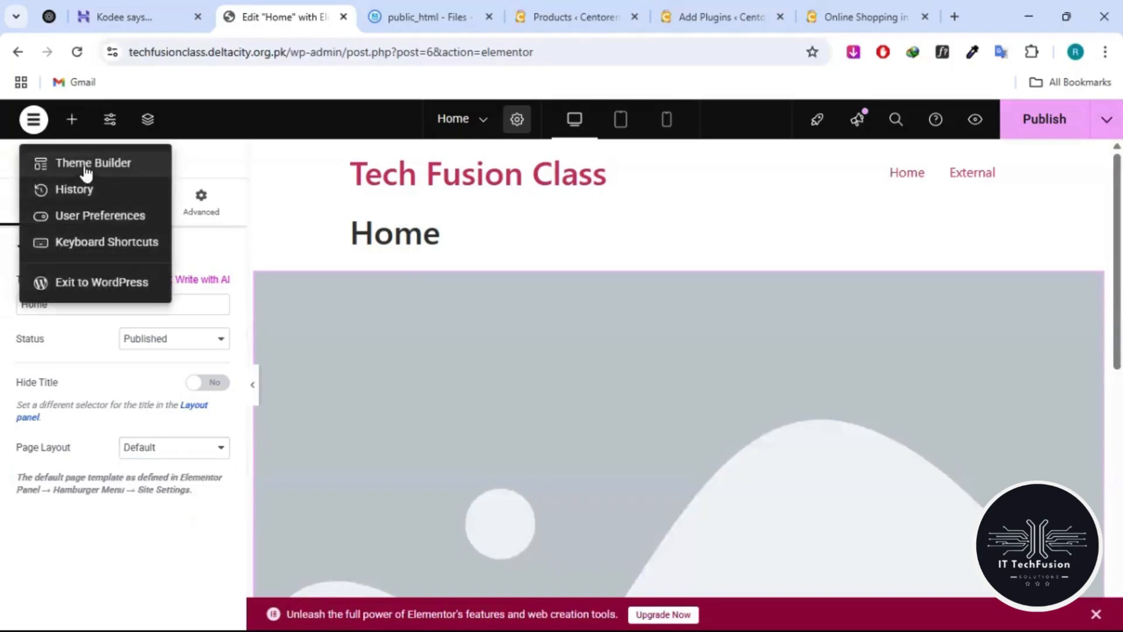
{"action": "left_click", "coordinate": [90, 424]}
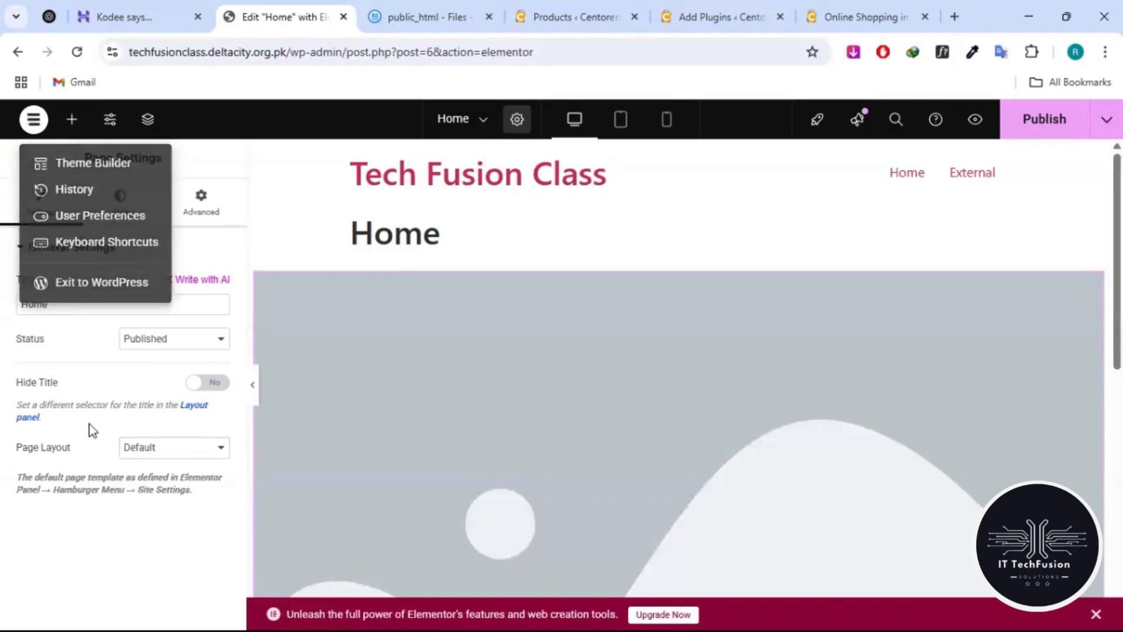
{"action": "left_click", "coordinate": [151, 447]}
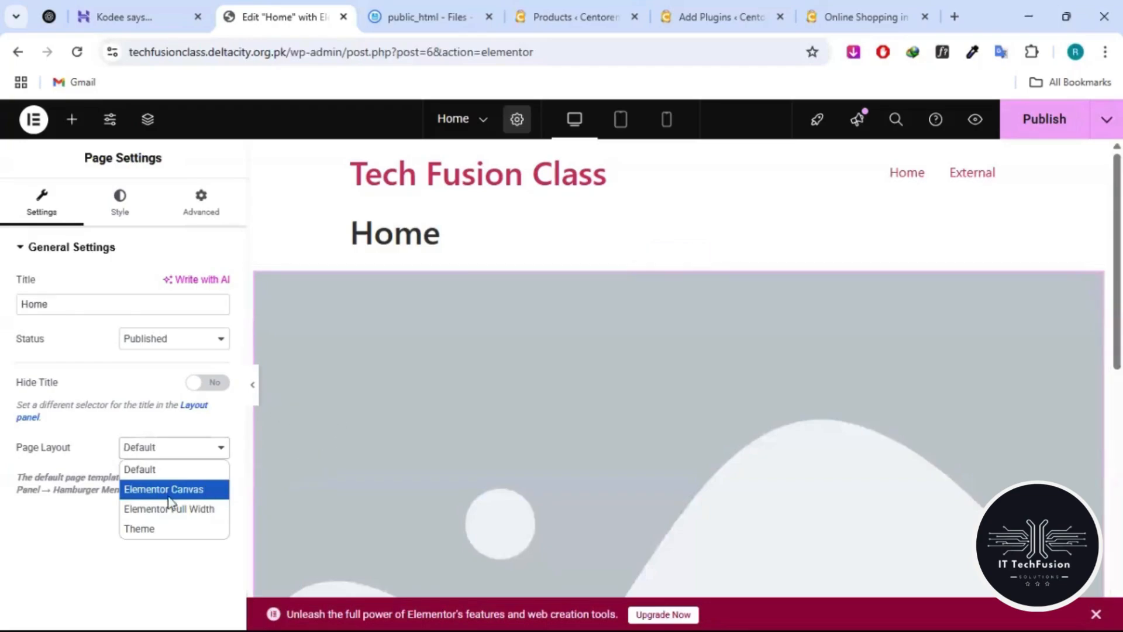
{"action": "left_click", "coordinate": [139, 469]}
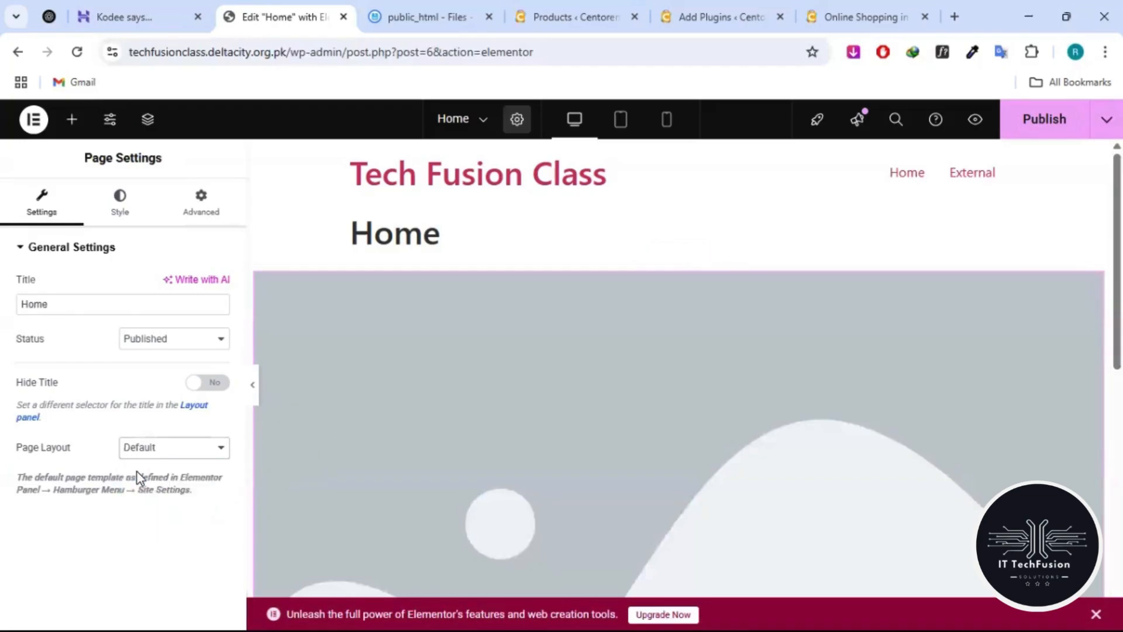
{"action": "left_click", "coordinate": [143, 436]}
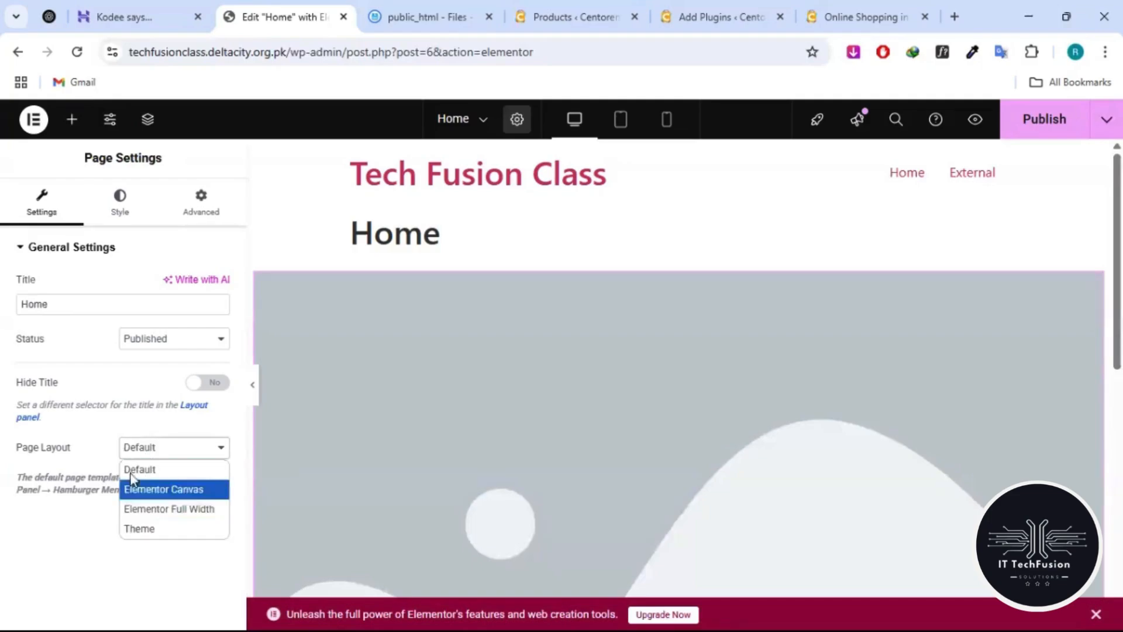
{"action": "left_click", "coordinate": [91, 504]}
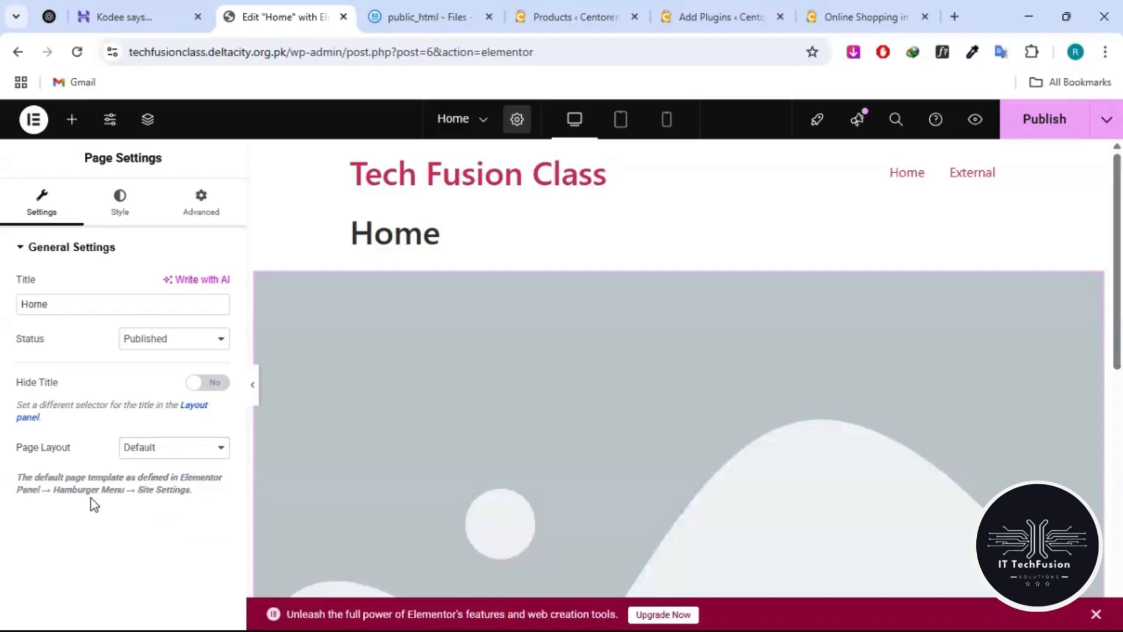
- Switch the page to the Tablet Portrait view and inspect the image and the heading's available actions there
{"action": "left_click", "coordinate": [622, 121]}
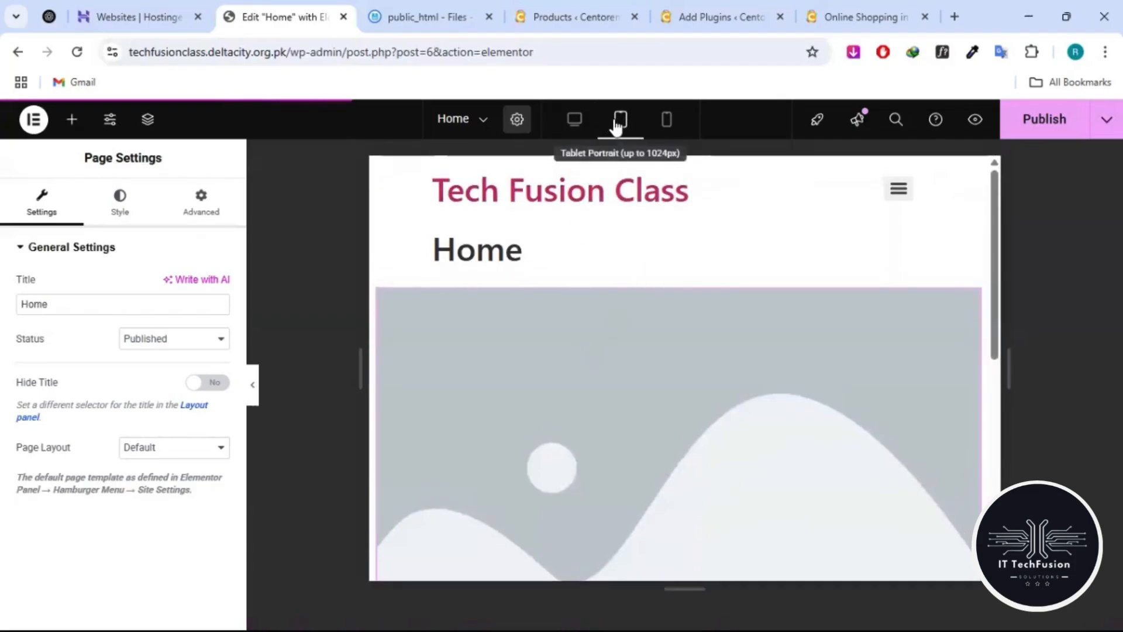
{"action": "scroll", "coordinate": [652, 337], "scroll_direction": "down", "scroll_amount": 5}
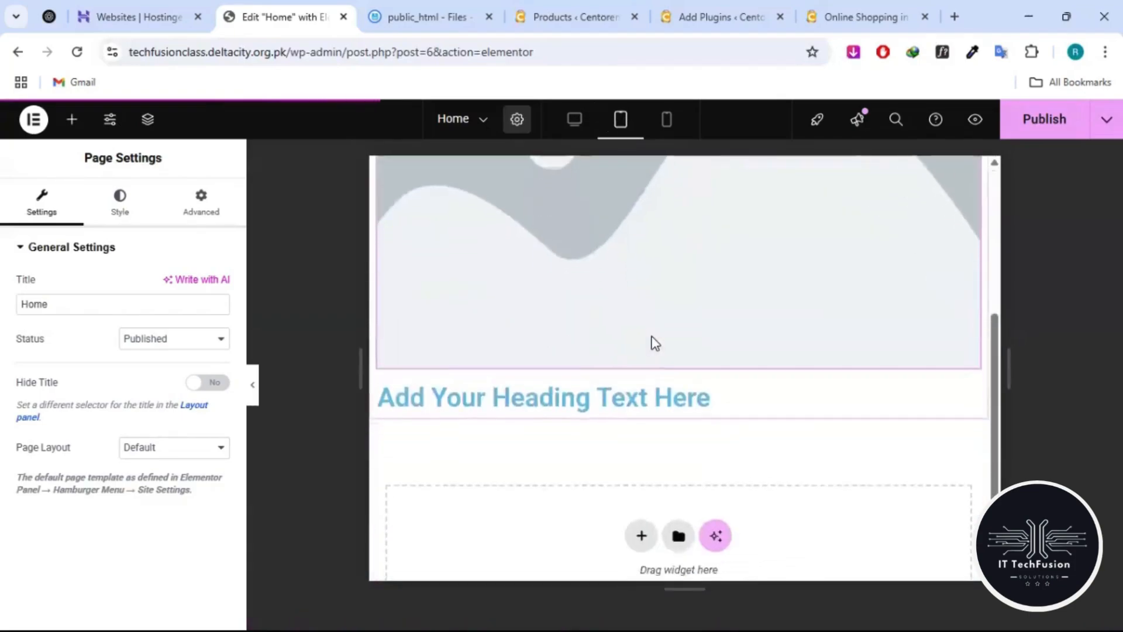
{"action": "left_click", "coordinate": [560, 401]}
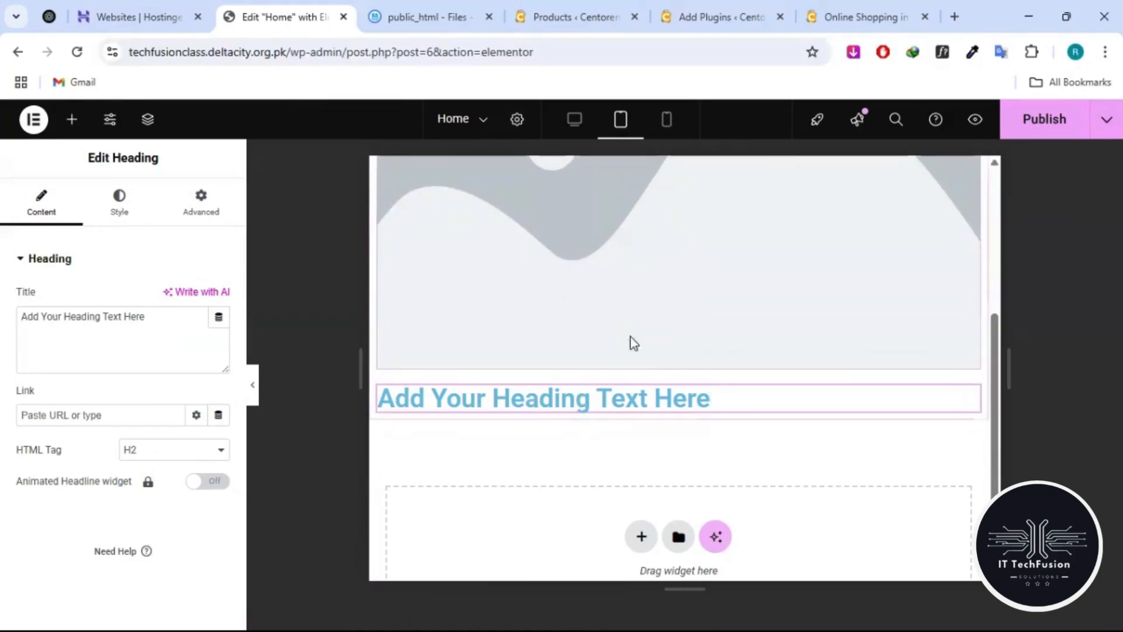
{"action": "right_click", "coordinate": [594, 399]}
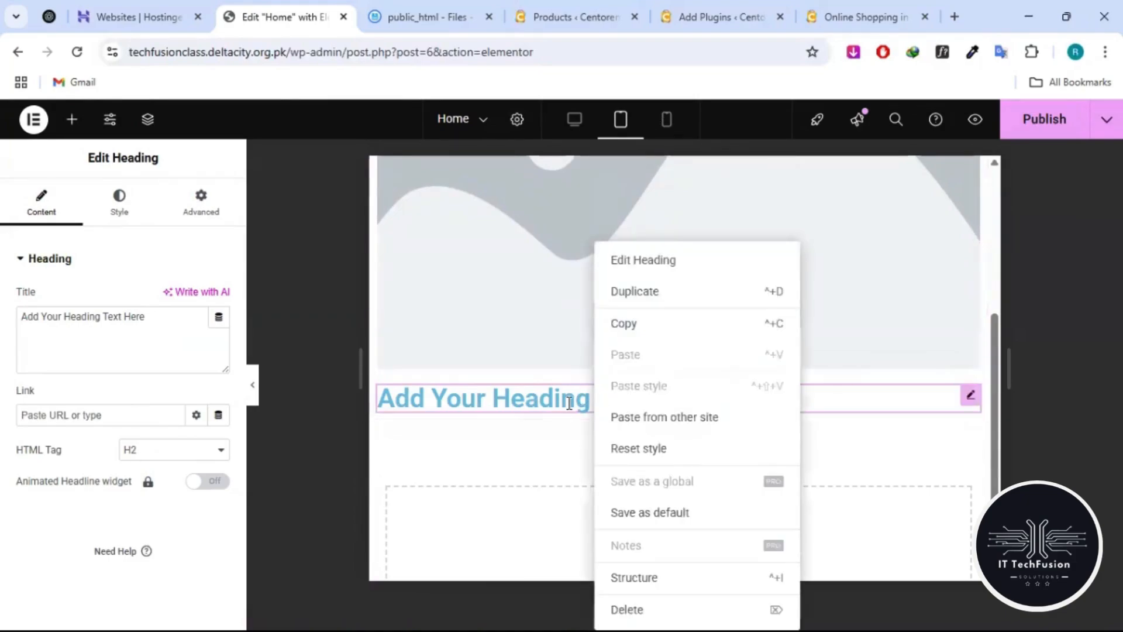
{"action": "left_click", "coordinate": [572, 395]}
{"action": "scroll", "coordinate": [567, 401], "scroll_direction": "up", "scroll_amount": 5}
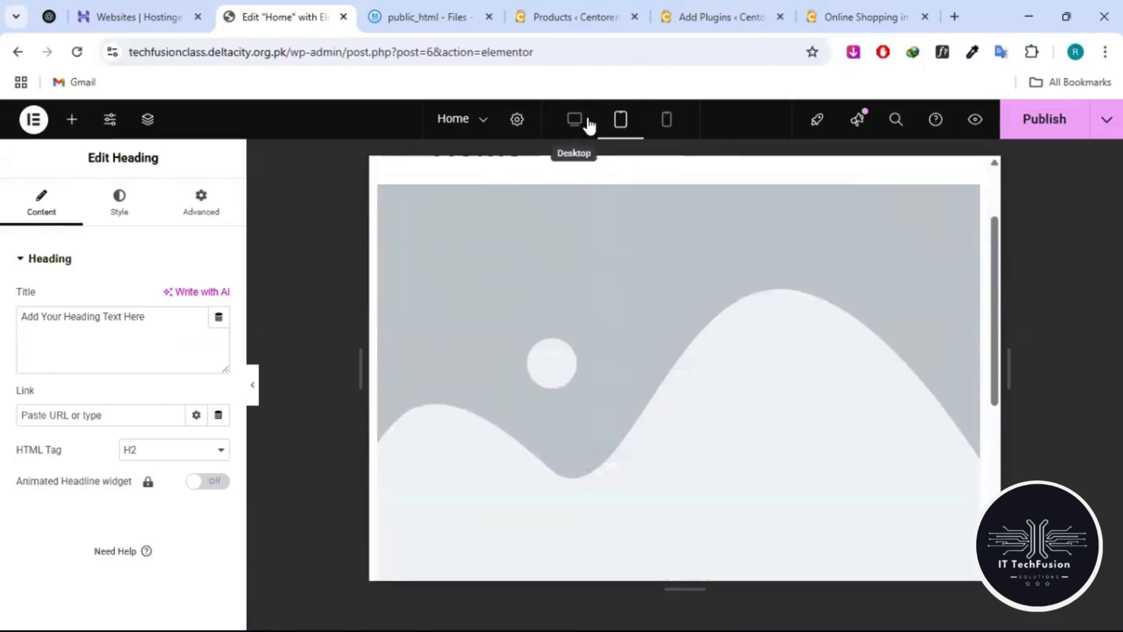
- View the Launchpad Checklist of site setup tasks, close it and dismiss its reminder
{"action": "left_click", "coordinate": [818, 121]}
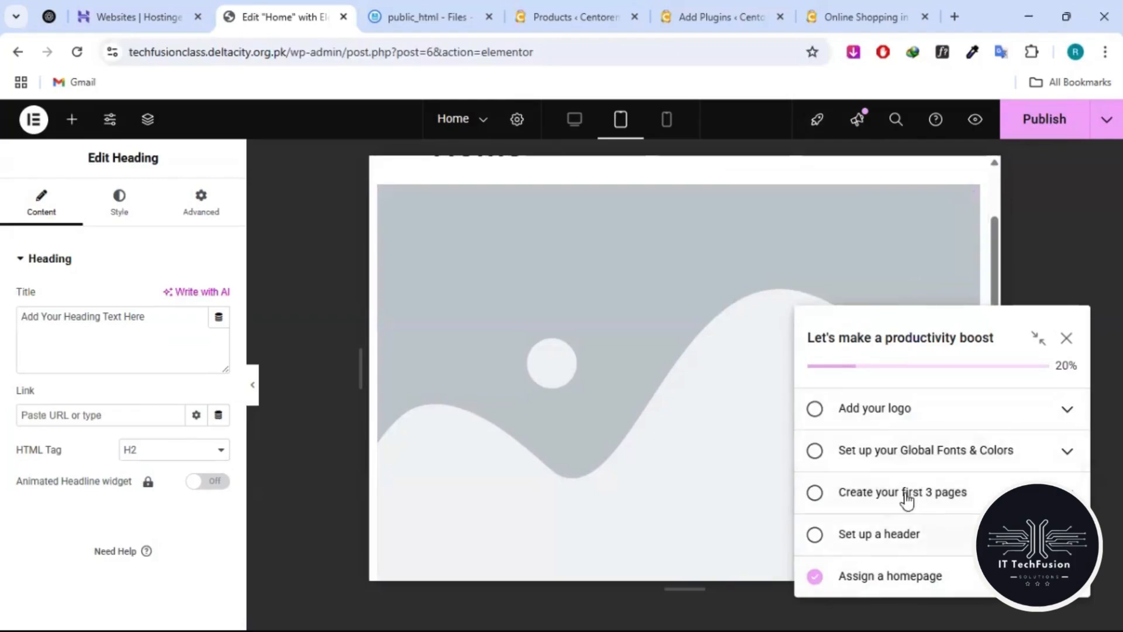
{"action": "left_click", "coordinate": [1067, 338]}
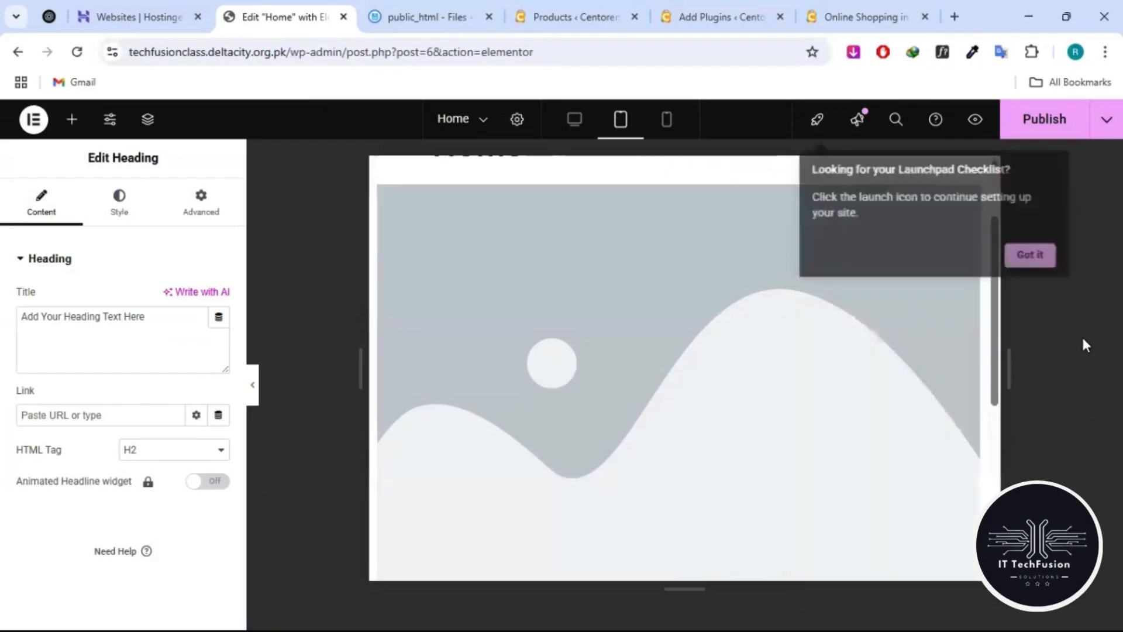
{"action": "left_click", "coordinate": [1027, 259]}
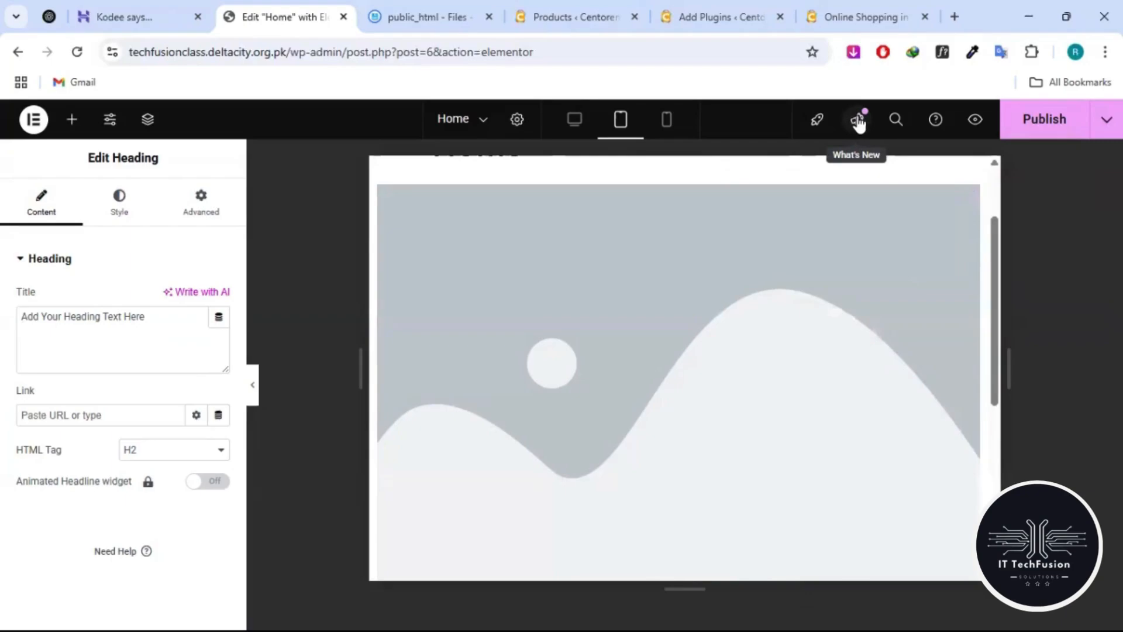
- Show the Finder search, close it, and return the page to the Desktop view
{"action": "left_click", "coordinate": [896, 119]}
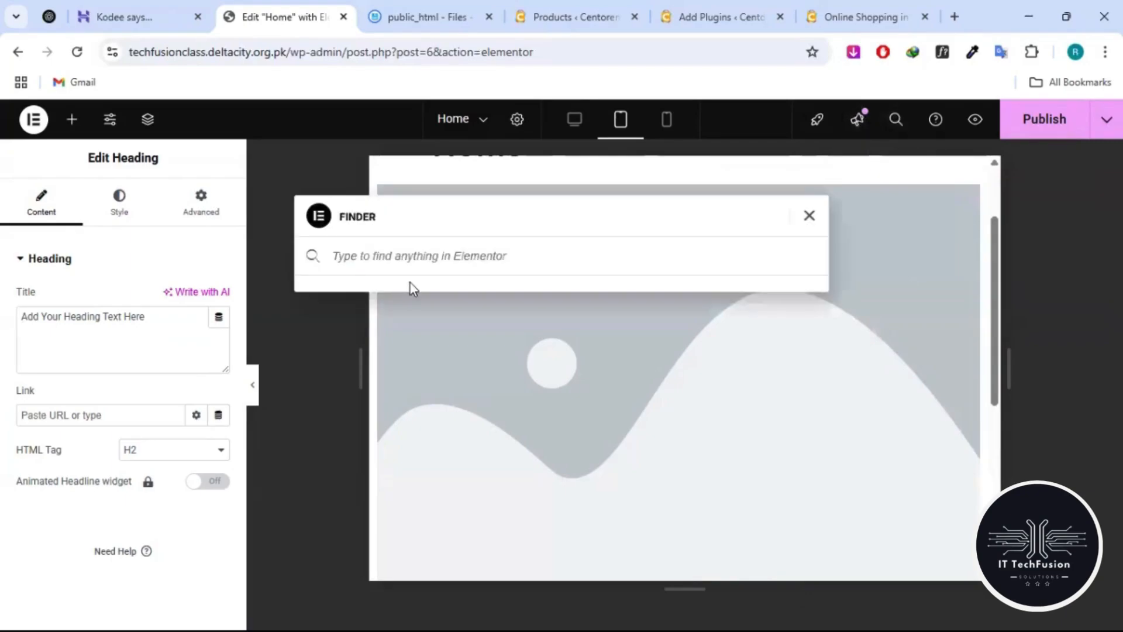
{"action": "left_click", "coordinate": [809, 216]}
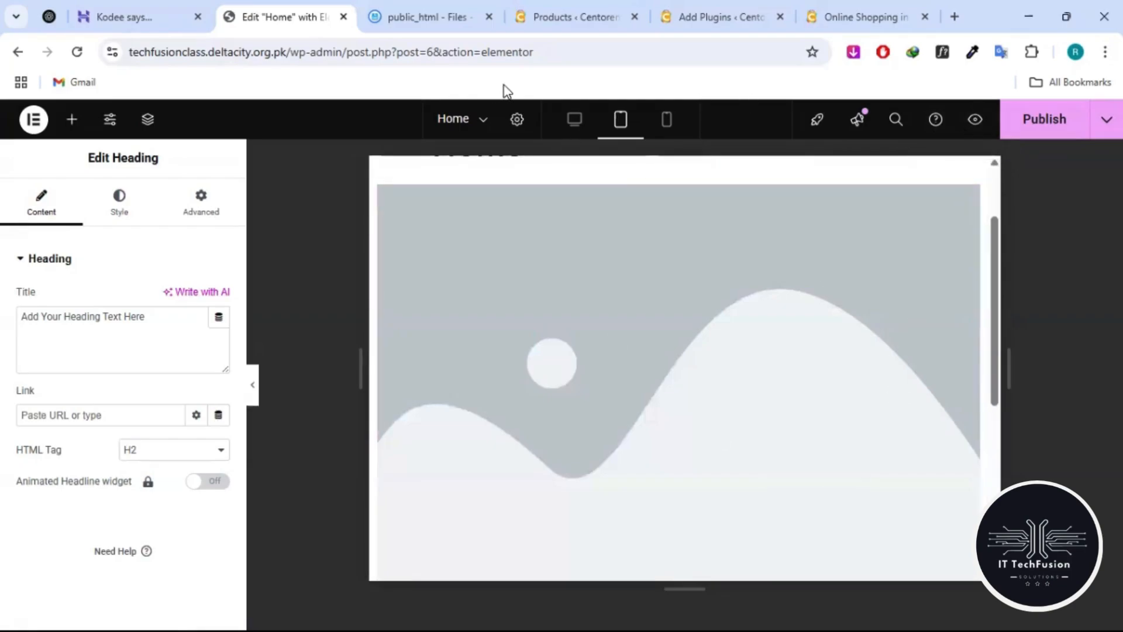
{"action": "left_click", "coordinate": [576, 119]}
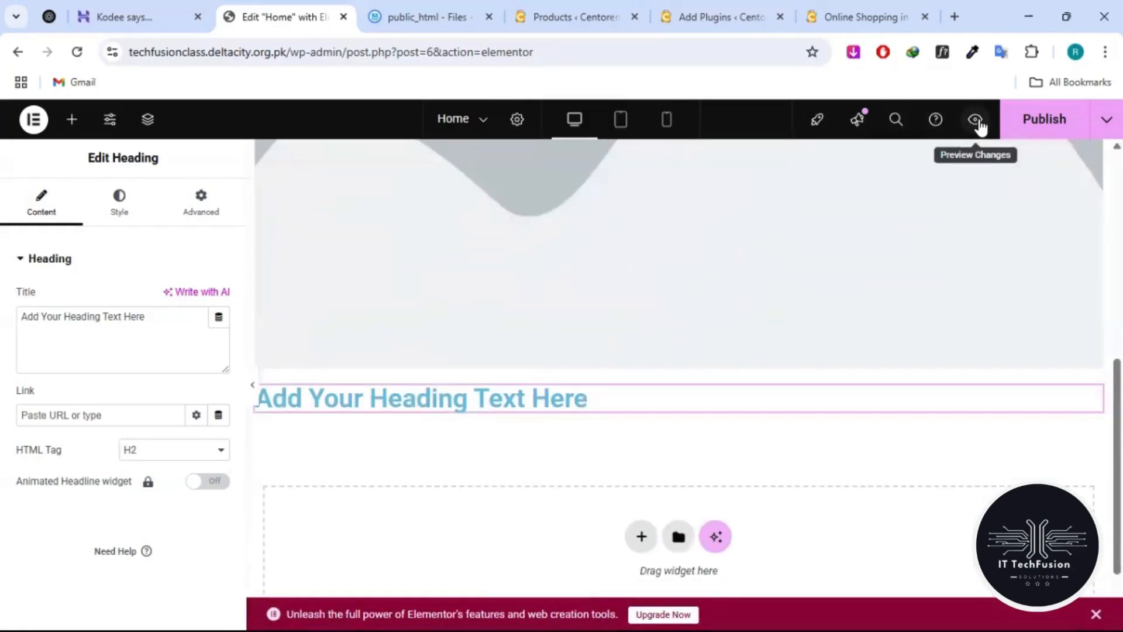
- Preview the Home page's changes in a new browser tab and look over the image and heading on the previewed page
{"action": "left_click", "coordinate": [975, 120]}
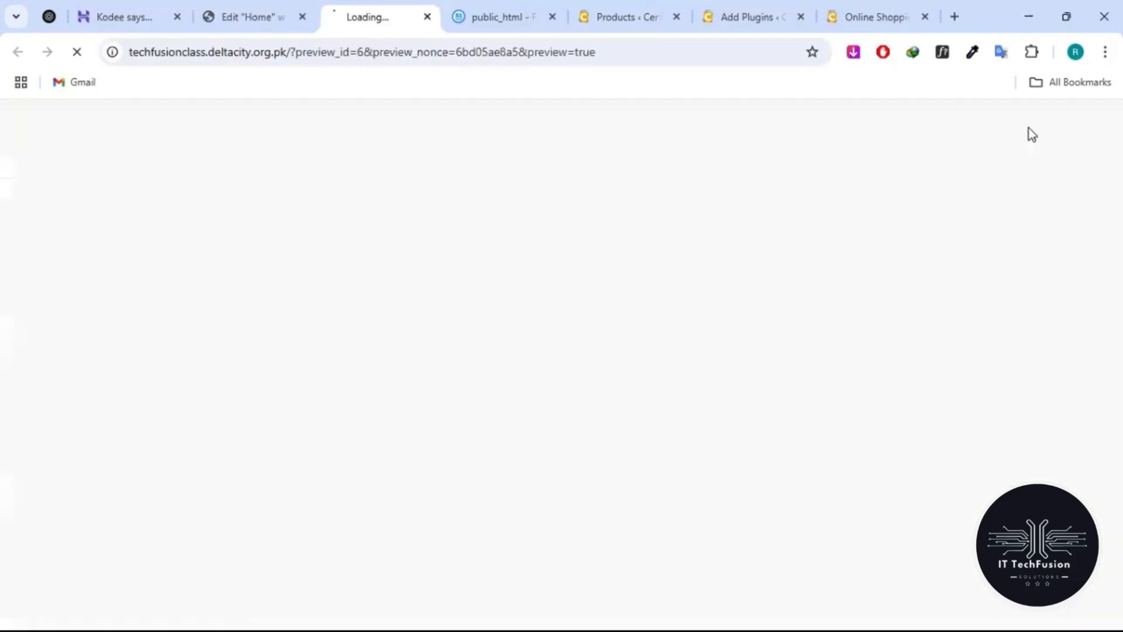
{"action": "left_click", "coordinate": [285, 9]}
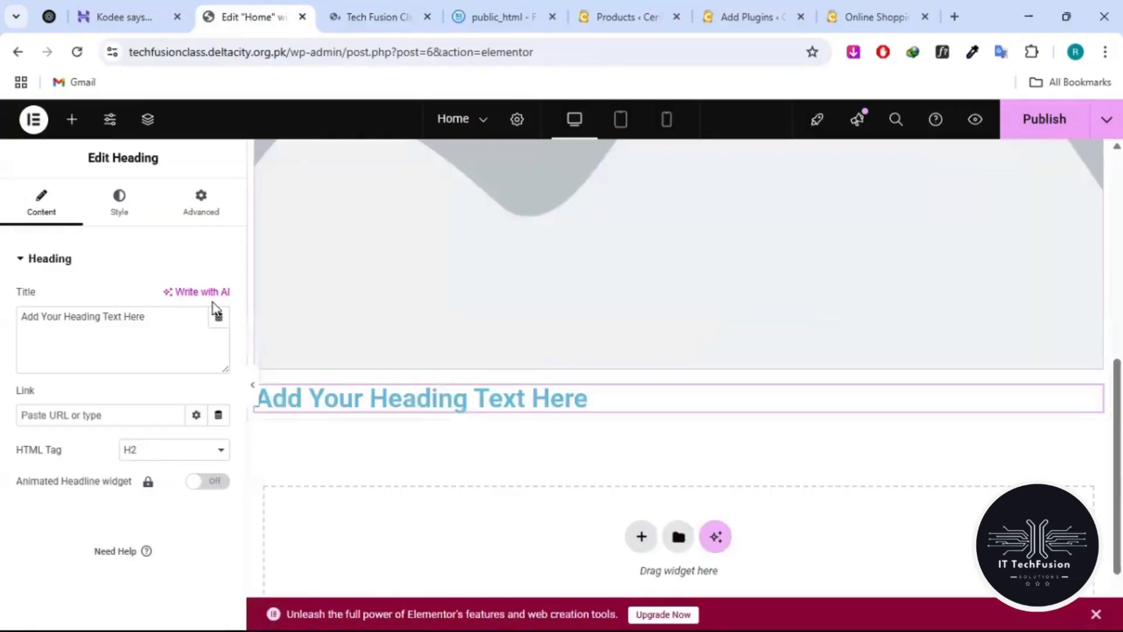
{"action": "left_click", "coordinate": [354, 6]}
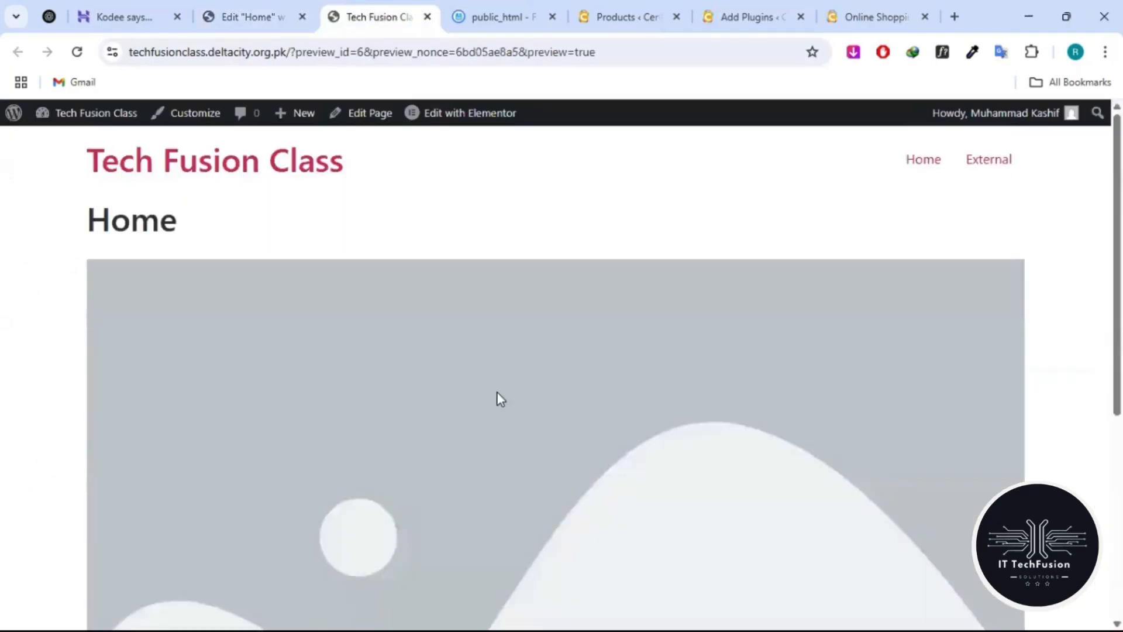
{"action": "scroll", "coordinate": [500, 399], "scroll_direction": "down", "scroll_amount": 5}
{"action": "scroll", "coordinate": [500, 399], "scroll_direction": "up", "scroll_amount": 2}
{"action": "scroll", "coordinate": [500, 398], "scroll_direction": "down", "scroll_amount": 2}
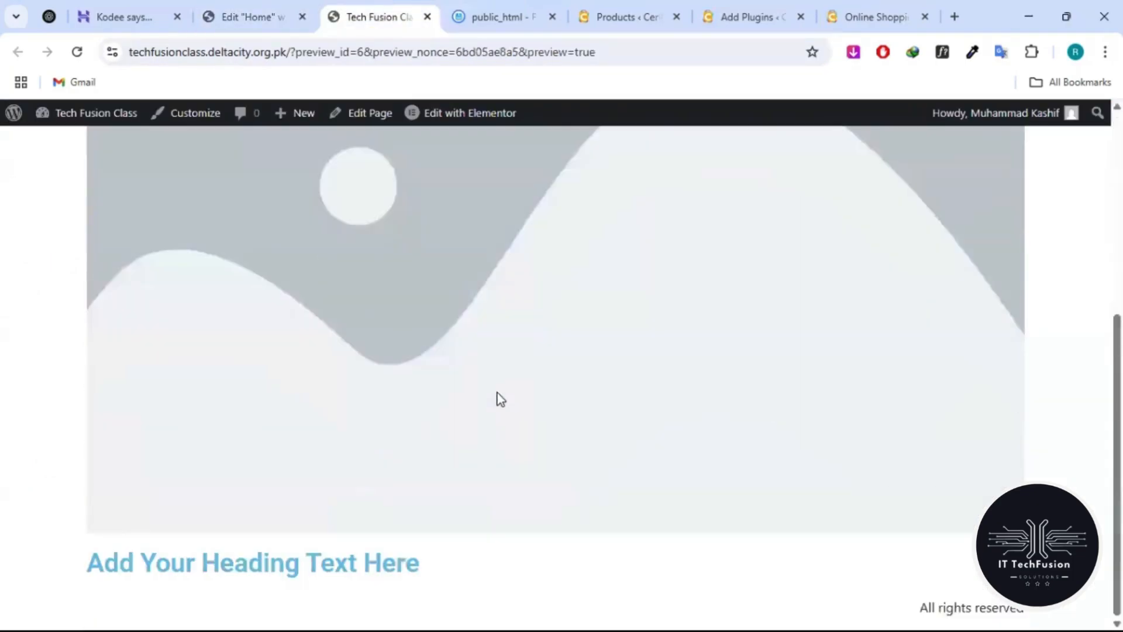
{"action": "scroll", "coordinate": [496, 396], "scroll_direction": "up", "scroll_amount": 5}
{"action": "scroll", "coordinate": [497, 396], "scroll_direction": "down", "scroll_amount": 4}
{"action": "scroll", "coordinate": [497, 396], "scroll_direction": "up", "scroll_amount": 4}
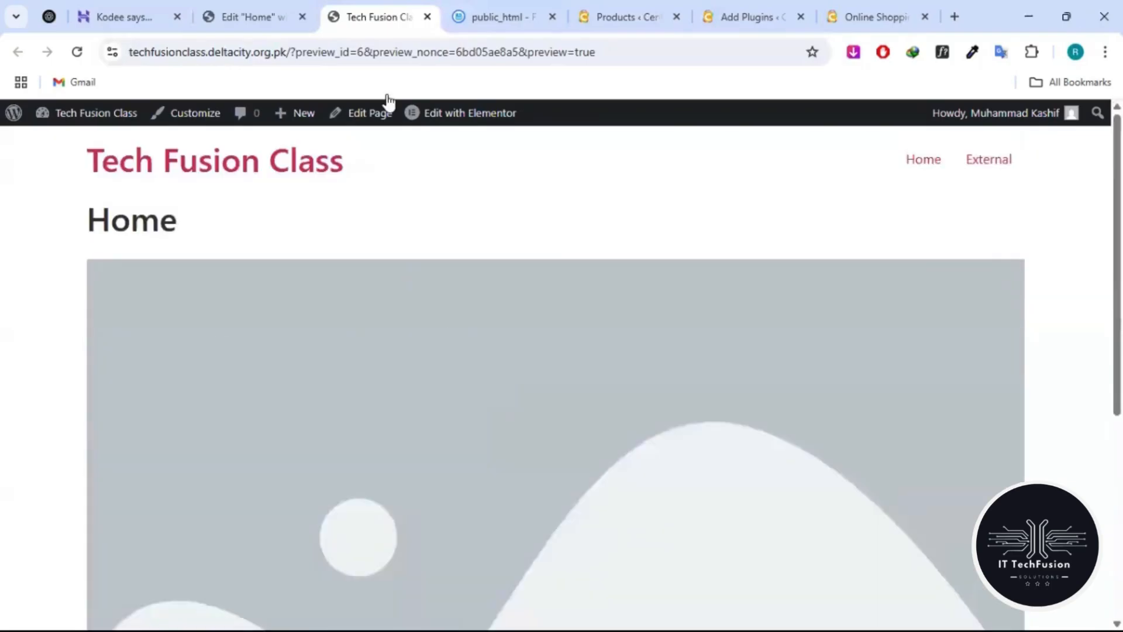
- Compare the editor with the preview page, examine the preview parameters in its web address, and return to the editor
{"action": "left_click", "coordinate": [262, 2]}
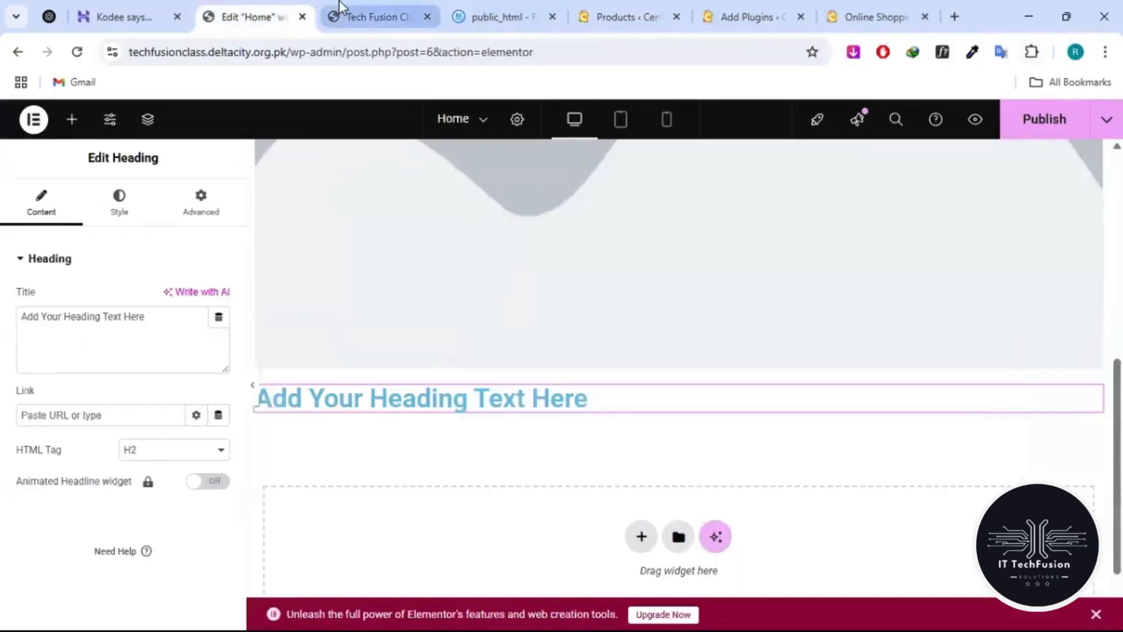
{"action": "left_click", "coordinate": [340, 3]}
{"action": "left_click", "coordinate": [243, 3]}
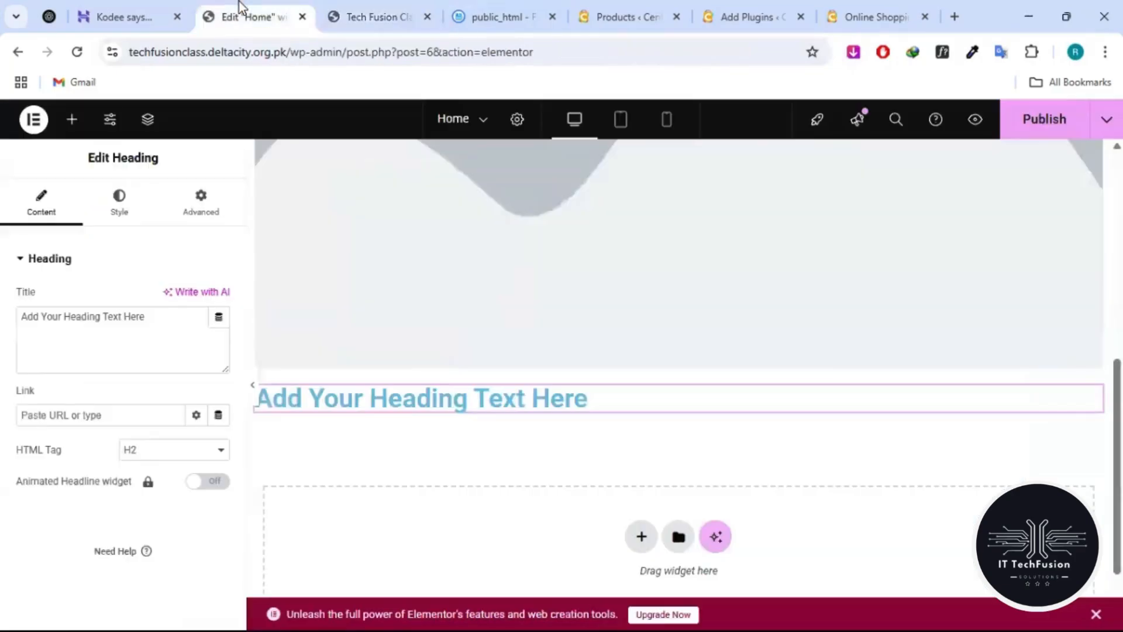
{"action": "left_click", "coordinate": [378, 2]}
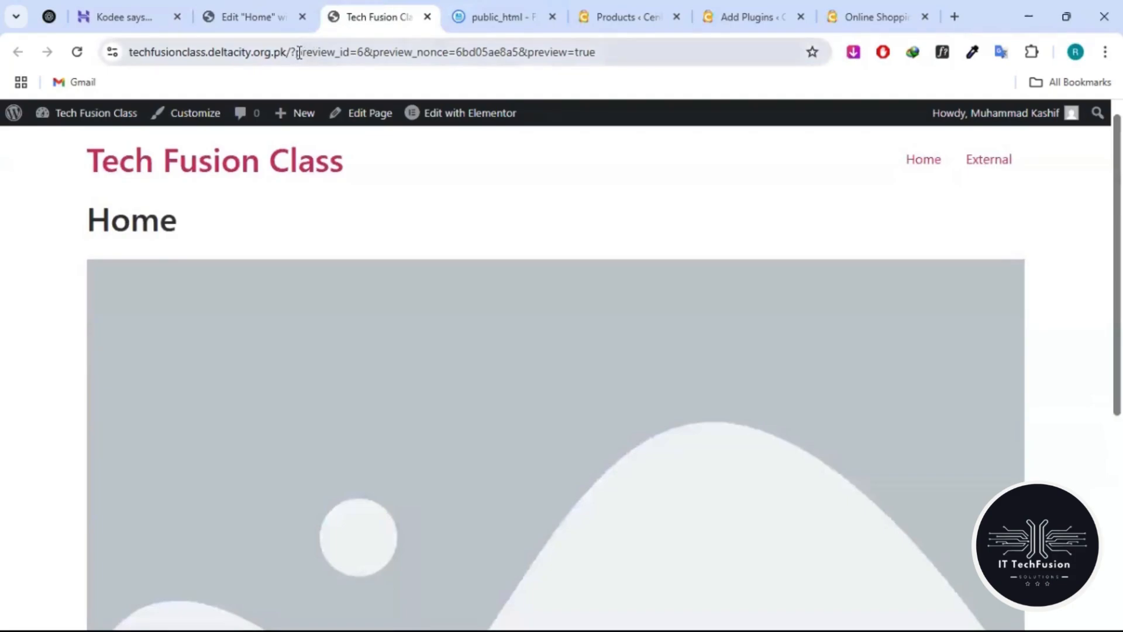
{"action": "left_click_drag", "start_coordinate": [292, 51], "coordinate": [625, 38]}
{"action": "left_click", "coordinate": [385, 191]}
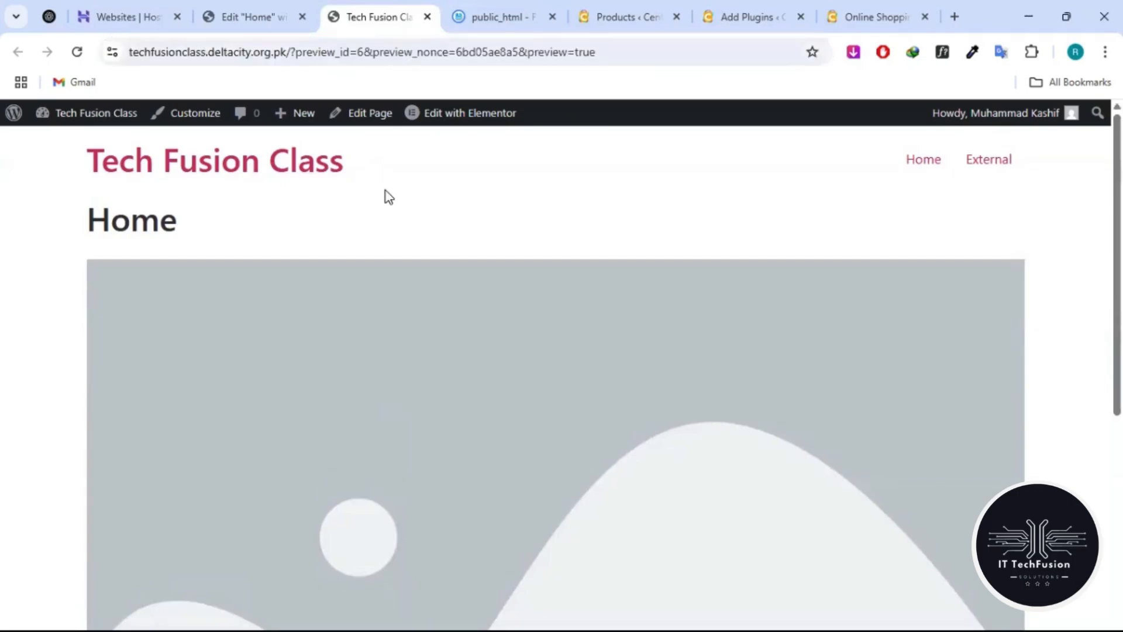
{"action": "left_click", "coordinate": [260, 7]}
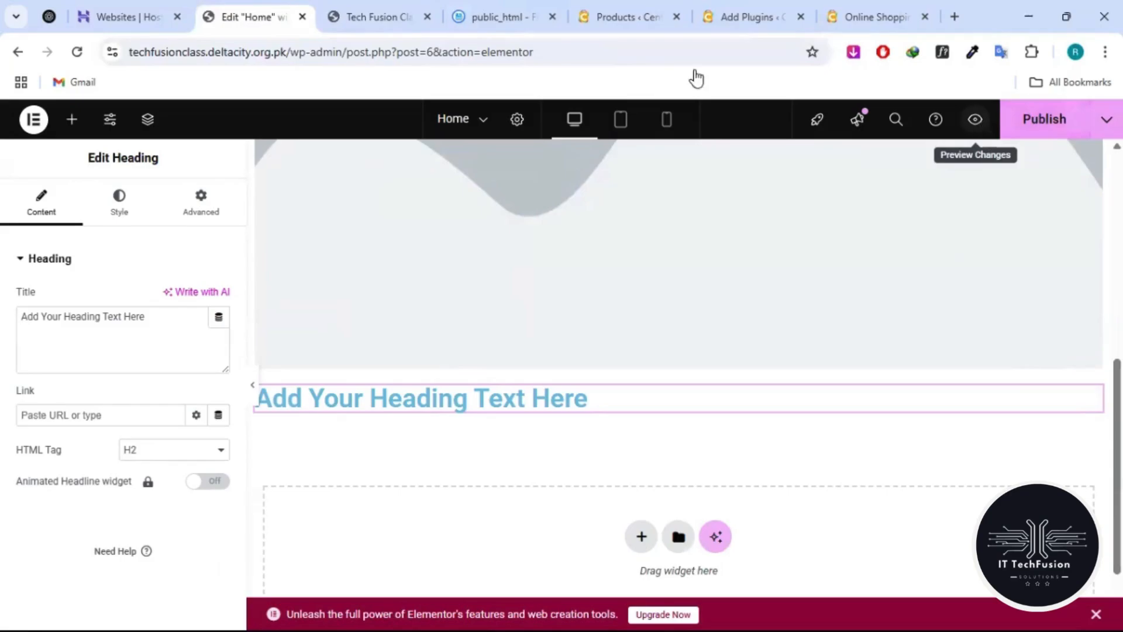
{"action": "left_click", "coordinate": [375, 8]}
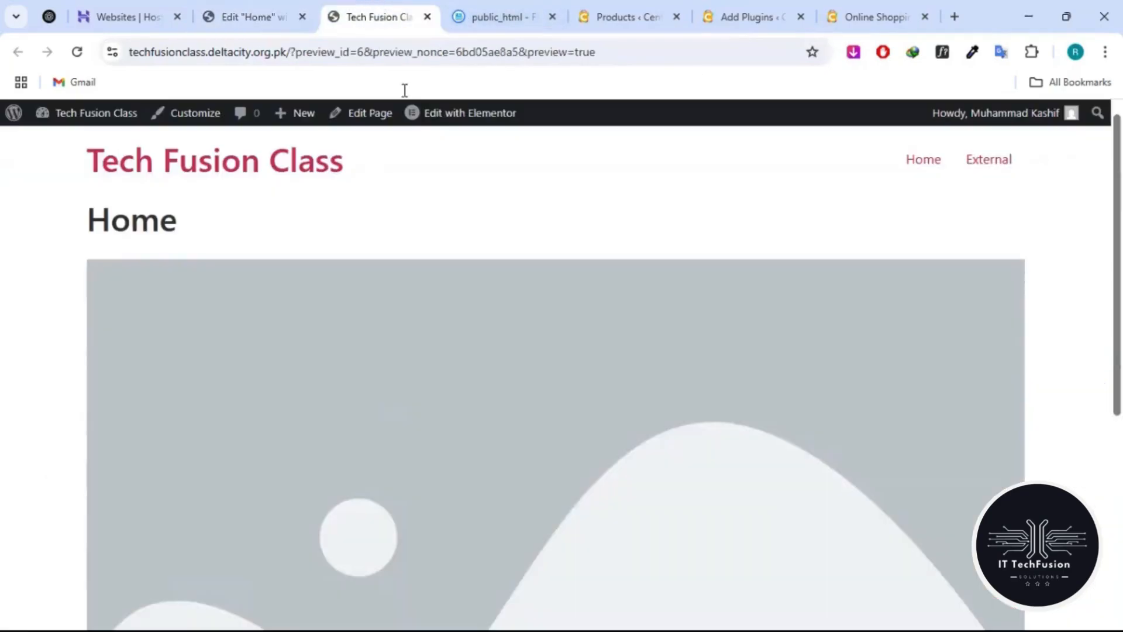
{"action": "left_click", "coordinate": [216, 8]}
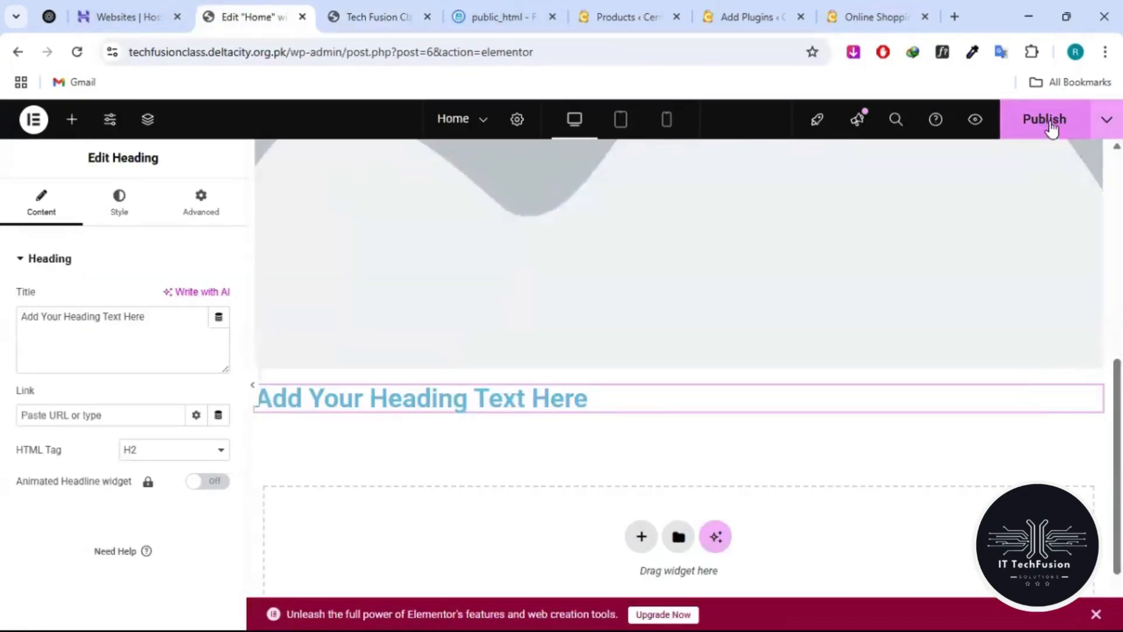
- Show the save options, view the live Home page, compare it with the preview, and return to the editor
{"action": "left_click", "coordinate": [1106, 120]}
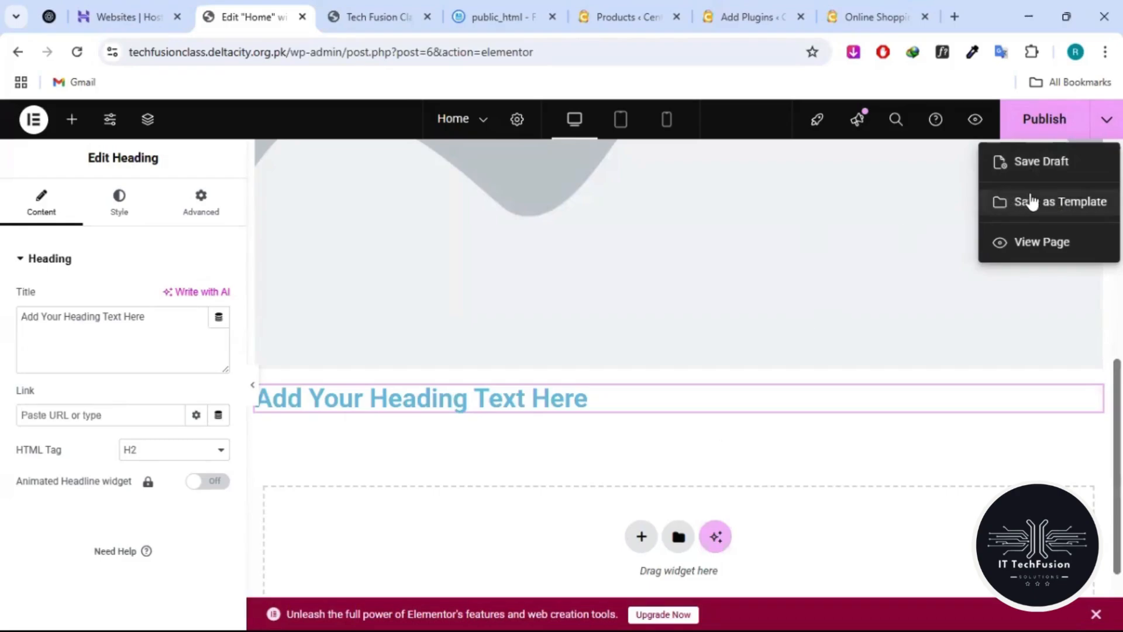
{"action": "left_click", "coordinate": [1042, 242]}
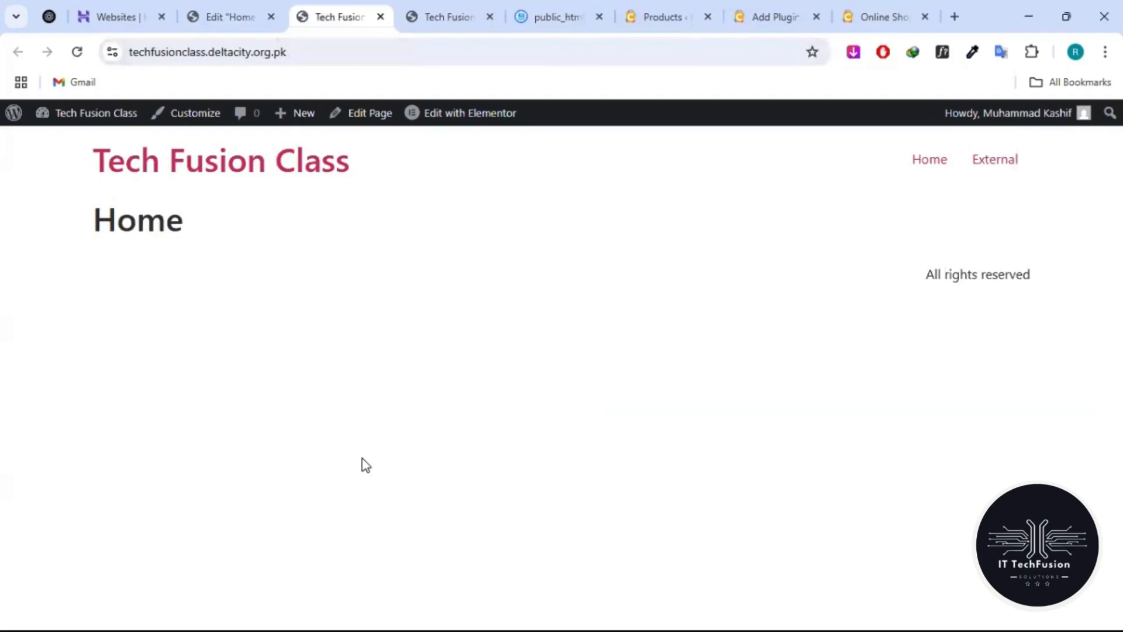
{"action": "left_click", "coordinate": [427, 10]}
{"action": "left_click", "coordinate": [225, 2]}
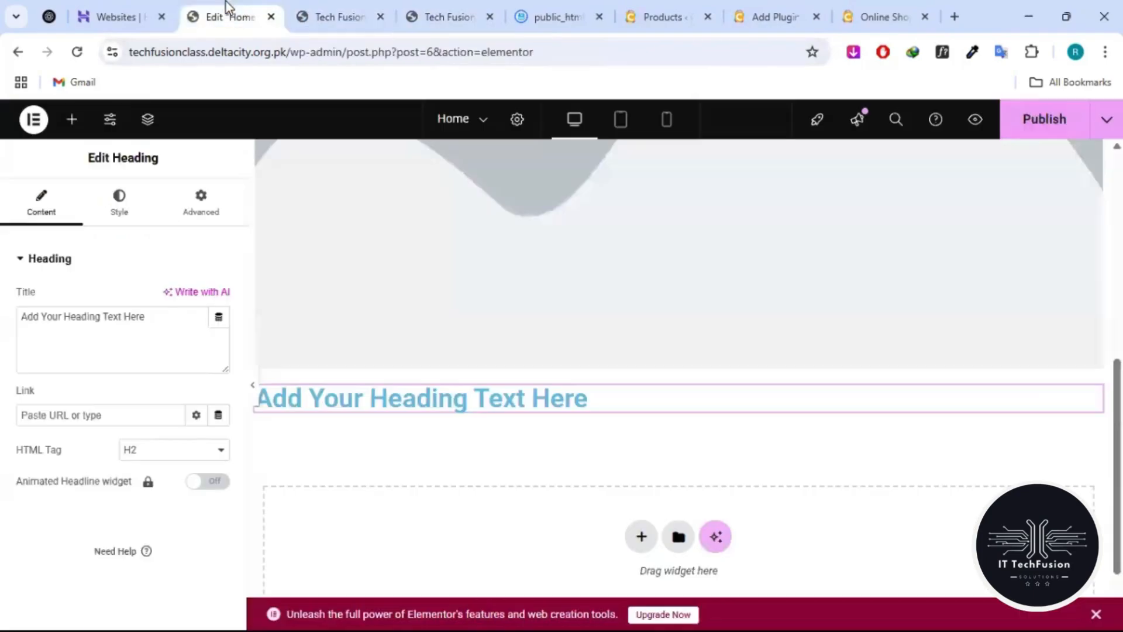
{"action": "left_click", "coordinate": [455, 16]}
{"action": "scroll", "coordinate": [399, 349], "scroll_direction": "down", "scroll_amount": 3}
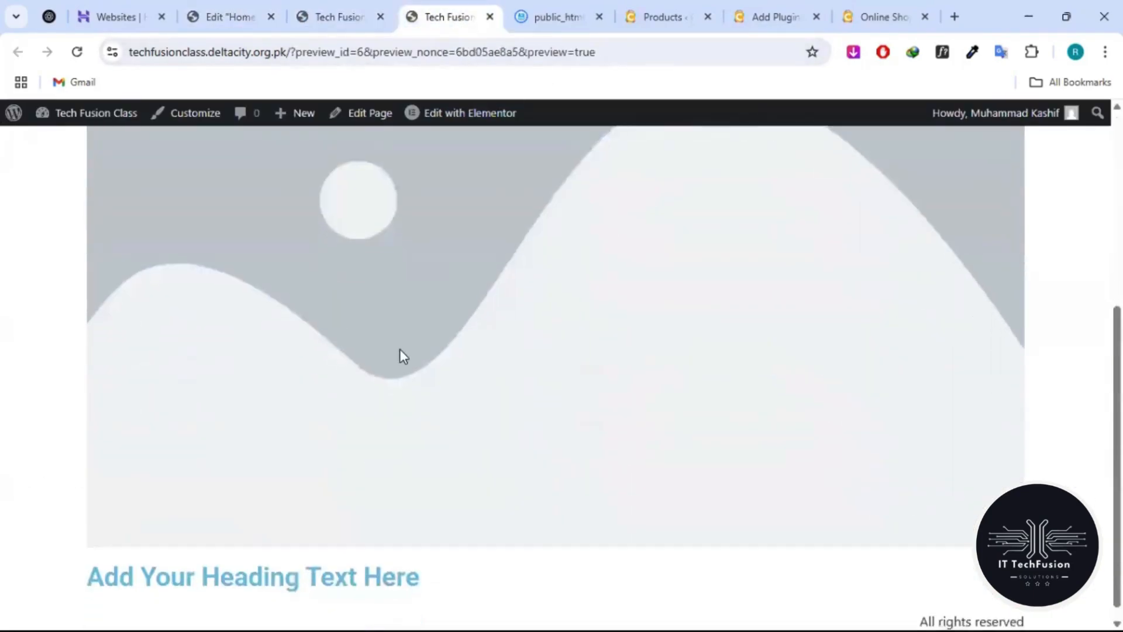
{"action": "scroll", "coordinate": [399, 348], "scroll_direction": "down", "scroll_amount": 1}
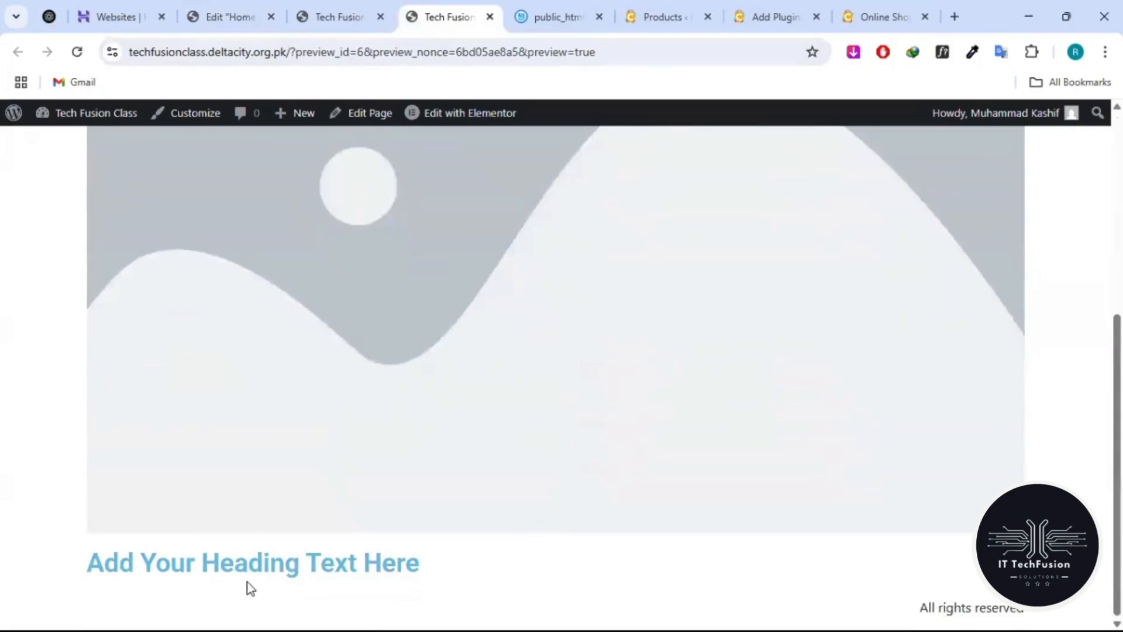
{"action": "left_click", "coordinate": [338, 7]}
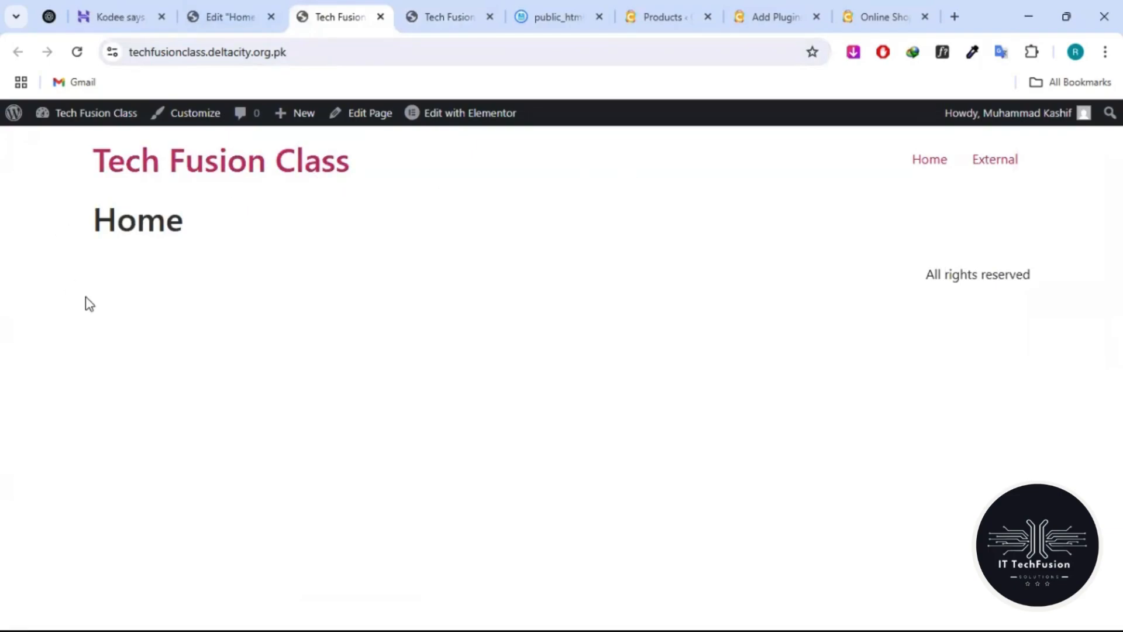
{"action": "left_click", "coordinate": [227, 14]}
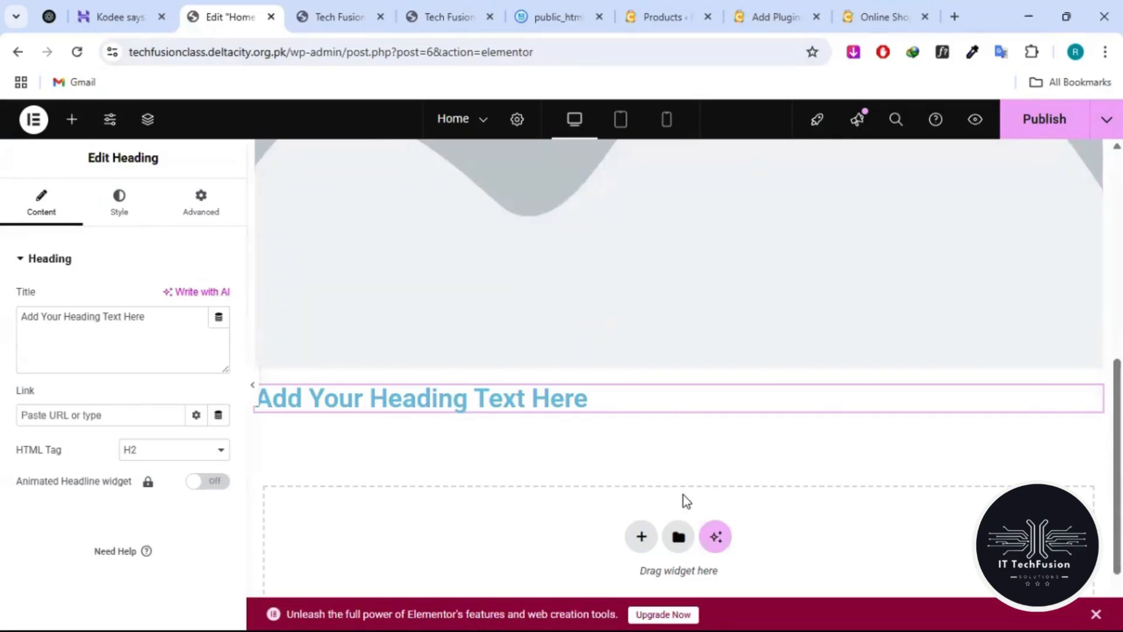
- Publish the Home page and look over its content in the editor
{"action": "left_click", "coordinate": [1040, 121]}
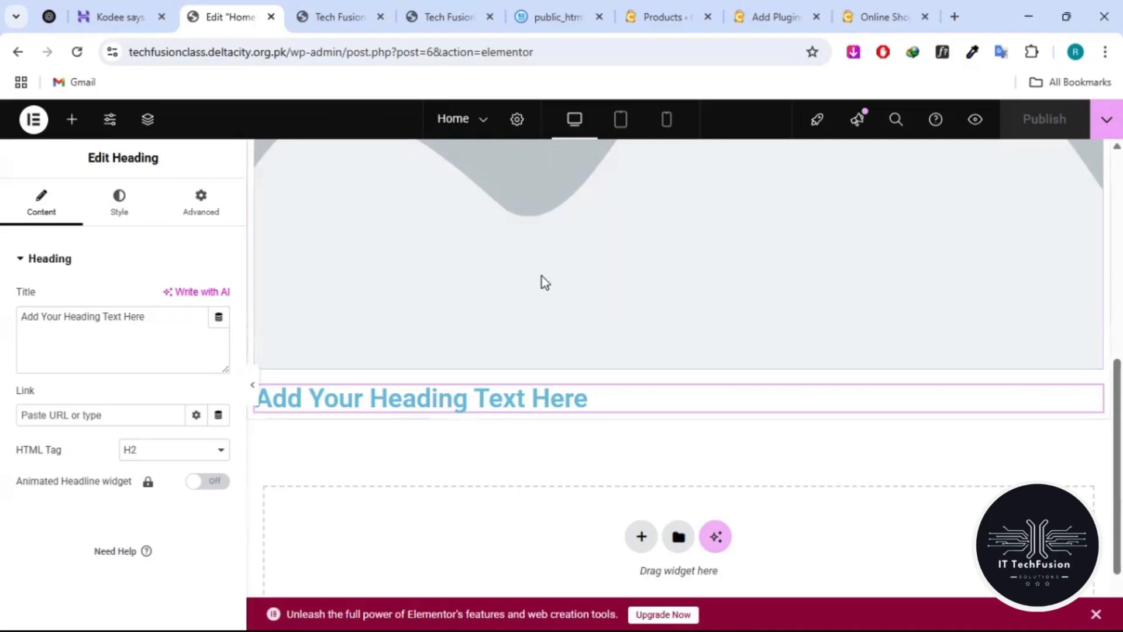
{"action": "scroll", "coordinate": [541, 283], "scroll_direction": "up", "scroll_amount": 5}
{"action": "scroll", "coordinate": [636, 300], "scroll_direction": "down", "scroll_amount": 4}
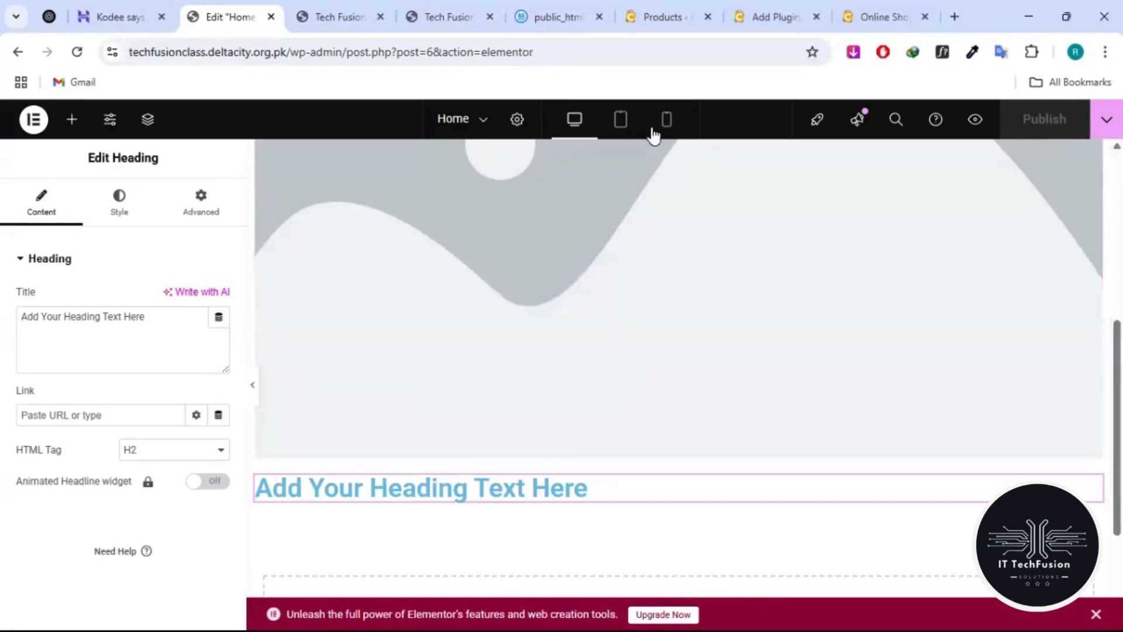
- Show the page in the Tablet Portrait view, switch to Mobile Portrait, and inspect the image and heading there
{"action": "left_click", "coordinate": [614, 125]}
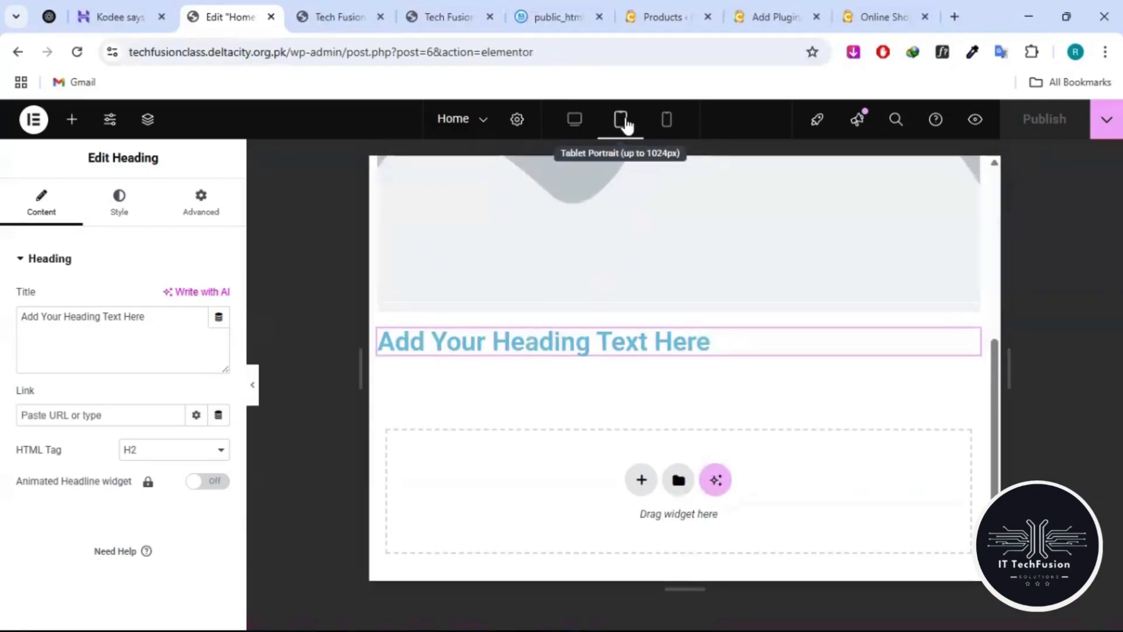
{"action": "left_click", "coordinate": [673, 125]}
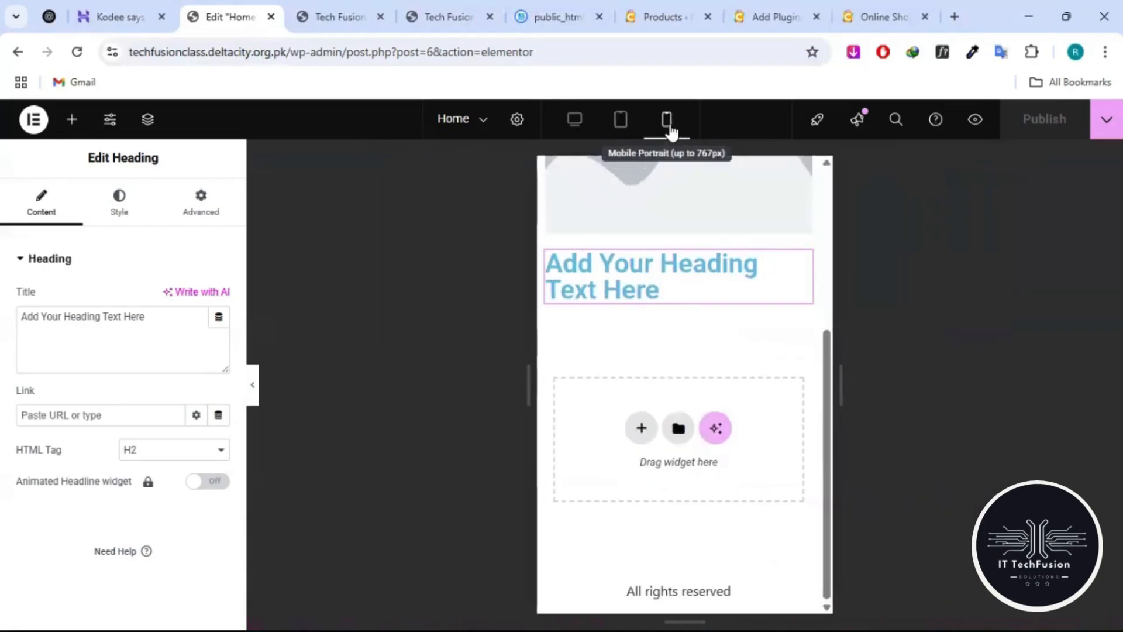
{"action": "scroll", "coordinate": [640, 287], "scroll_direction": "up", "scroll_amount": 5}
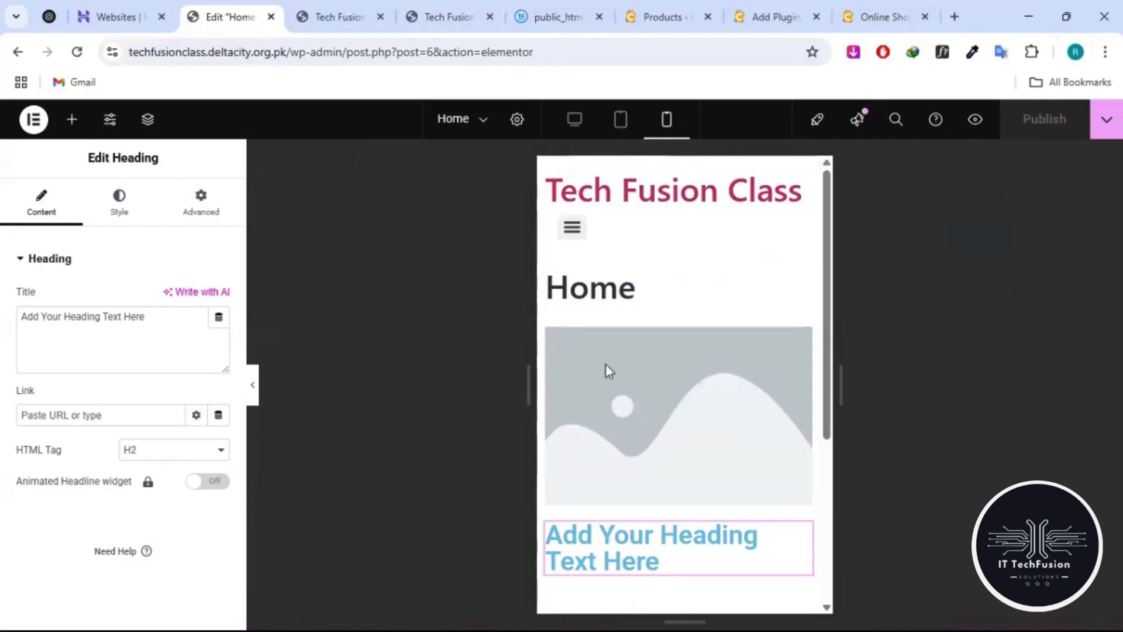
{"action": "scroll", "coordinate": [603, 400], "scroll_direction": "down", "scroll_amount": 2}
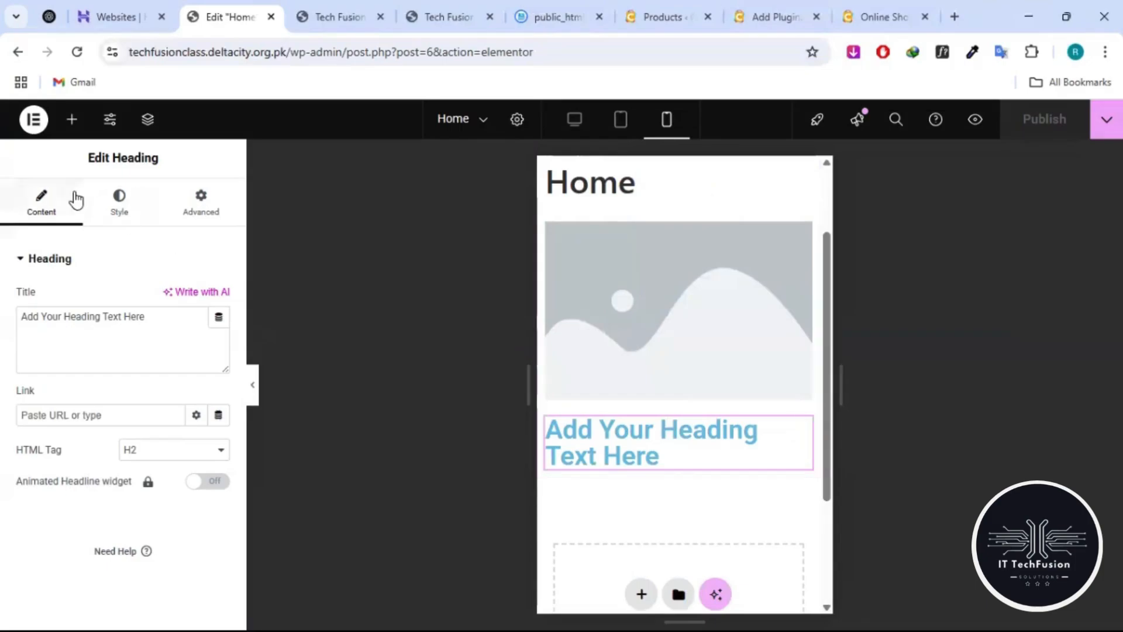
- Set the heading's typography size to 20 px for the Mobile Portrait view and dismiss the Global Fonts tip
{"action": "left_click", "coordinate": [111, 211]}
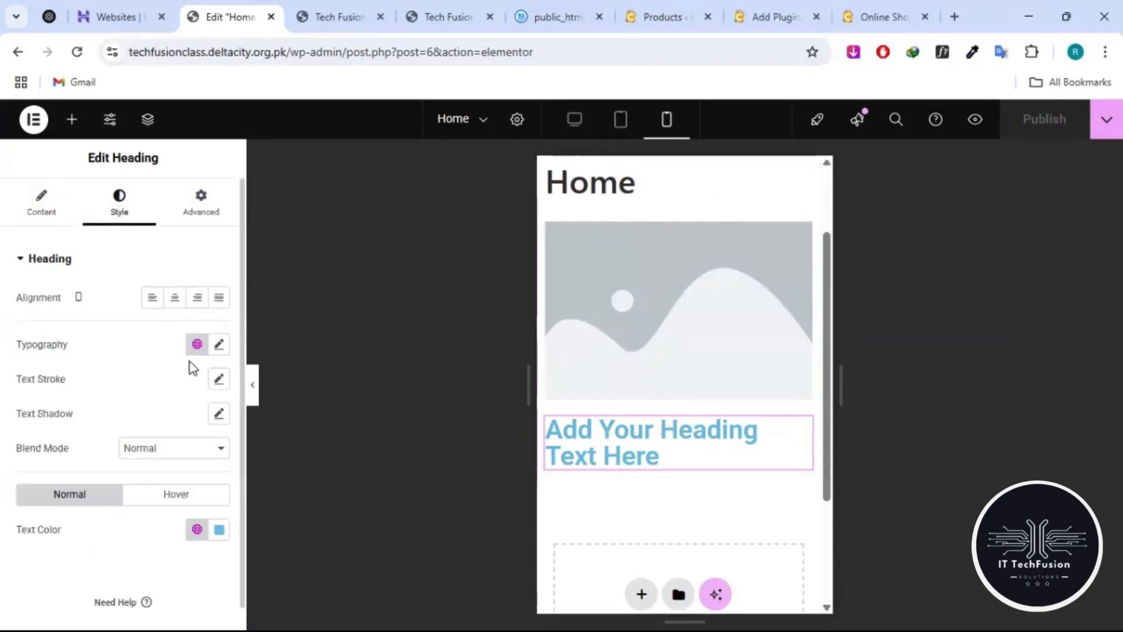
{"action": "left_click", "coordinate": [220, 346]}
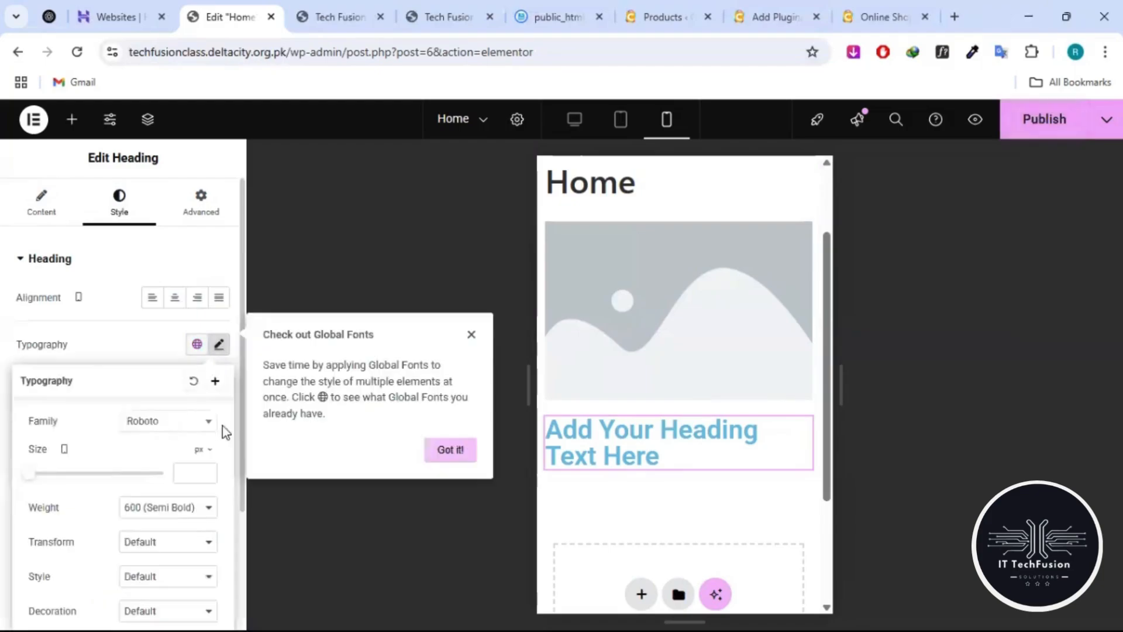
{"action": "left_click", "coordinate": [190, 474]}
{"action": "type", "text": "16"}
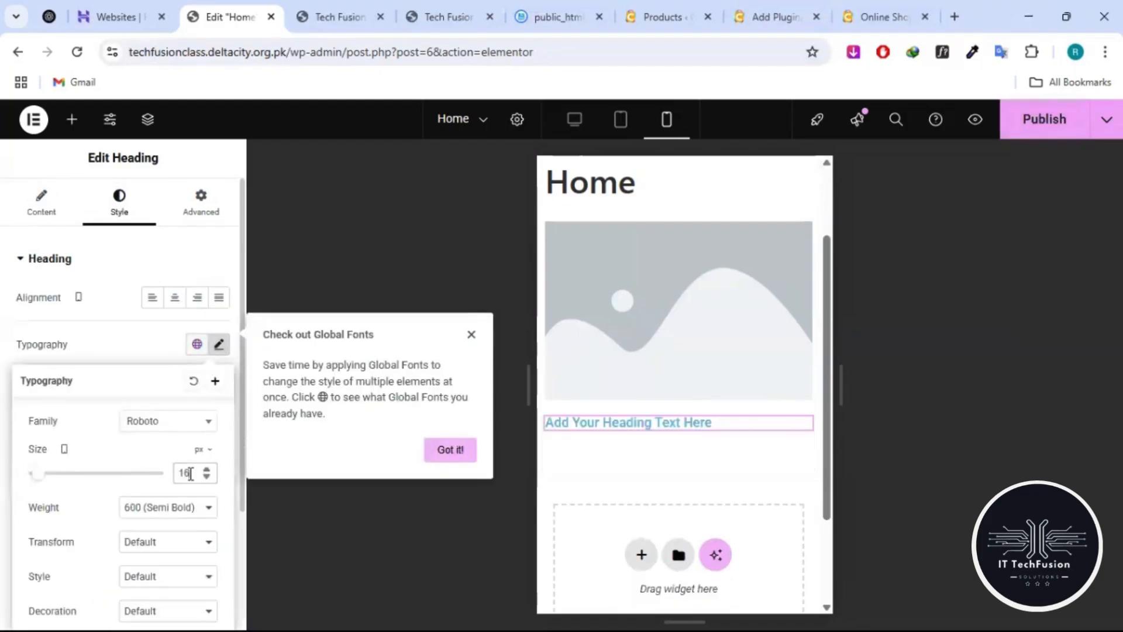
{"action": "key", "text": "BackSpace"}
{"action": "key", "text": "BackSpace"}
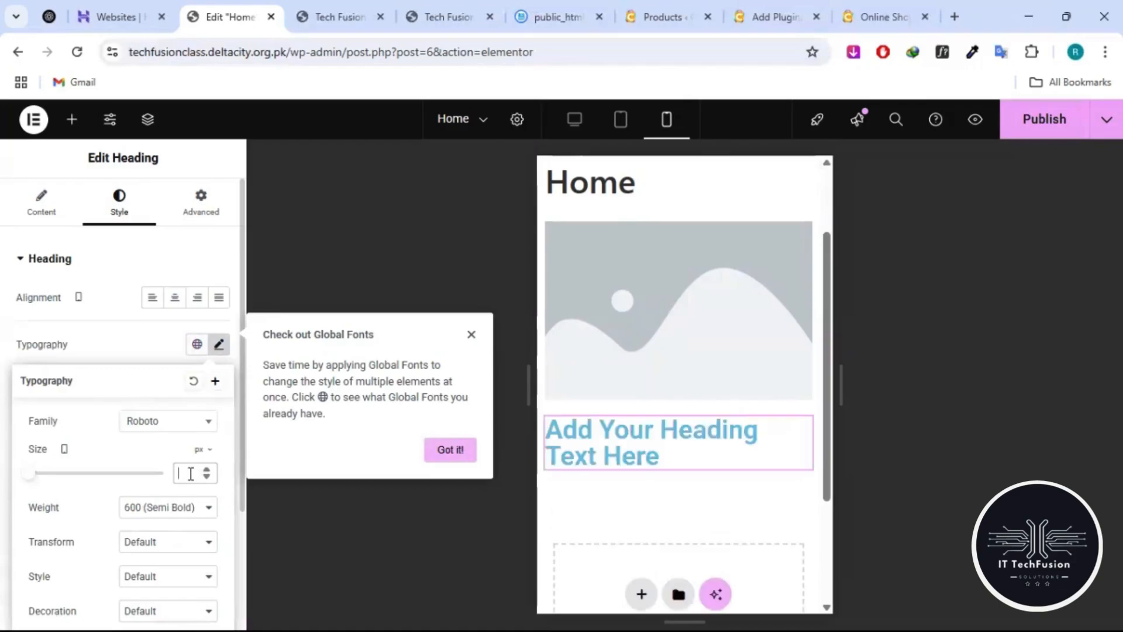
{"action": "type", "text": "02"}
{"action": "key", "text": "BackSpace"}
{"action": "key", "text": "BackSpace"}
{"action": "type", "text": "20"}
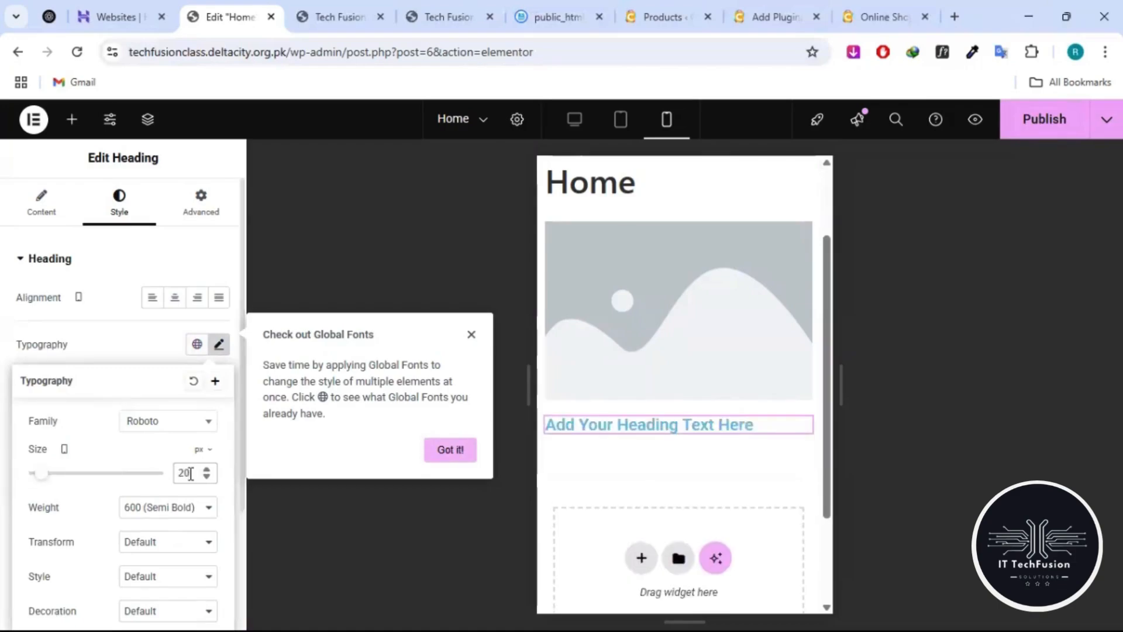
{"action": "left_click", "coordinate": [440, 457]}
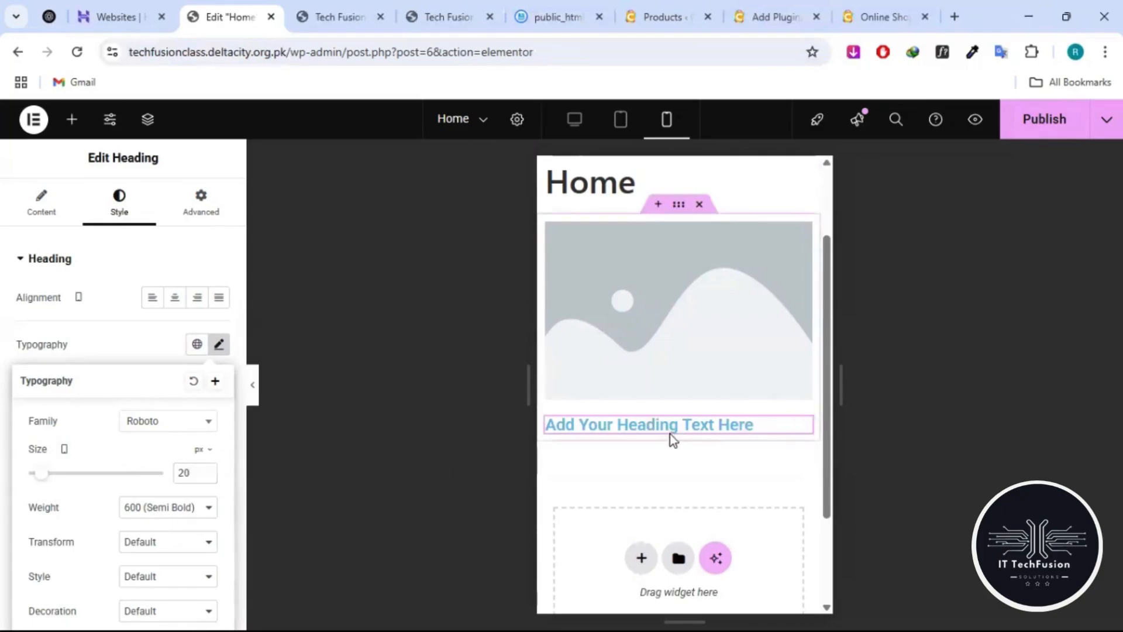
- Check the heading's size in the Tablet Portrait view and in the Desktop view
{"action": "left_click", "coordinate": [627, 117]}
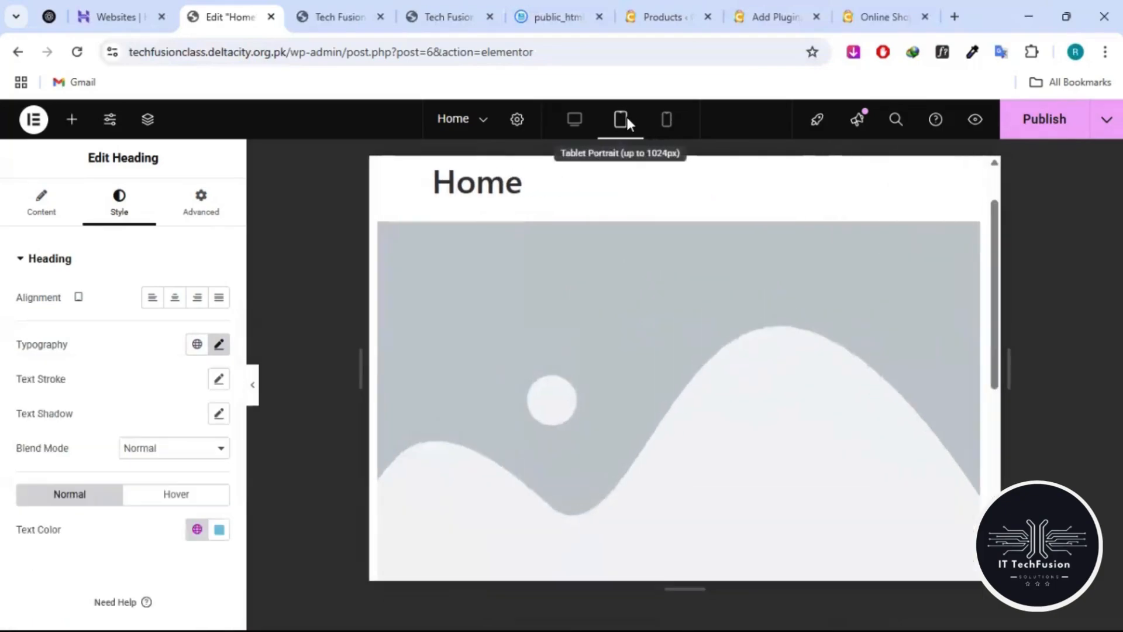
{"action": "scroll", "coordinate": [620, 357], "scroll_direction": "down", "scroll_amount": 5}
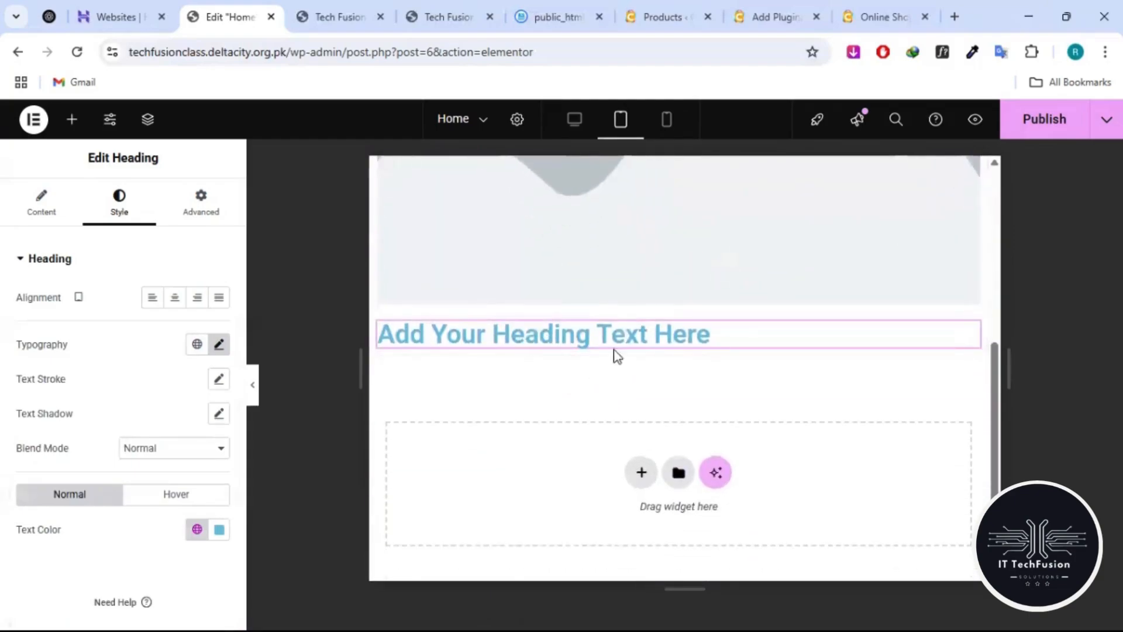
{"action": "scroll", "coordinate": [608, 353], "scroll_direction": "up", "scroll_amount": 3}
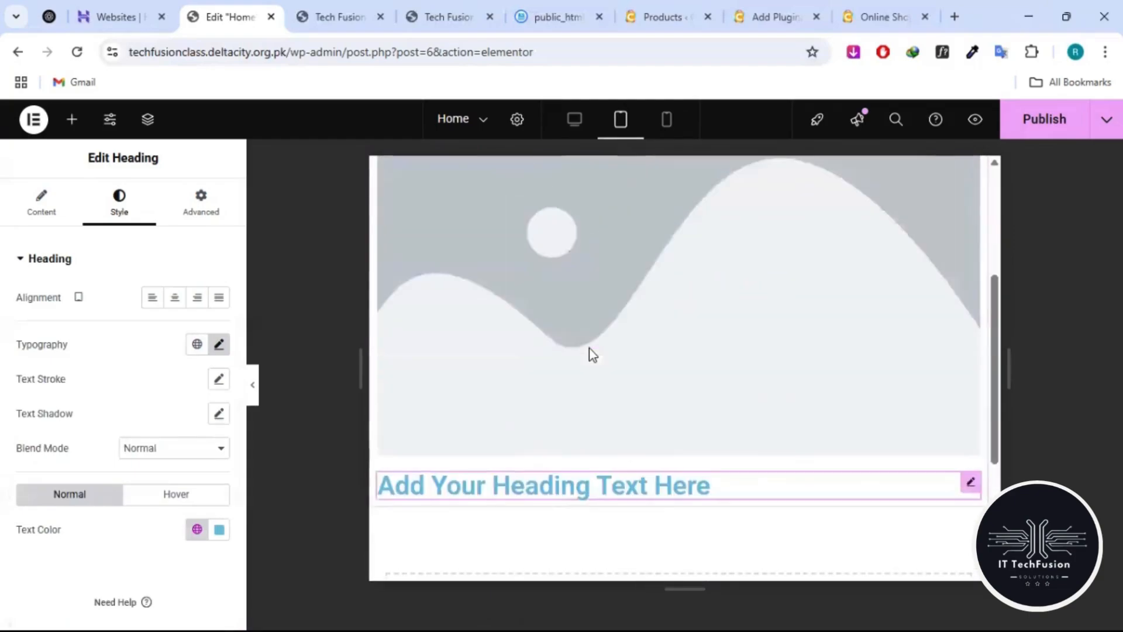
{"action": "left_click", "coordinate": [582, 120]}
{"action": "scroll", "coordinate": [571, 329], "scroll_direction": "down", "scroll_amount": 5}
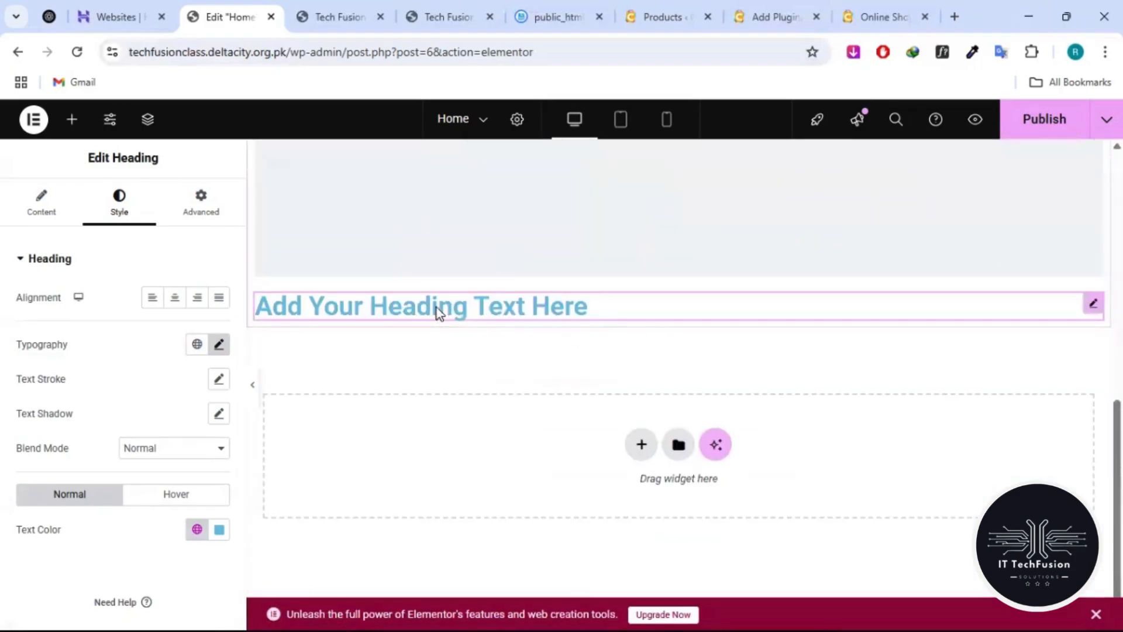
- Select the image in the Mobile Portrait view and check it in the Tablet Portrait and Desktop views
{"action": "left_click", "coordinate": [669, 123]}
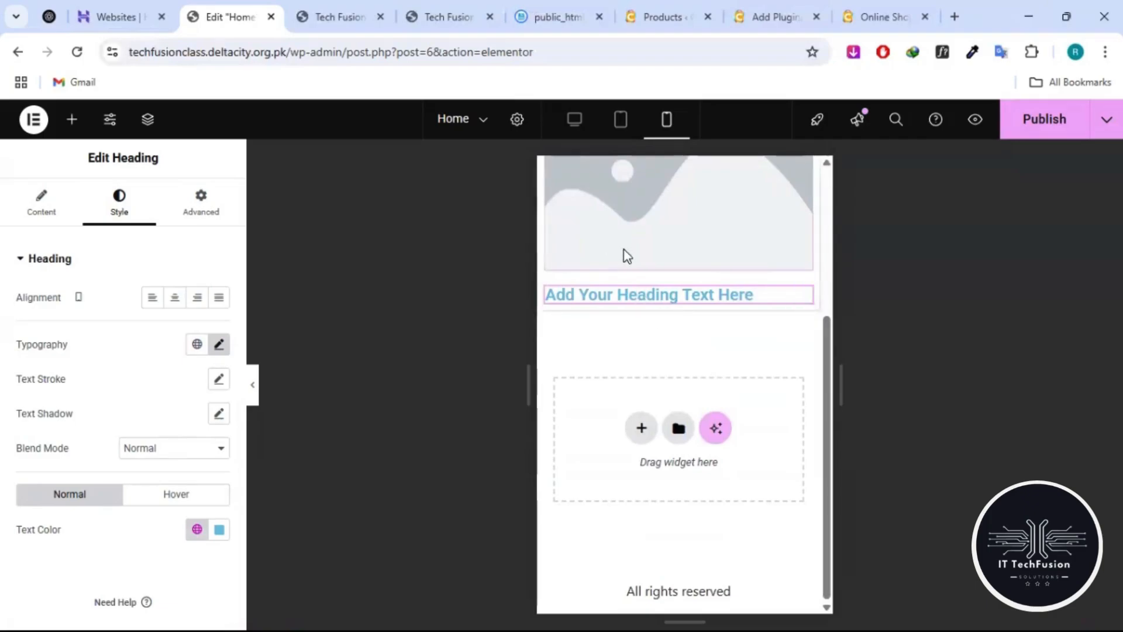
{"action": "scroll", "coordinate": [623, 251], "scroll_direction": "up", "scroll_amount": 3}
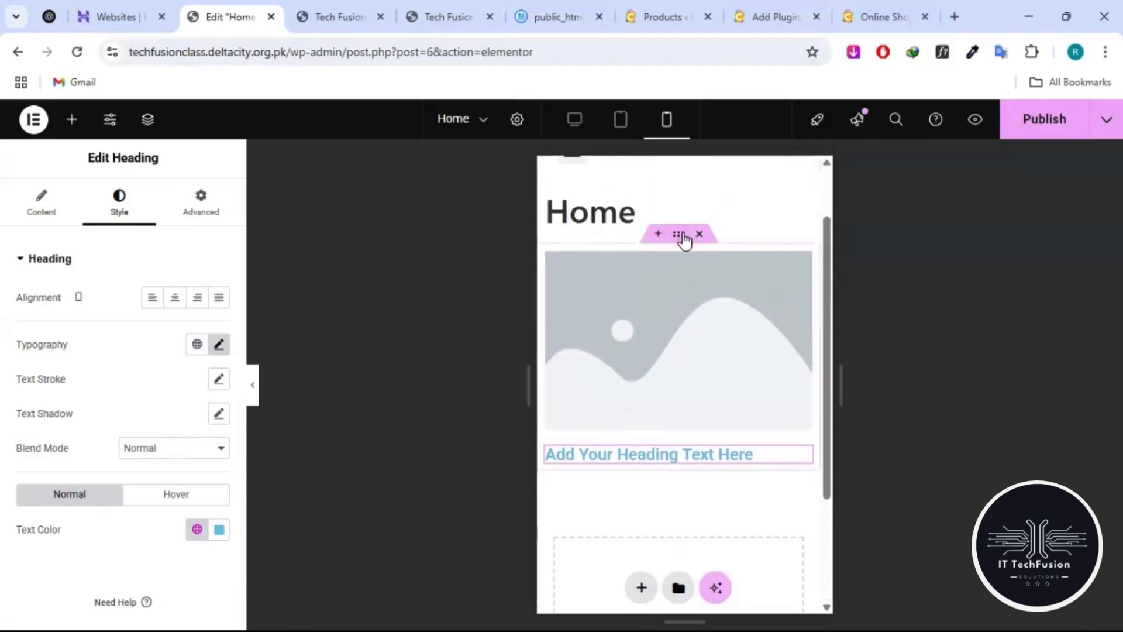
{"action": "right_click", "coordinate": [650, 338]}
{"action": "left_click", "coordinate": [619, 329]}
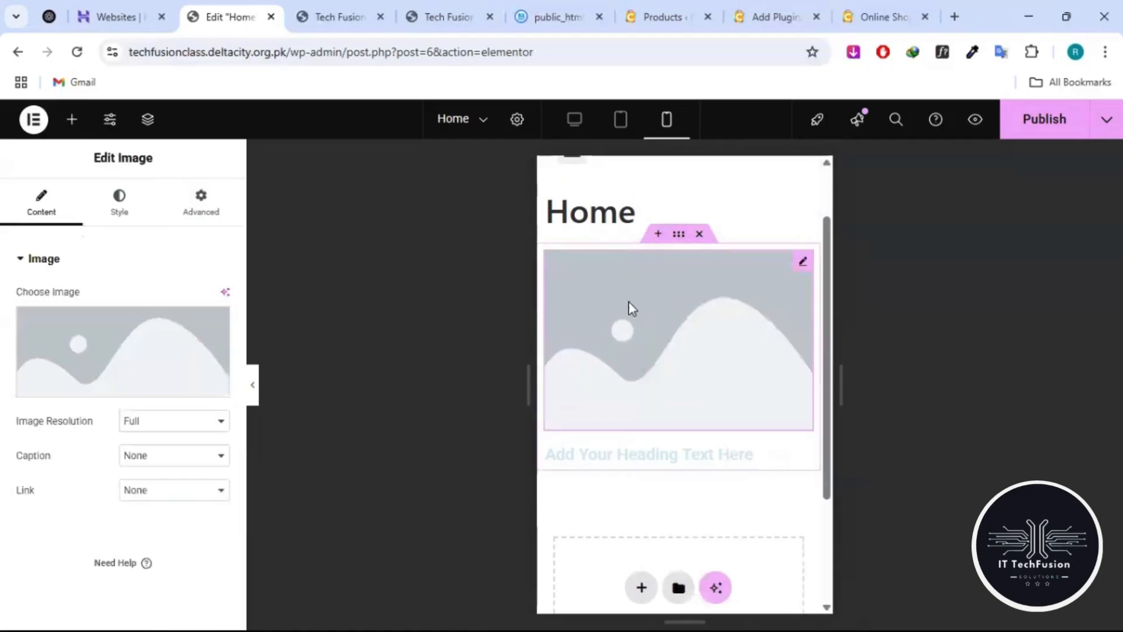
{"action": "left_click", "coordinate": [622, 118]}
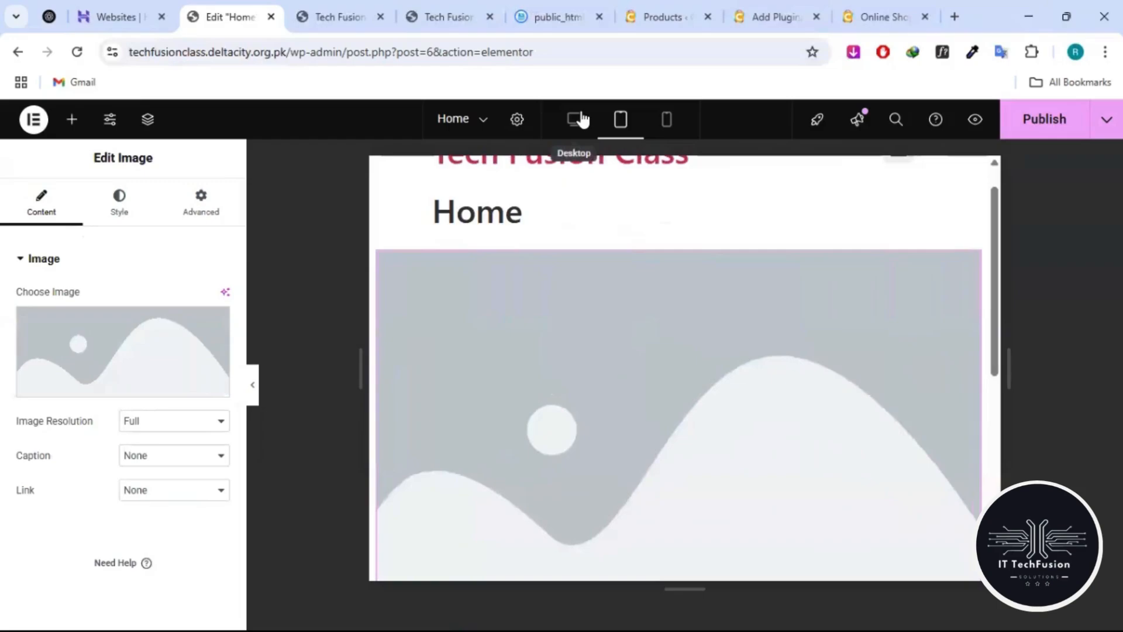
{"action": "left_click", "coordinate": [579, 119]}
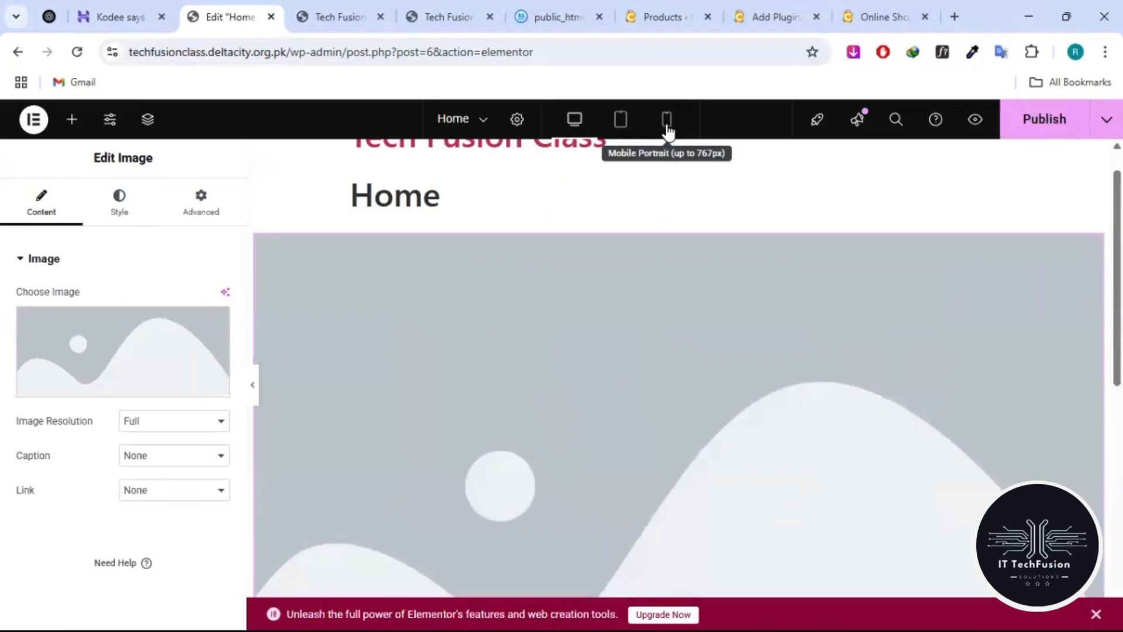
- Look over the image and heading in the Desktop view and publish the Home page changes
{"action": "mouse_move", "coordinate": [679, 229]}
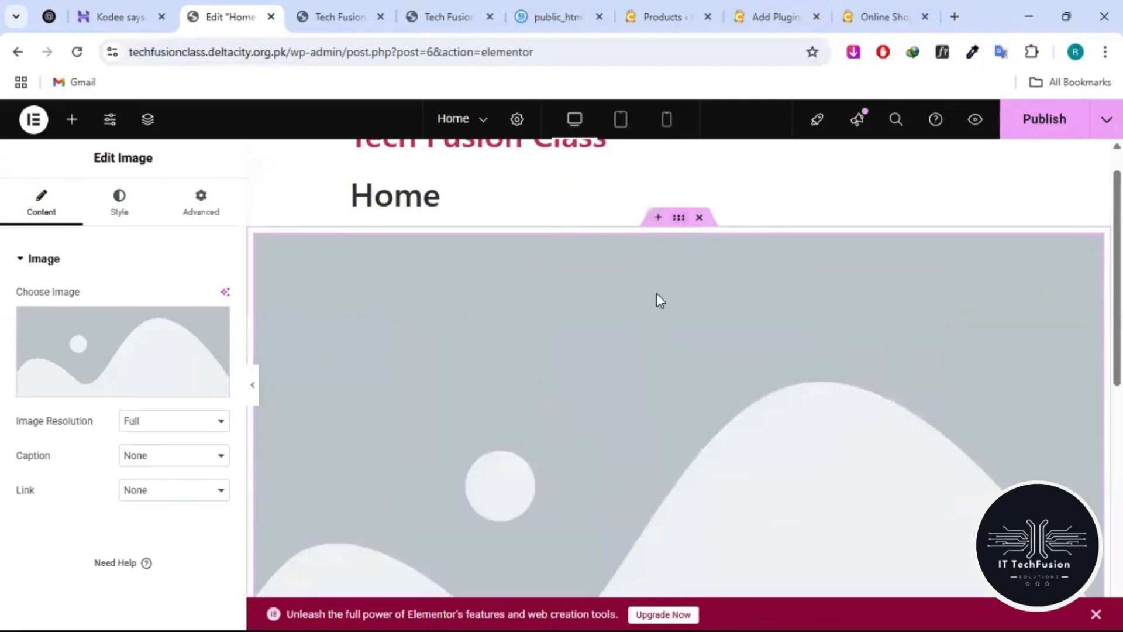
{"action": "scroll", "coordinate": [657, 299], "scroll_direction": "down", "scroll_amount": 5}
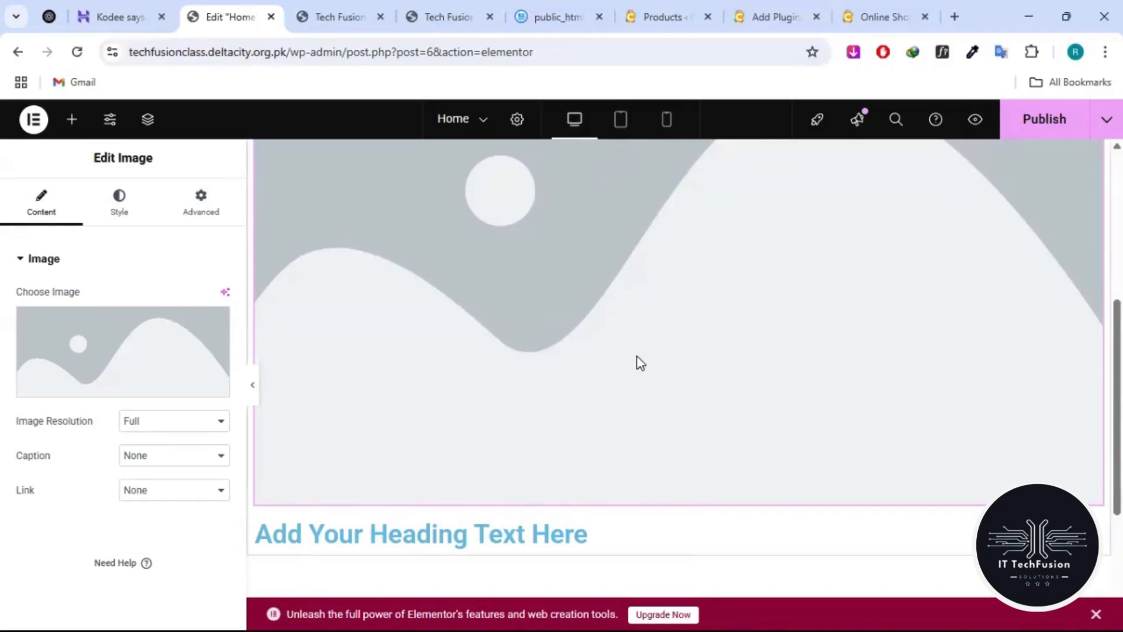
{"action": "scroll", "coordinate": [640, 362], "scroll_direction": "down", "scroll_amount": 1}
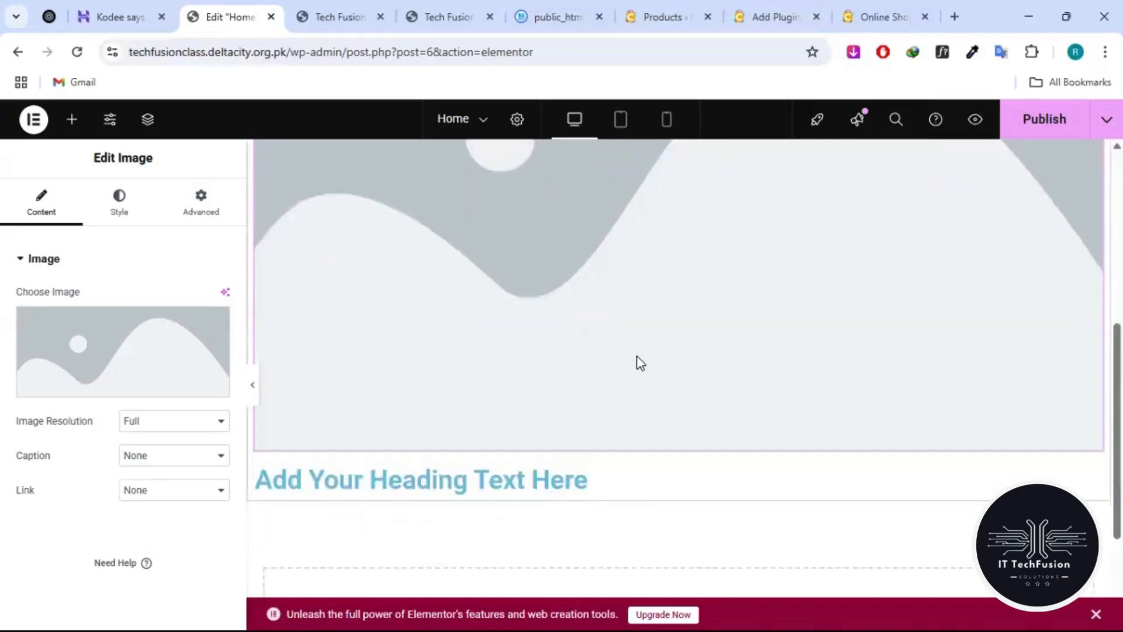
{"action": "scroll", "coordinate": [639, 363], "scroll_direction": "up", "scroll_amount": 6}
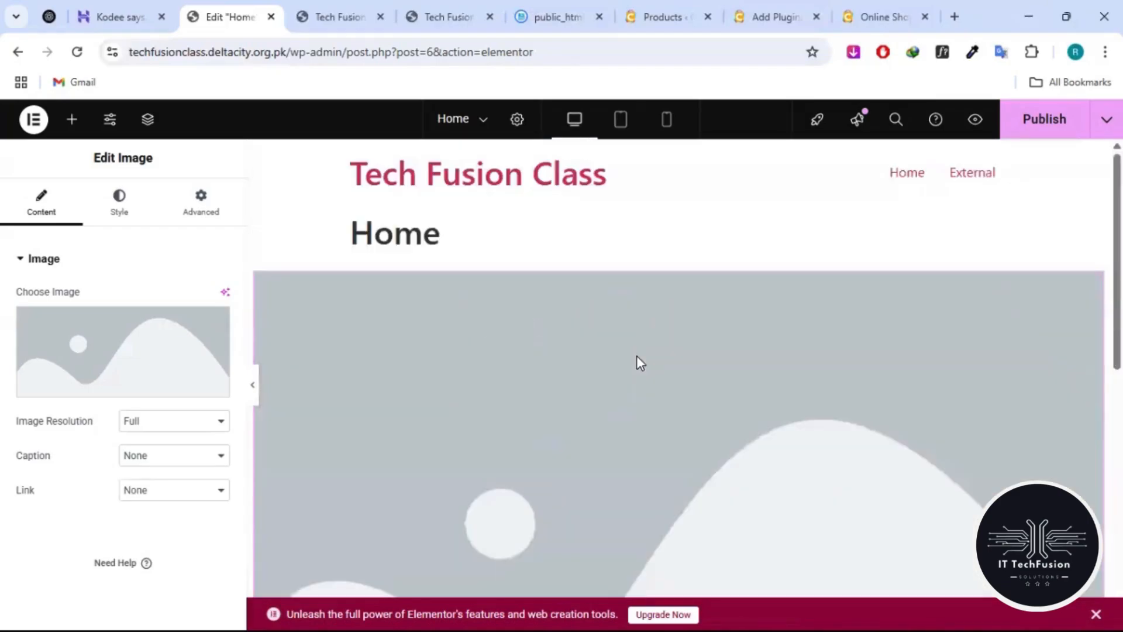
{"action": "left_click", "coordinate": [1044, 125]}
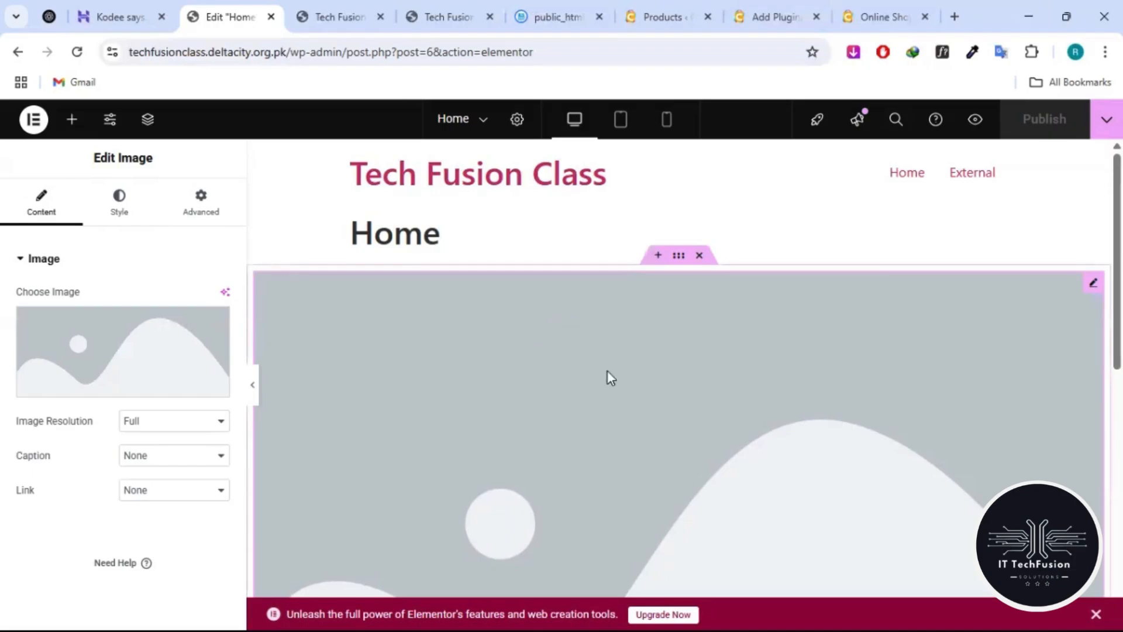
- Compare the published page's image and heading between the Mobile Portrait and Desktop views, ending in Mobile Portrait
{"action": "left_click", "coordinate": [666, 119]}
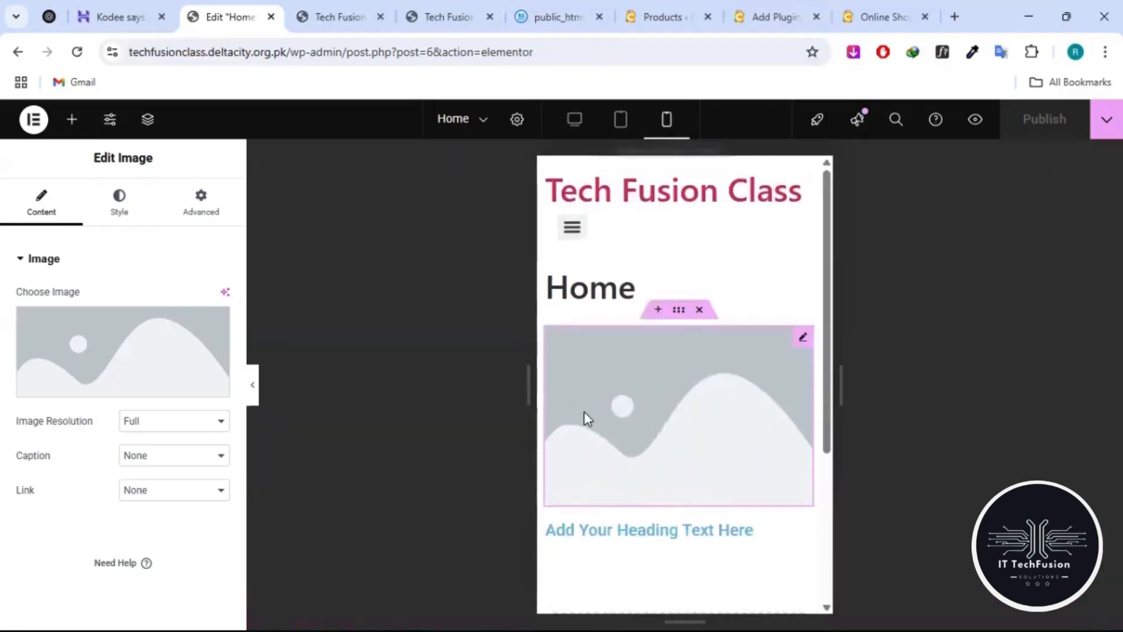
{"action": "scroll", "coordinate": [585, 419], "scroll_direction": "down", "scroll_amount": 3}
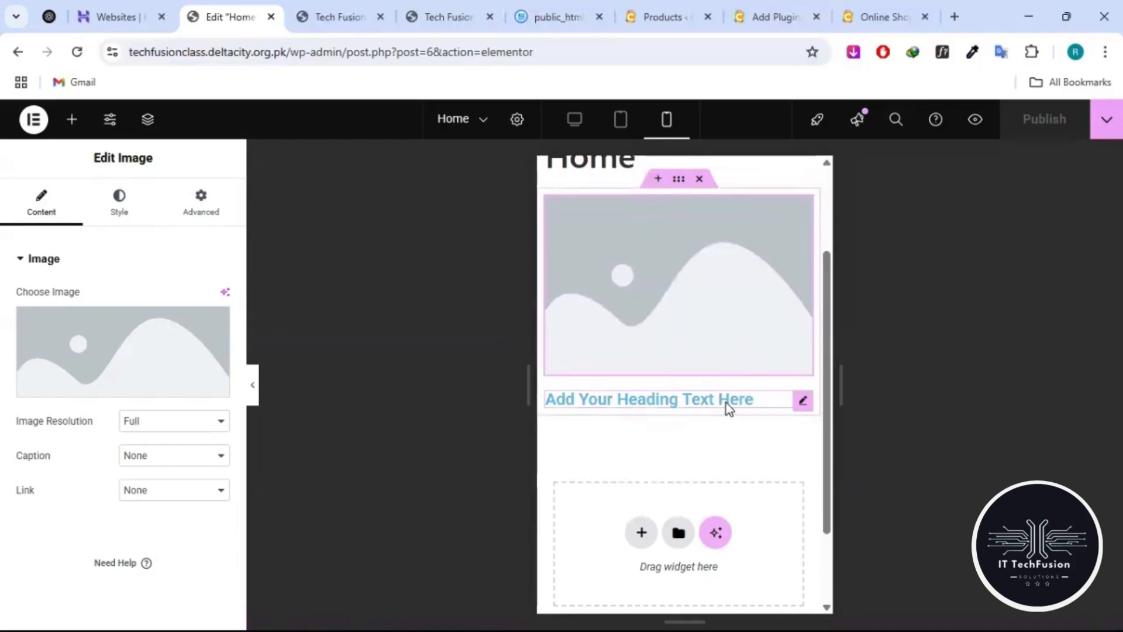
{"action": "left_click", "coordinate": [578, 123]}
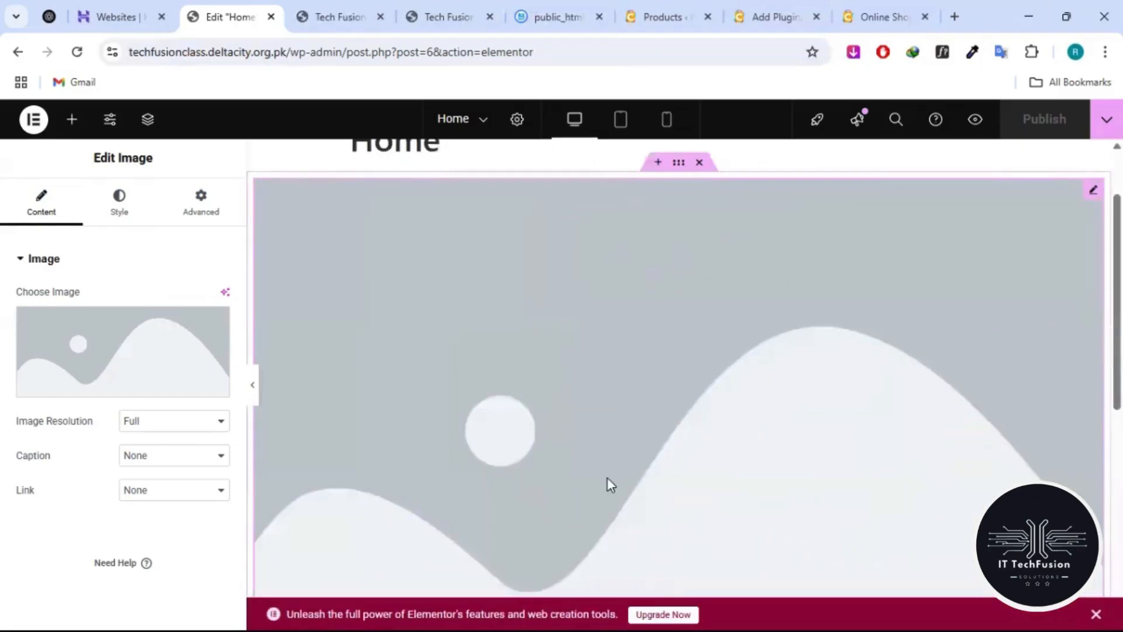
{"action": "scroll", "coordinate": [626, 413], "scroll_direction": "down", "scroll_amount": 5}
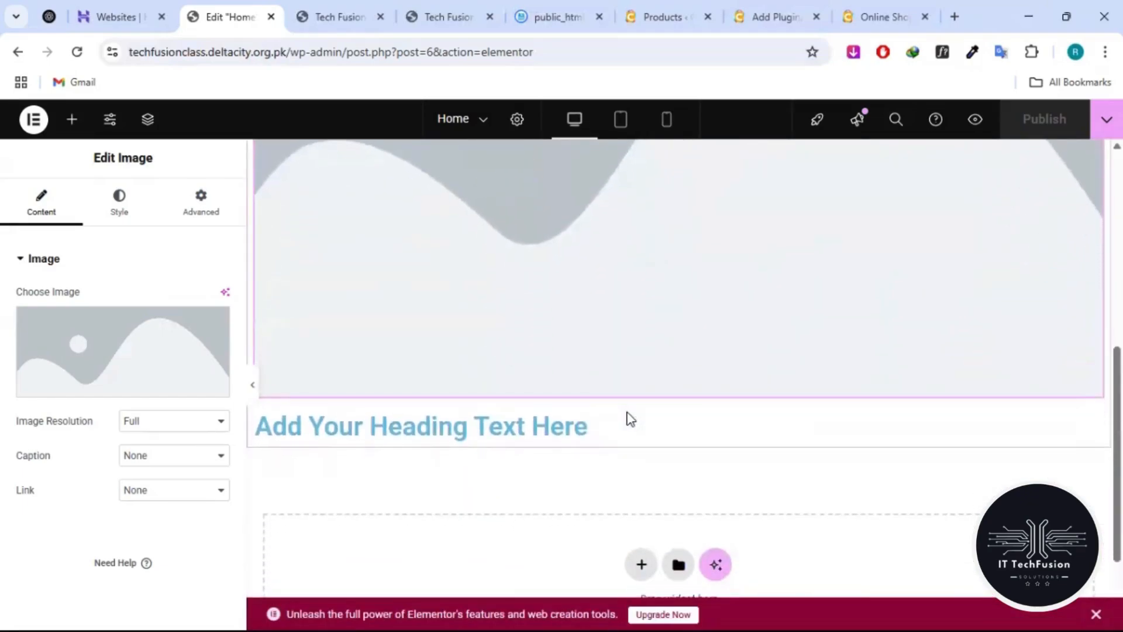
{"action": "scroll", "coordinate": [626, 419], "scroll_direction": "up", "scroll_amount": 5}
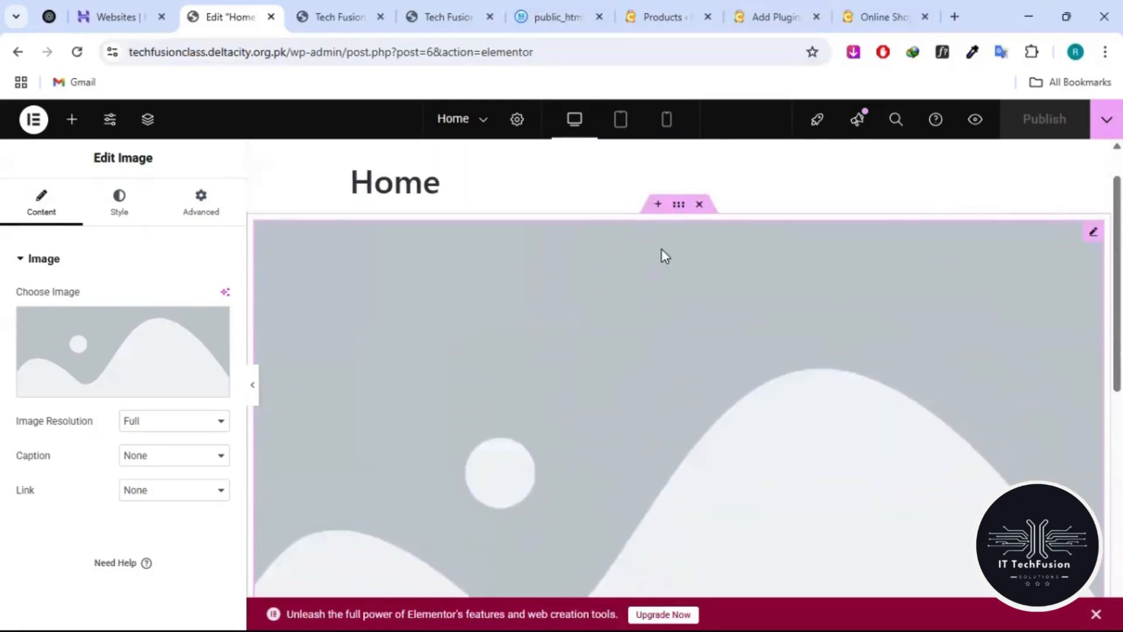
{"action": "left_click", "coordinate": [668, 120]}
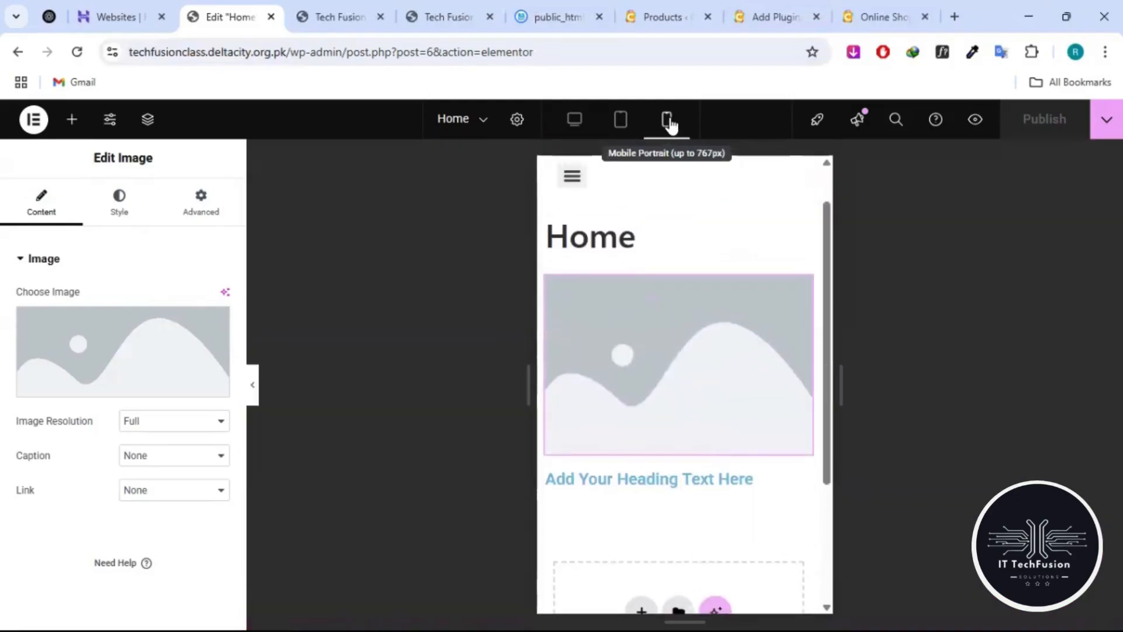